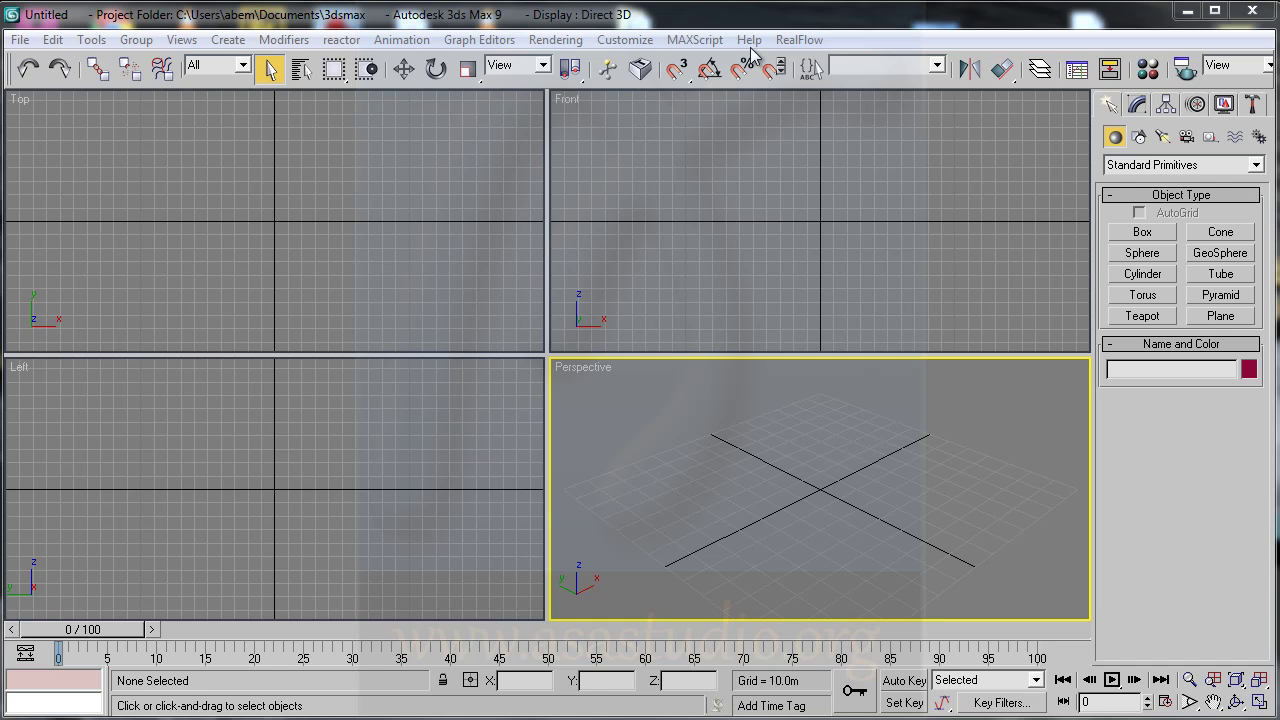
Set the system unit scale to 1 unit = 1.0 Centimeters, leaving the display in meters.
{"action": "left_click", "coordinate": [626, 44]}
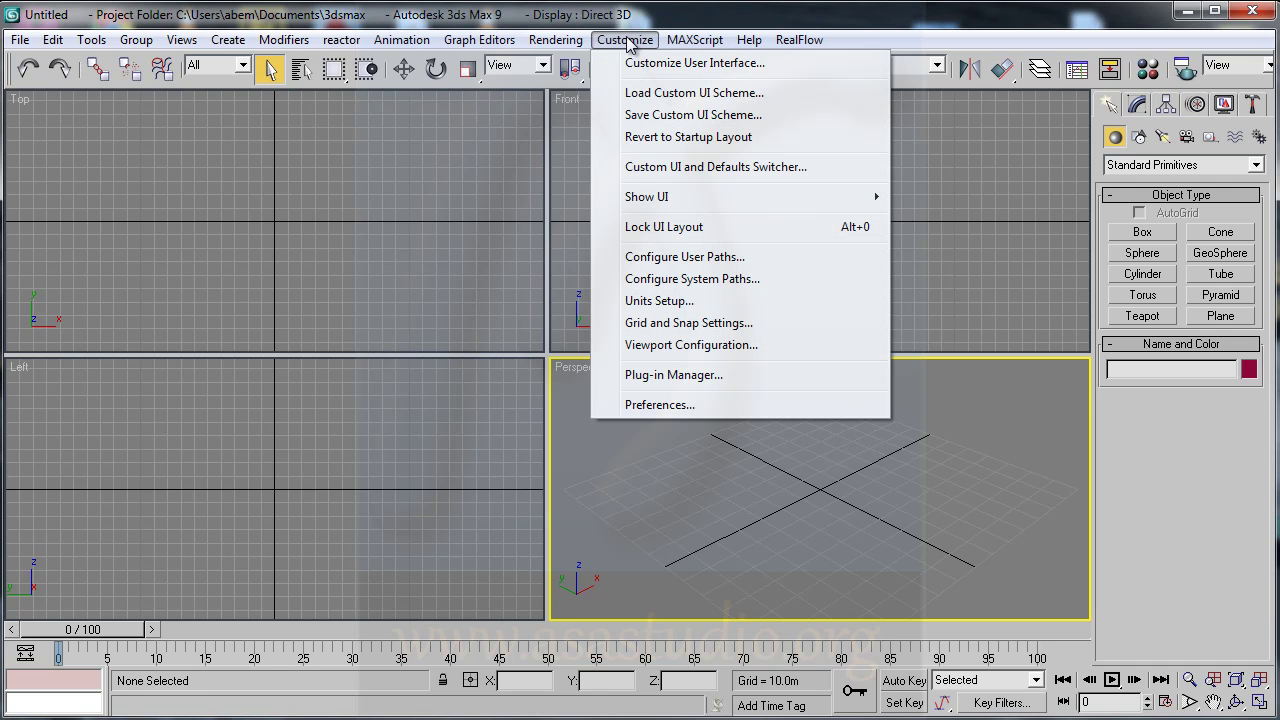
{"action": "left_click", "coordinate": [660, 302]}
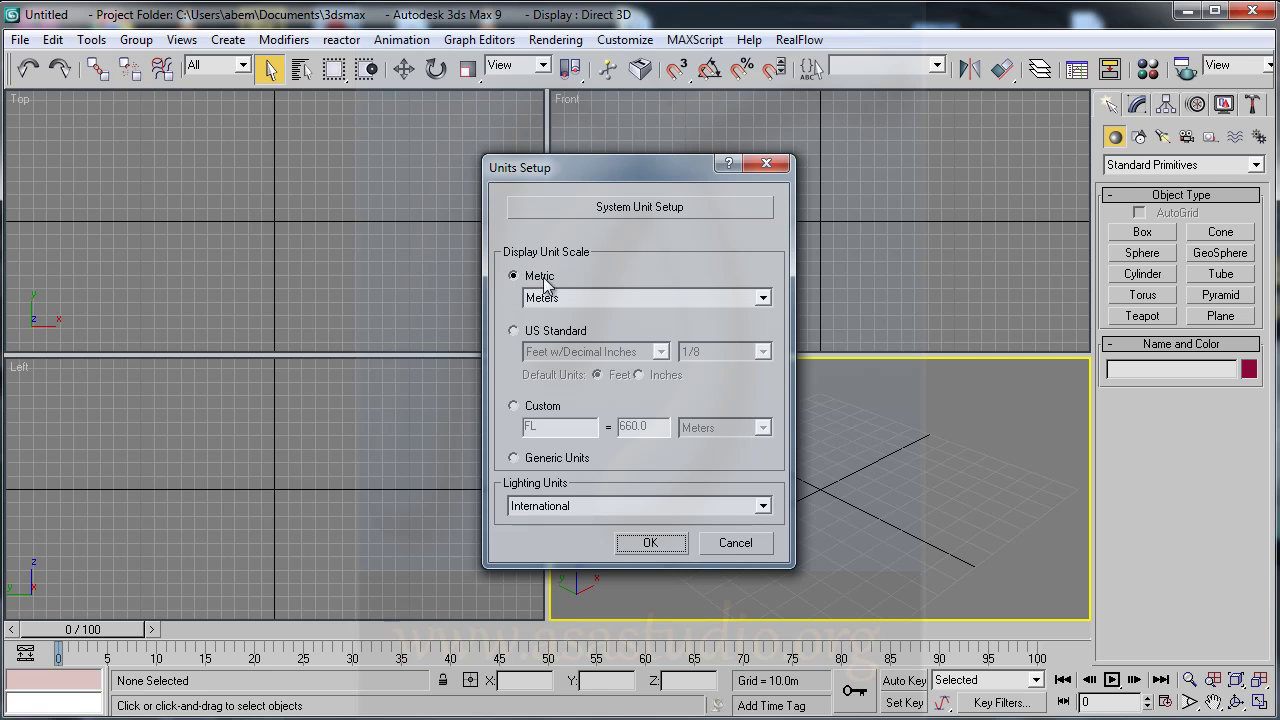
{"action": "left_click", "coordinate": [627, 210]}
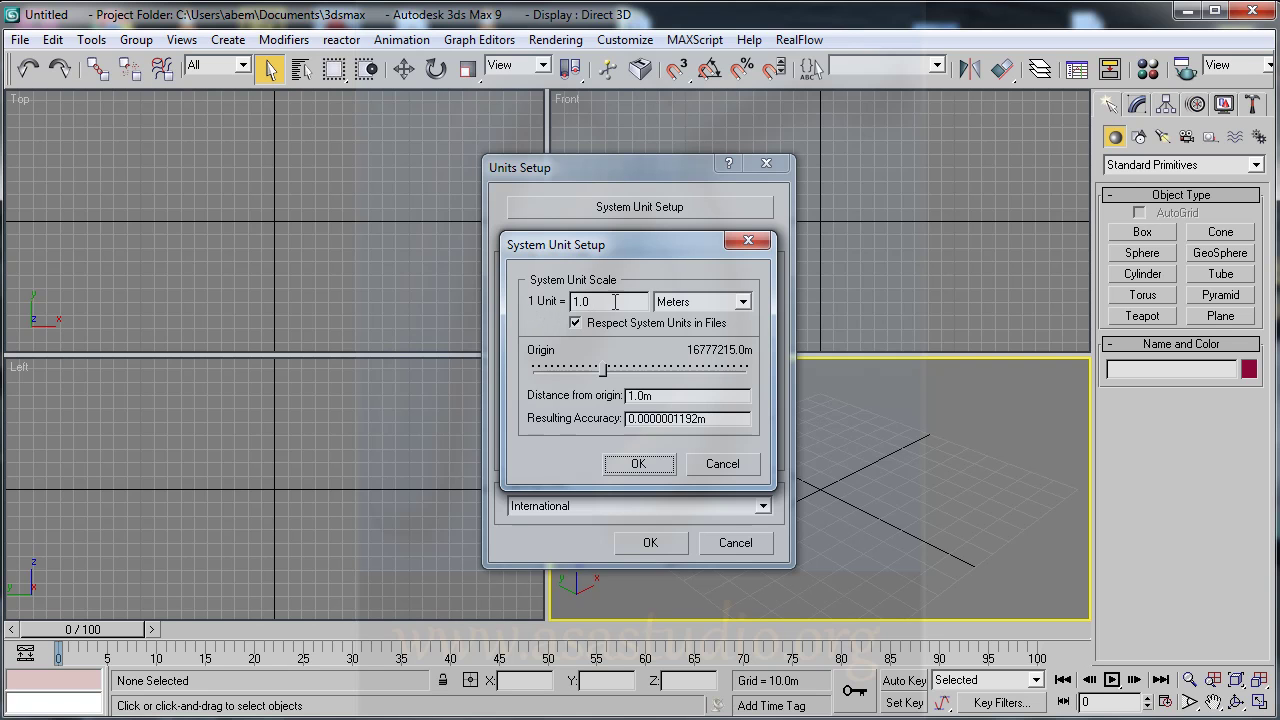
{"action": "left_click", "coordinate": [743, 302]}
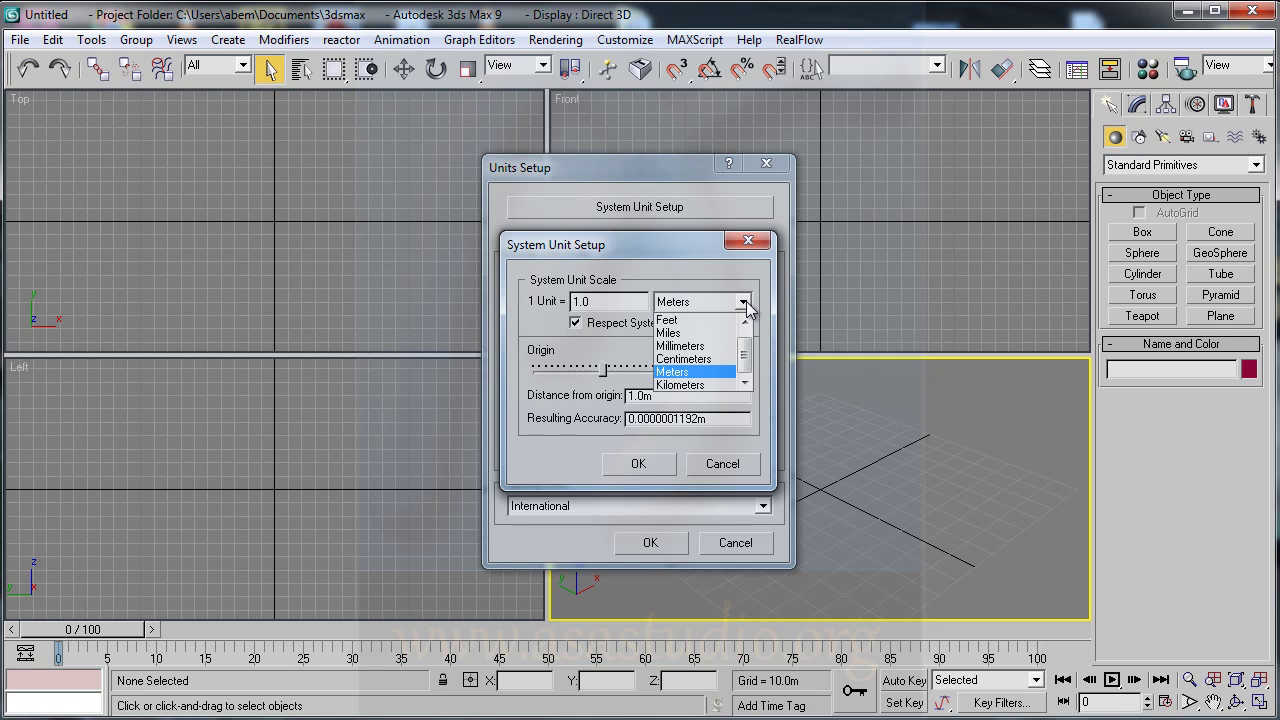
{"action": "left_click", "coordinate": [722, 359]}
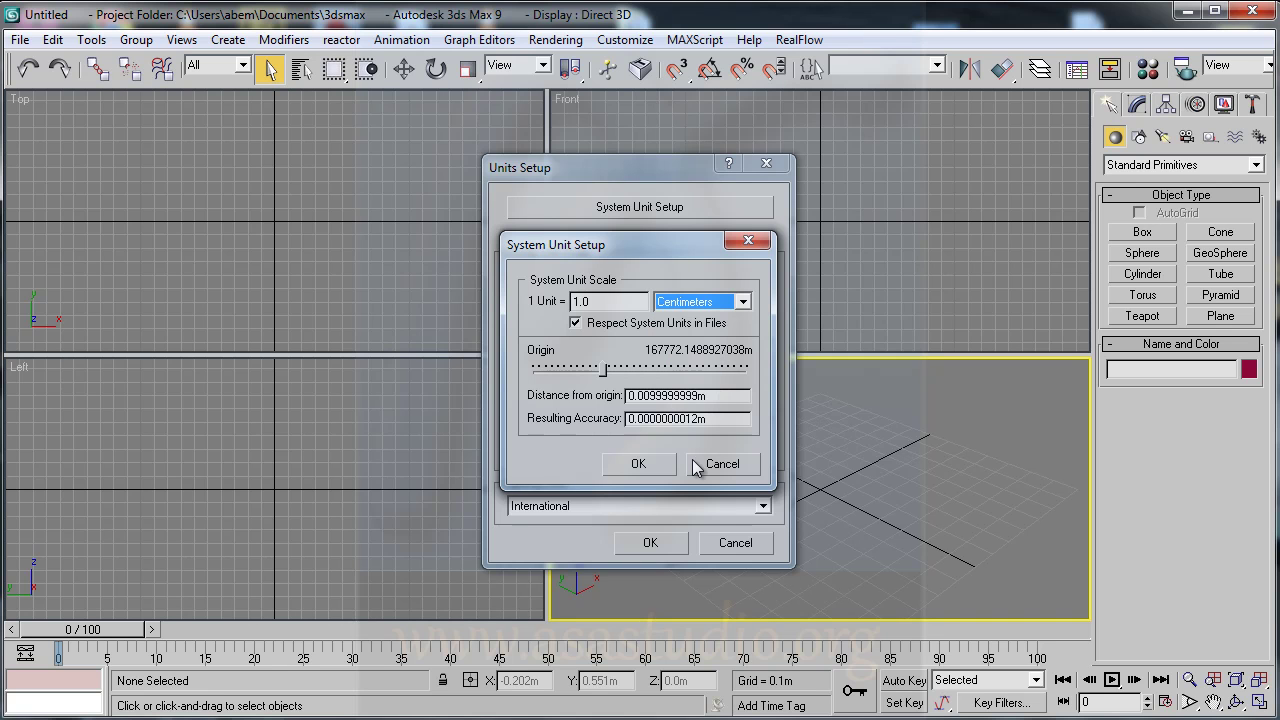
{"action": "left_click", "coordinate": [641, 462]}
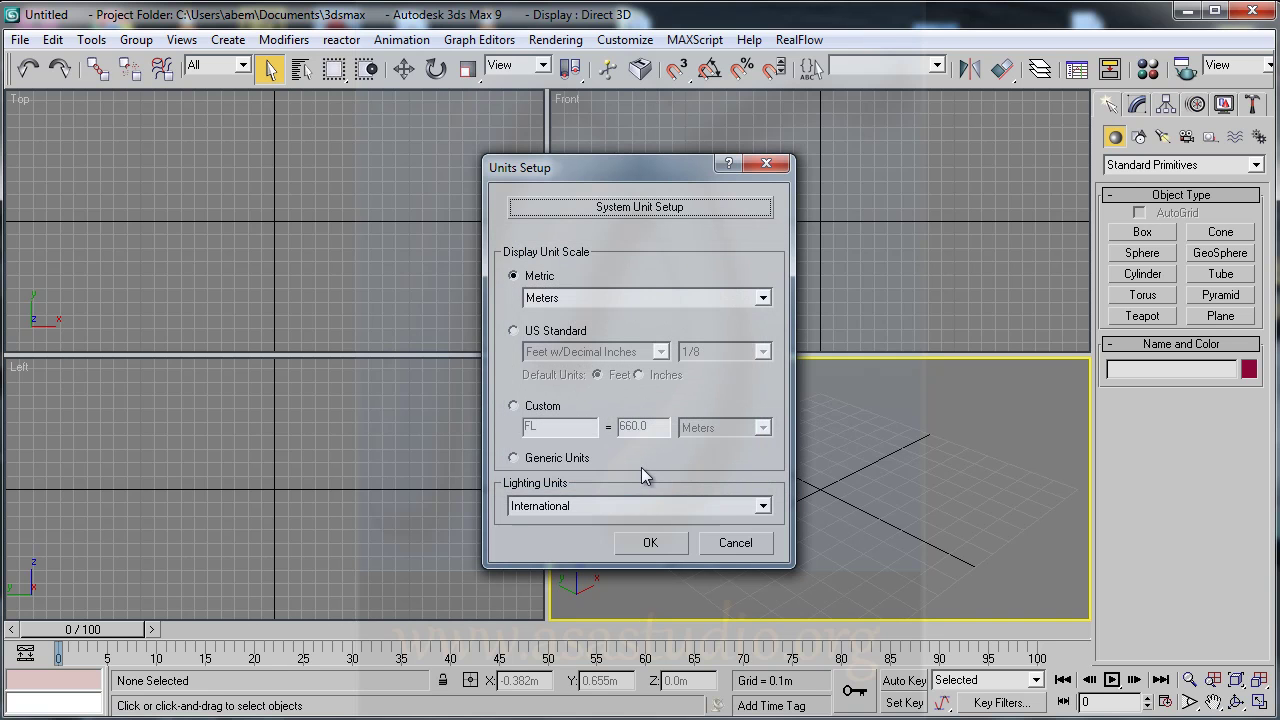
{"action": "left_click", "coordinate": [652, 545]}
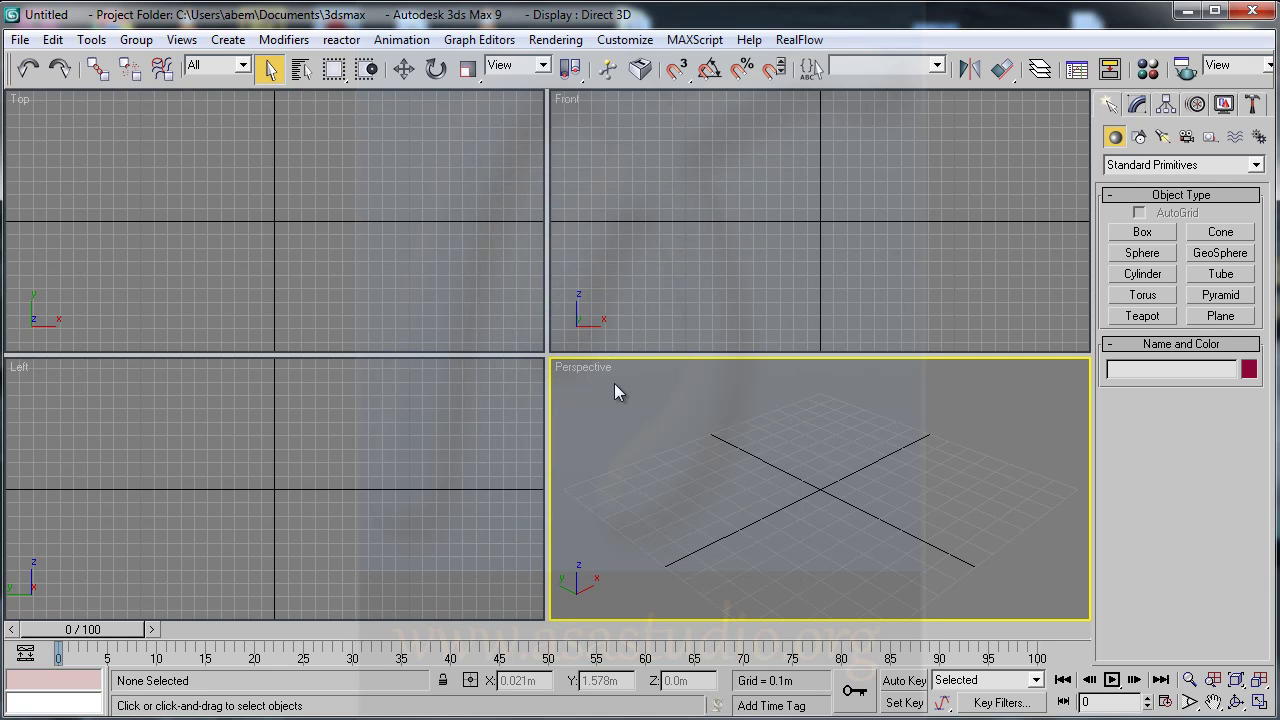
Draw a box in the Top view and size it to Length 12 m, Width 6 m, Height 3 m.
{"action": "left_click", "coordinate": [1145, 233]}
{"action": "left_click_drag", "start_coordinate": [207, 160], "coordinate": [336, 260]}
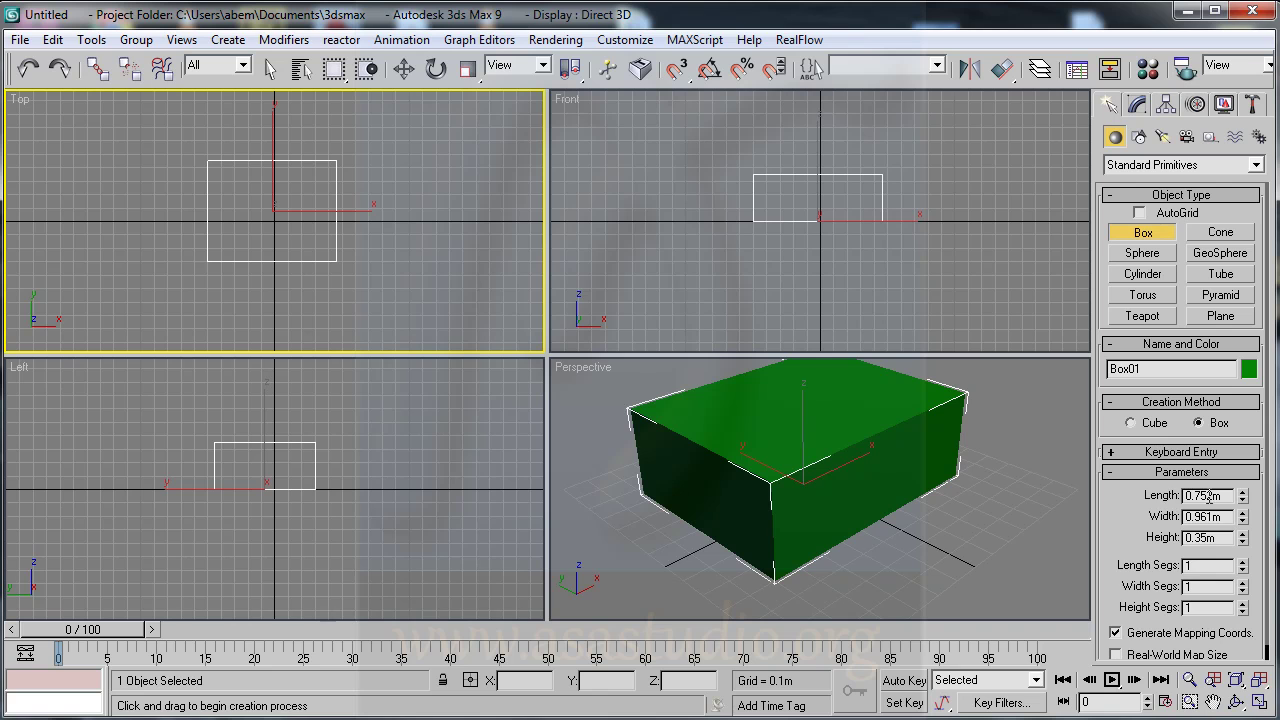
{"action": "double_click", "coordinate": [1204, 495]}
{"action": "type", "text": "1"}
{"action": "key", "text": "Tab"}
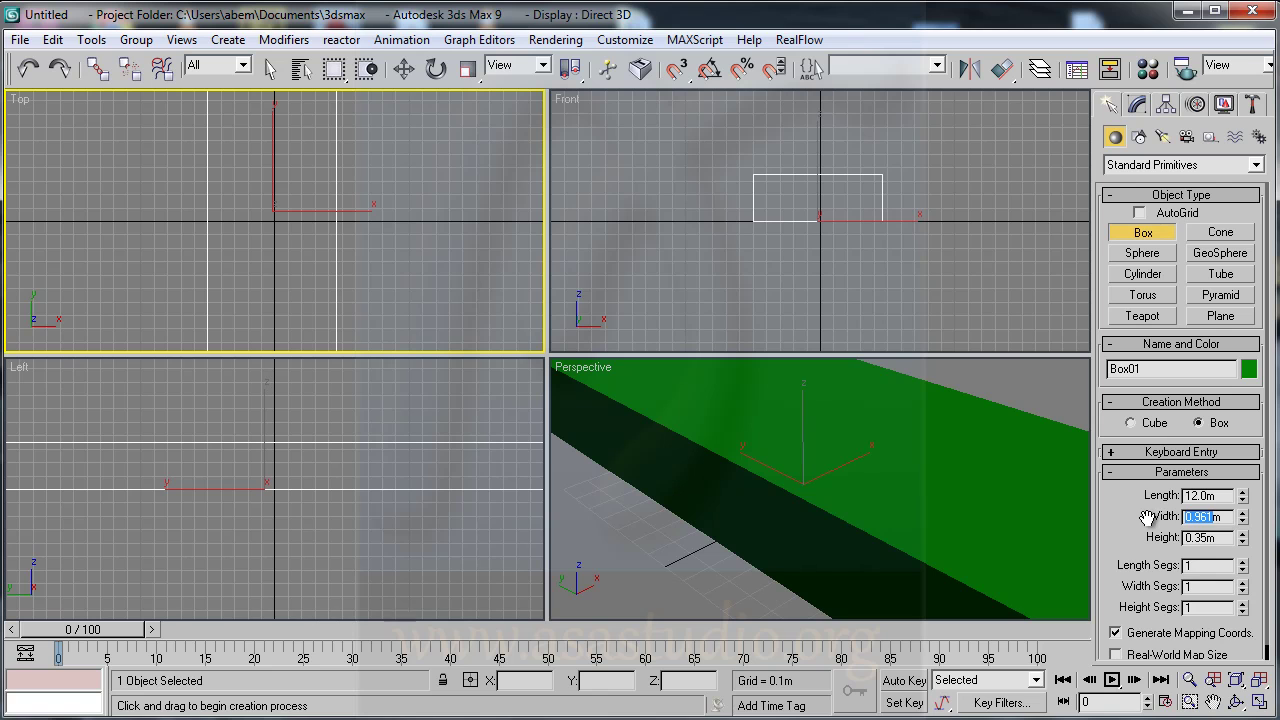
{"action": "type", "text": "4m"}
{"action": "left_click_drag", "start_coordinate": [1191, 516], "coordinate": [1166, 516]}
{"action": "key", "text": "Return"}
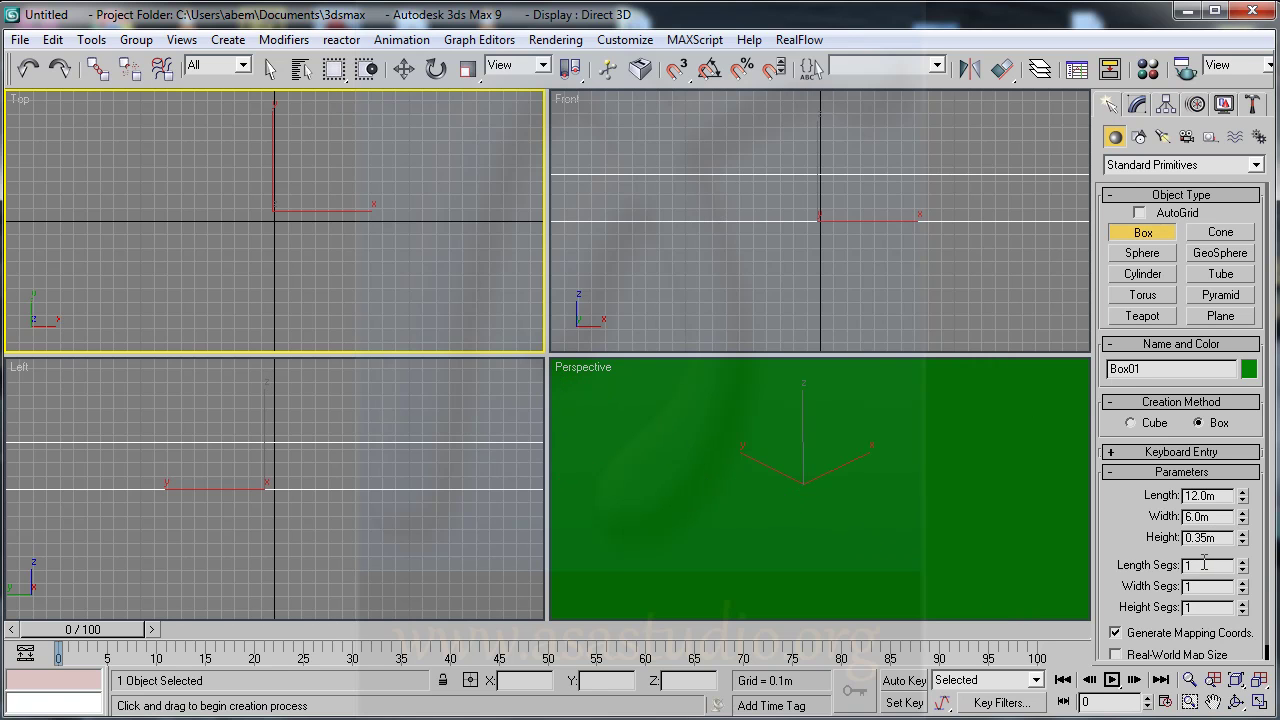
{"action": "left_click_drag", "start_coordinate": [1207, 537], "coordinate": [1168, 537]}
{"action": "type", "text": "3m"}
{"action": "left_click", "coordinate": [1222, 517]}
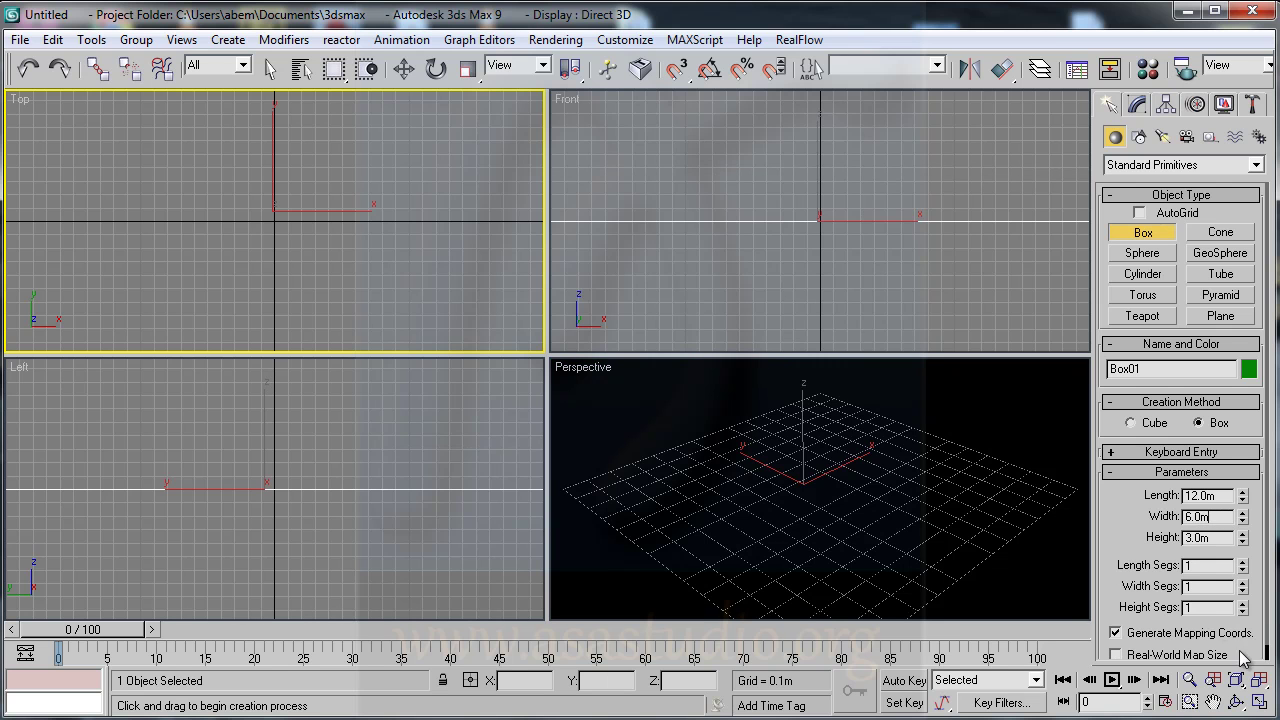
{"action": "left_click", "coordinate": [1259, 684]}
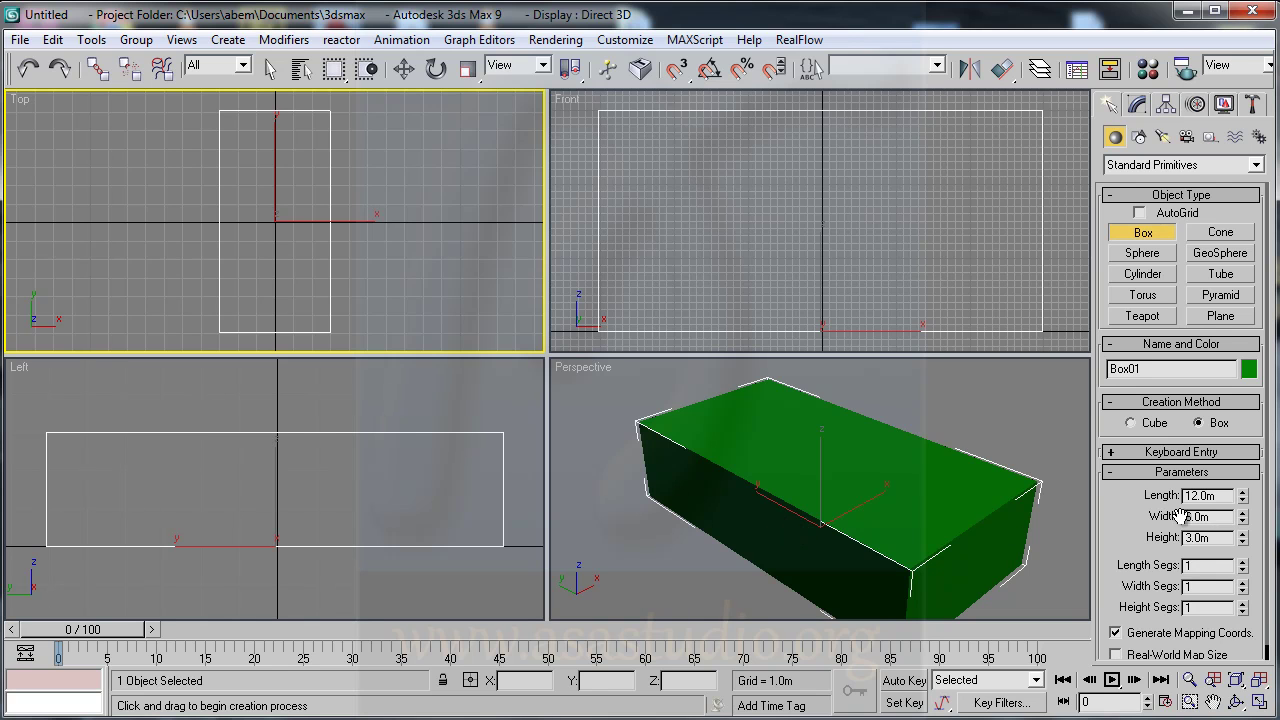
Add an Edit Poly modifier to Box01 and select its top face at Polygon level.
{"action": "left_click", "coordinate": [1137, 104]}
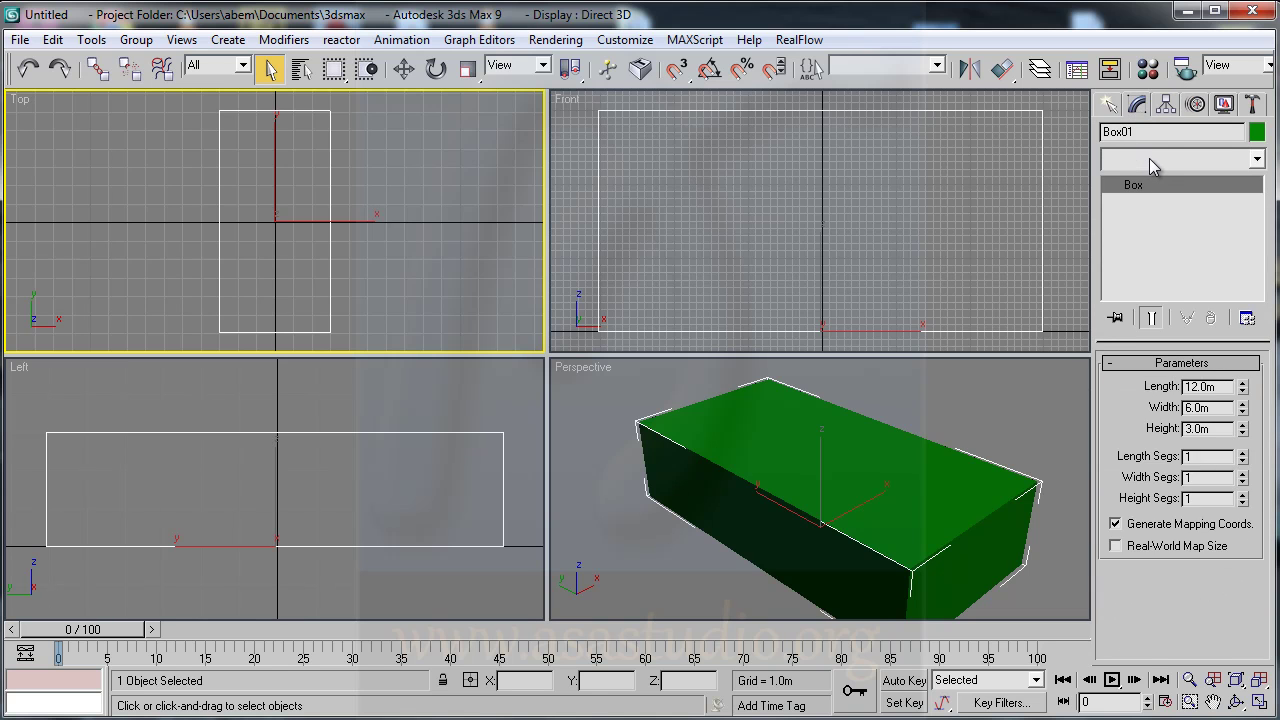
{"action": "left_click", "coordinate": [1149, 158]}
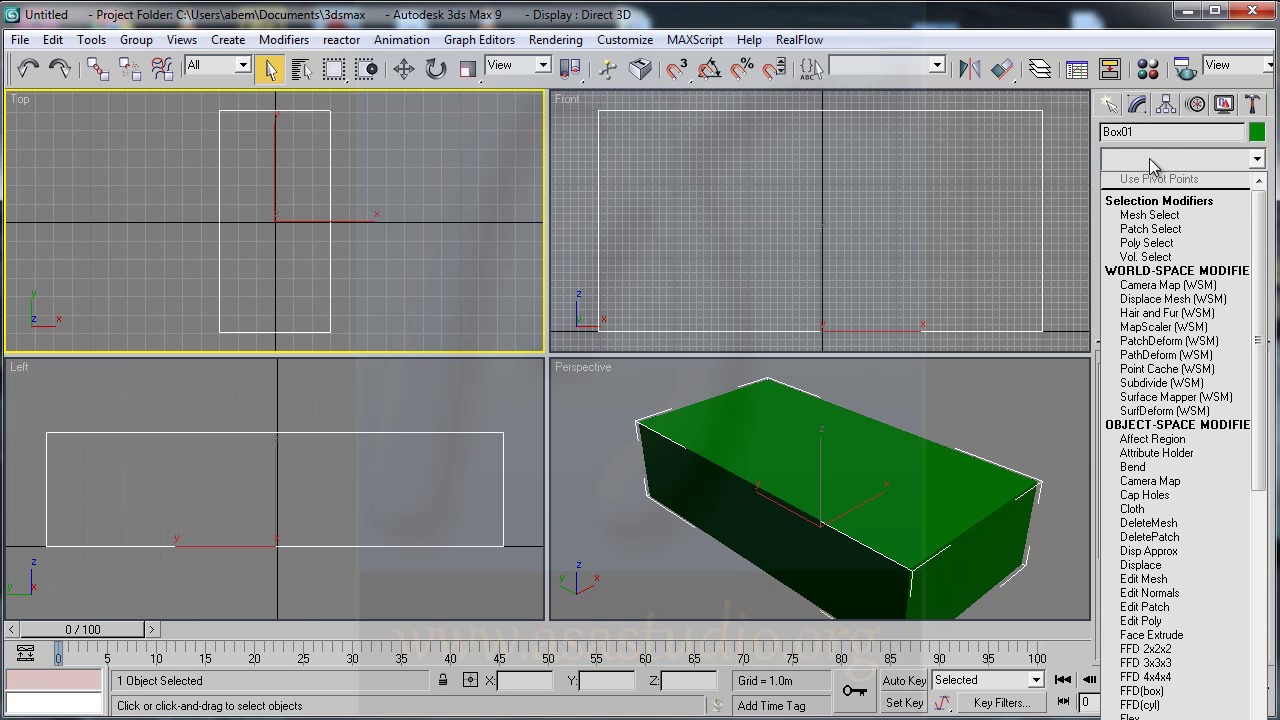
{"action": "left_click", "coordinate": [1178, 621]}
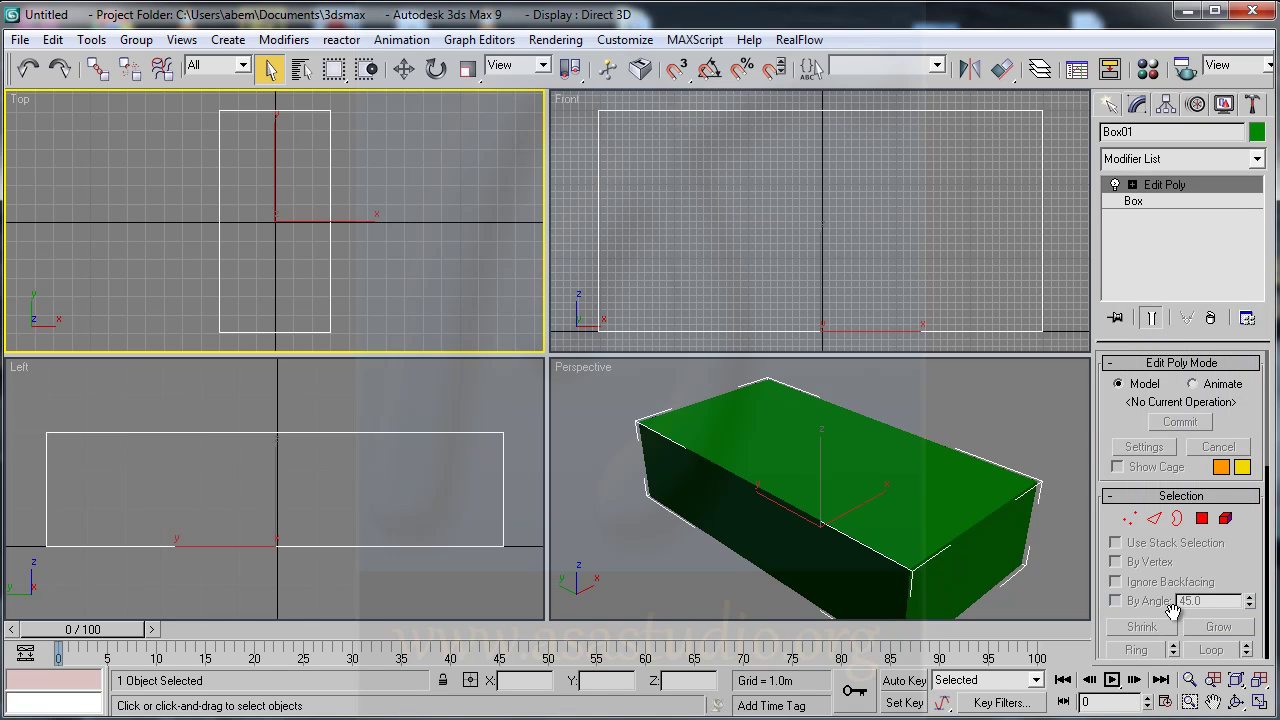
{"action": "left_click", "coordinate": [1133, 185]}
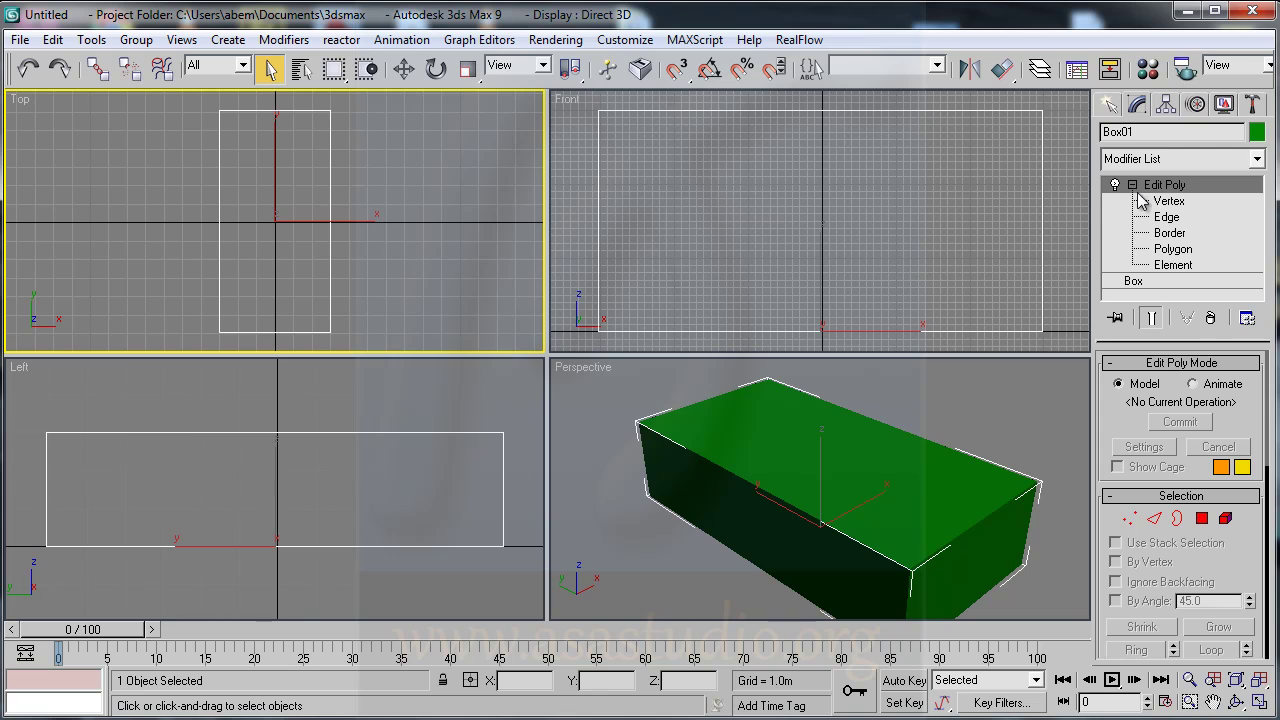
{"action": "left_click", "coordinate": [1168, 250]}
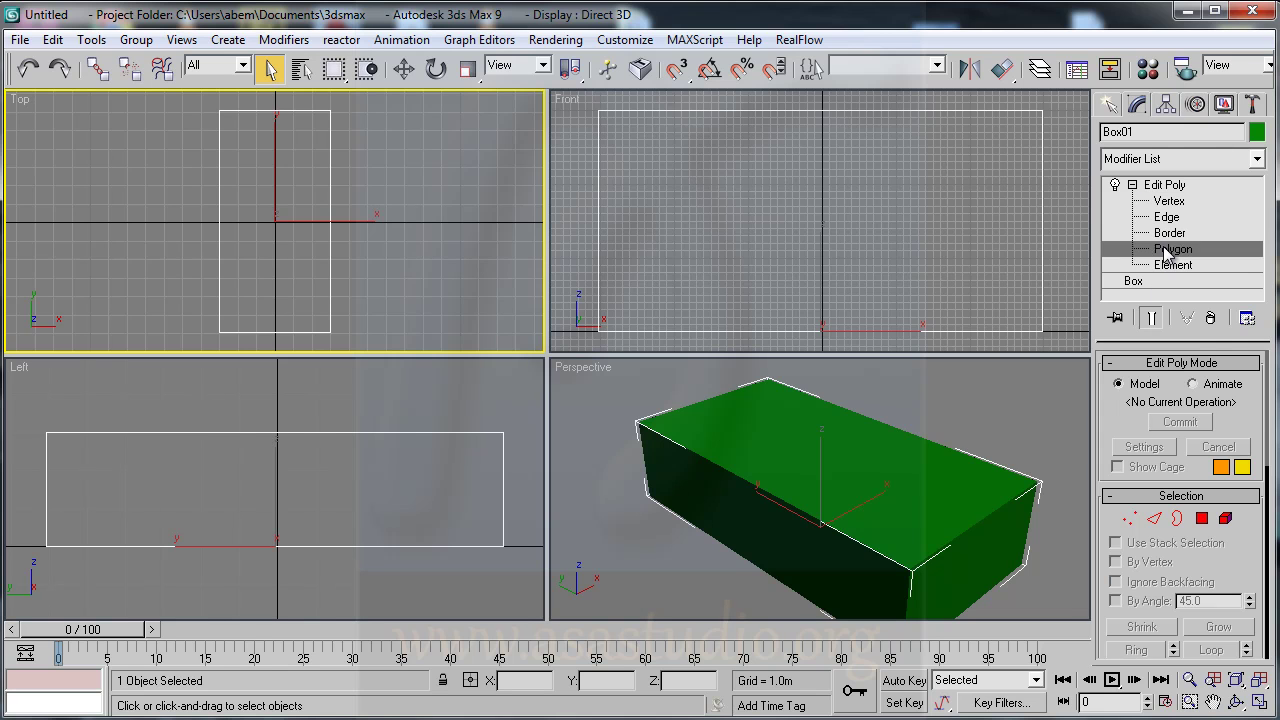
{"action": "left_click", "coordinate": [819, 474]}
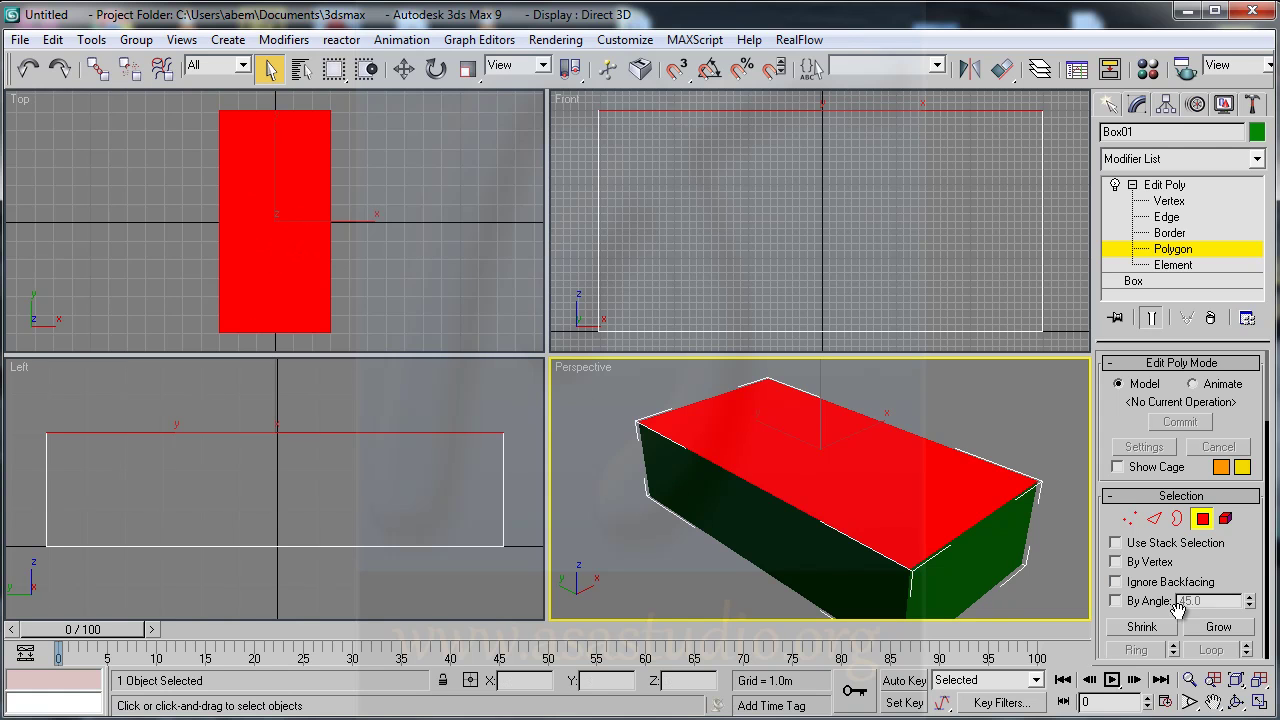
Bevel the box's top face outward with a 1.5 m outline.
{"action": "left_click_drag", "start_coordinate": [1236, 560], "coordinate": [1240, 506]}
{"action": "scroll", "coordinate": [1240, 506], "scroll_direction": "down", "scroll_amount": 5}
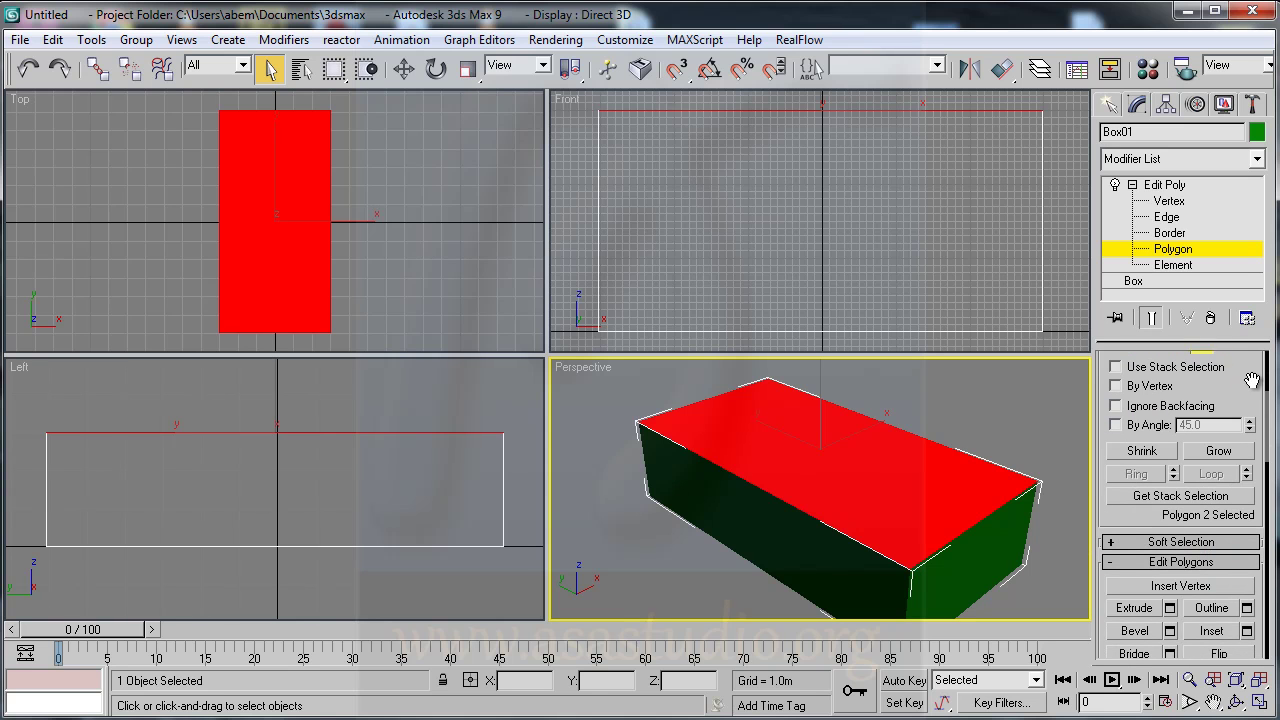
{"action": "left_click", "coordinate": [1171, 613]}
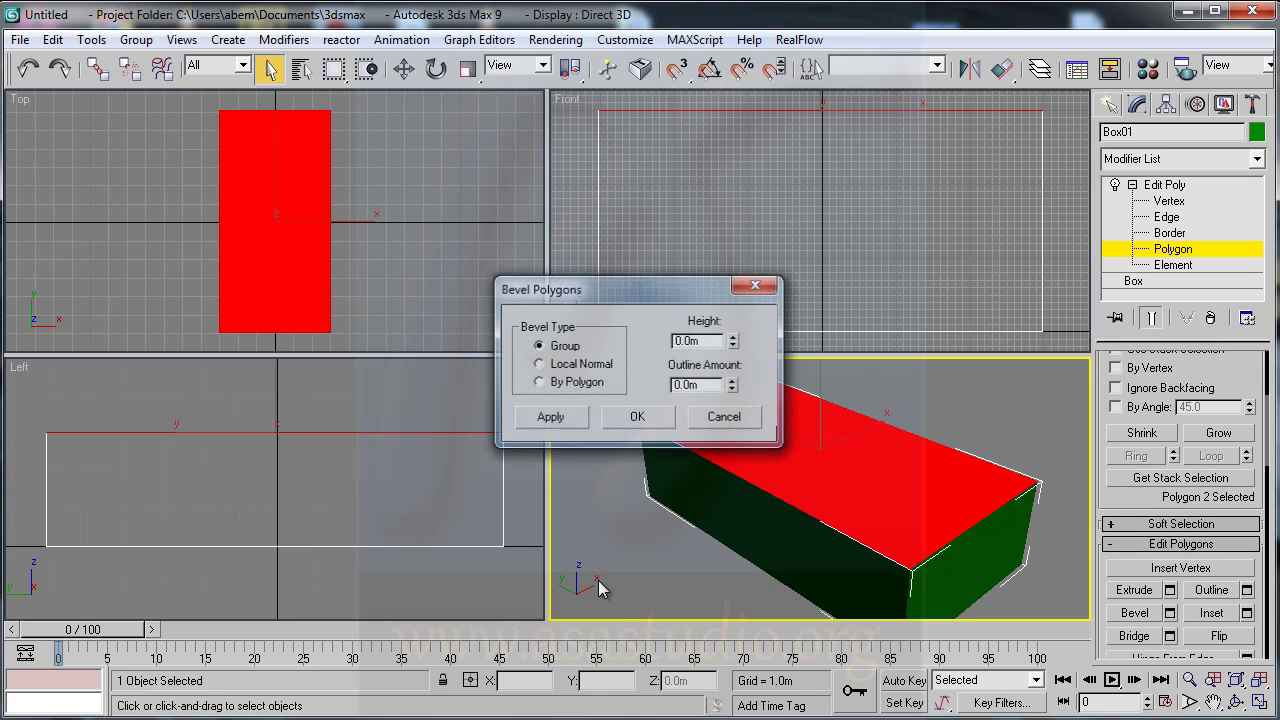
{"action": "left_click_drag", "start_coordinate": [652, 289], "coordinate": [366, 376]}
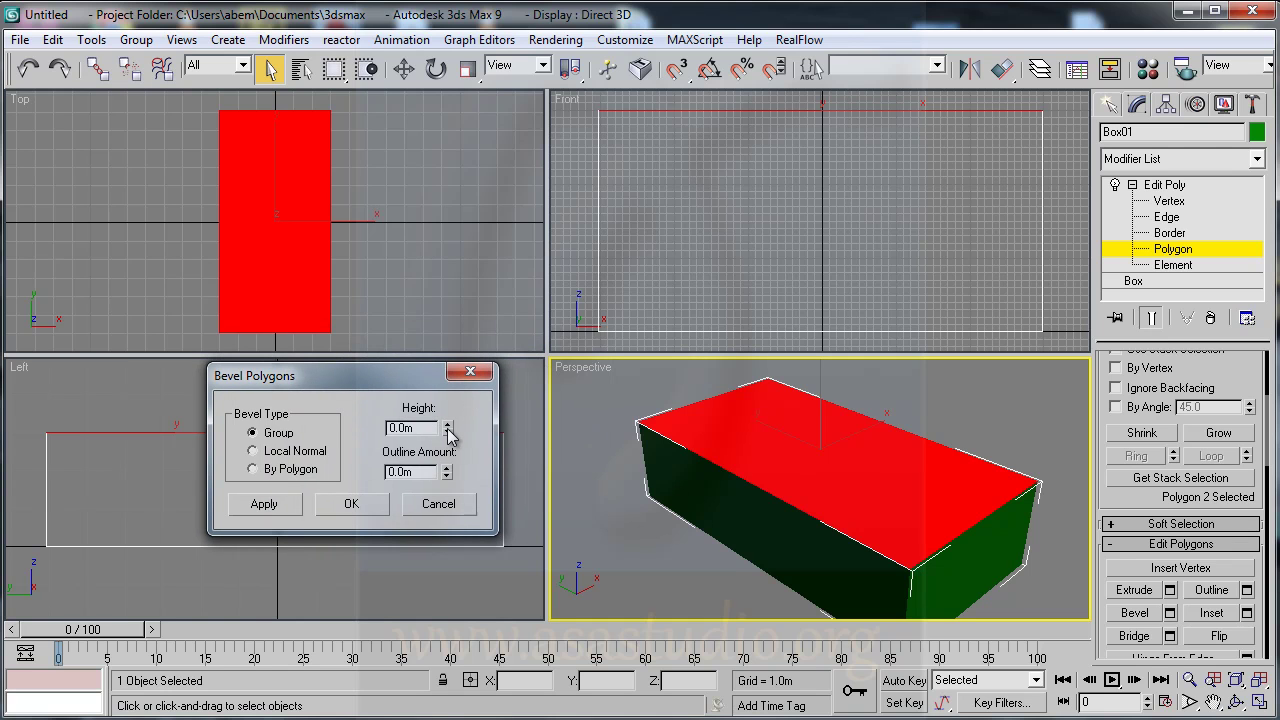
{"action": "left_click_drag", "start_coordinate": [447, 483], "coordinate": [454, 210]}
{"action": "left_click_drag", "start_coordinate": [397, 453], "coordinate": [397, 380]}
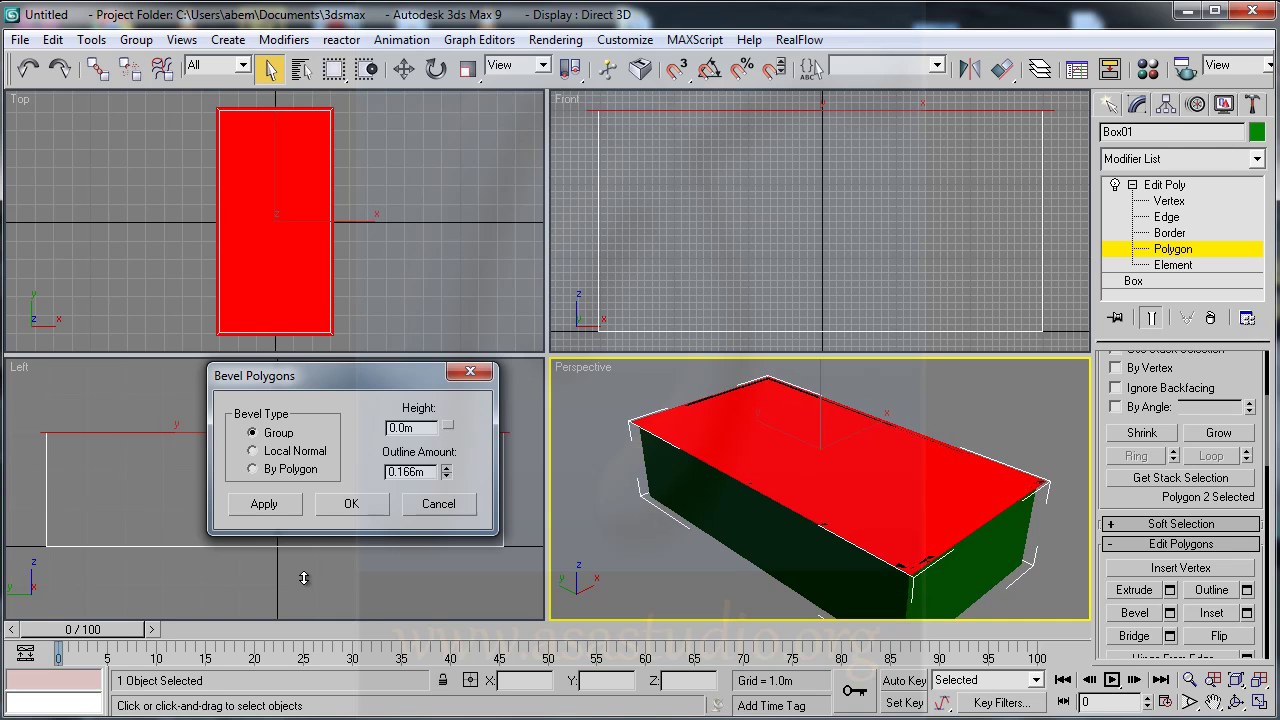
{"action": "double_click", "coordinate": [427, 470]}
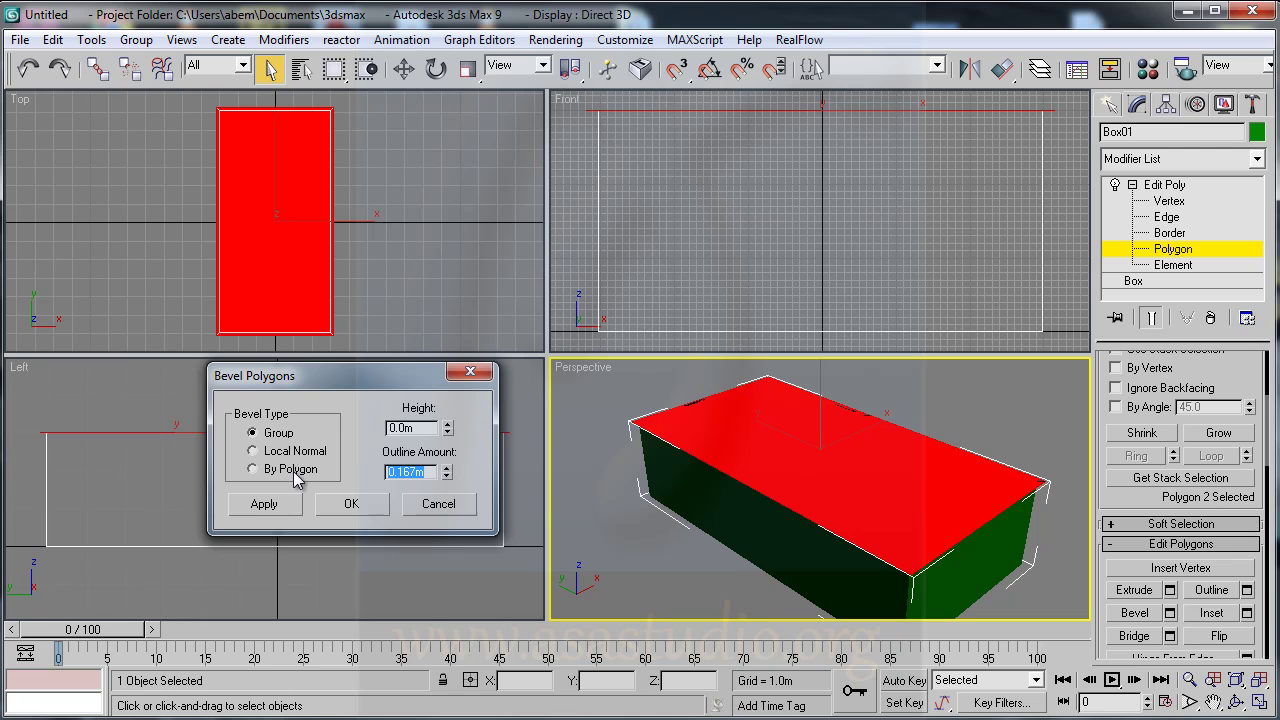
{"action": "type", "text": "1.5"}
{"action": "left_click", "coordinate": [432, 427]}
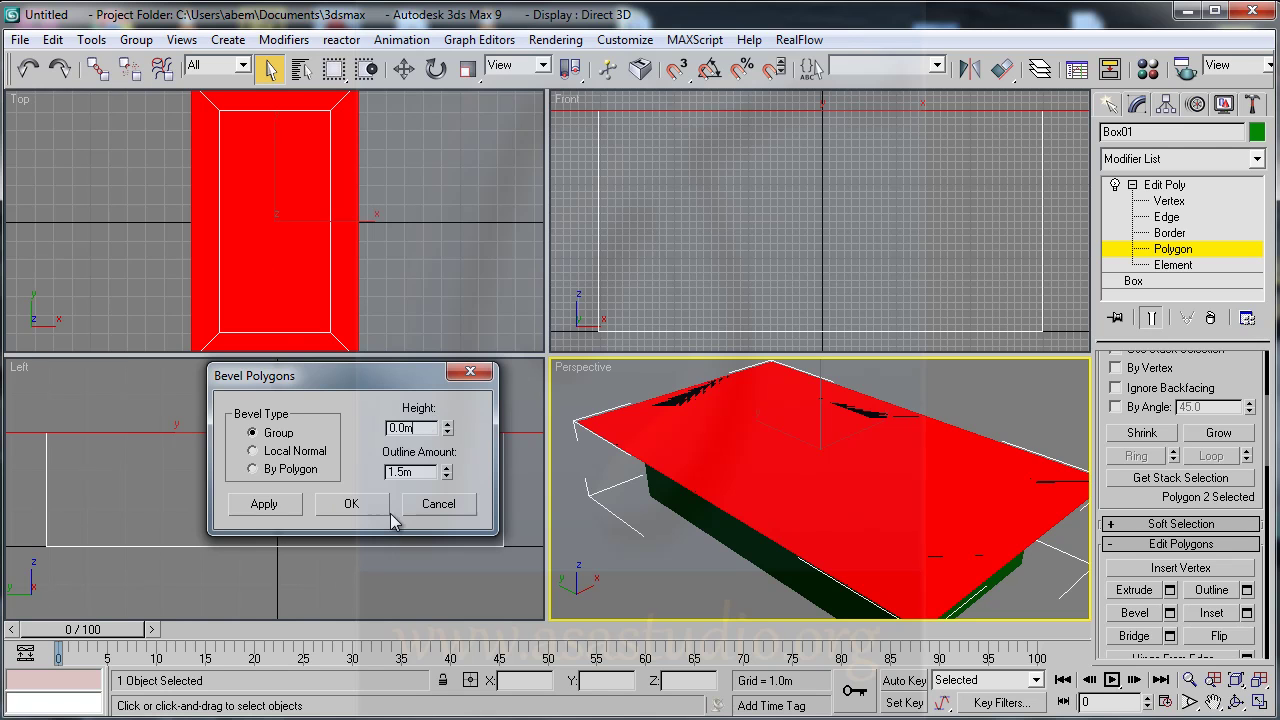
{"action": "left_click", "coordinate": [276, 509]}
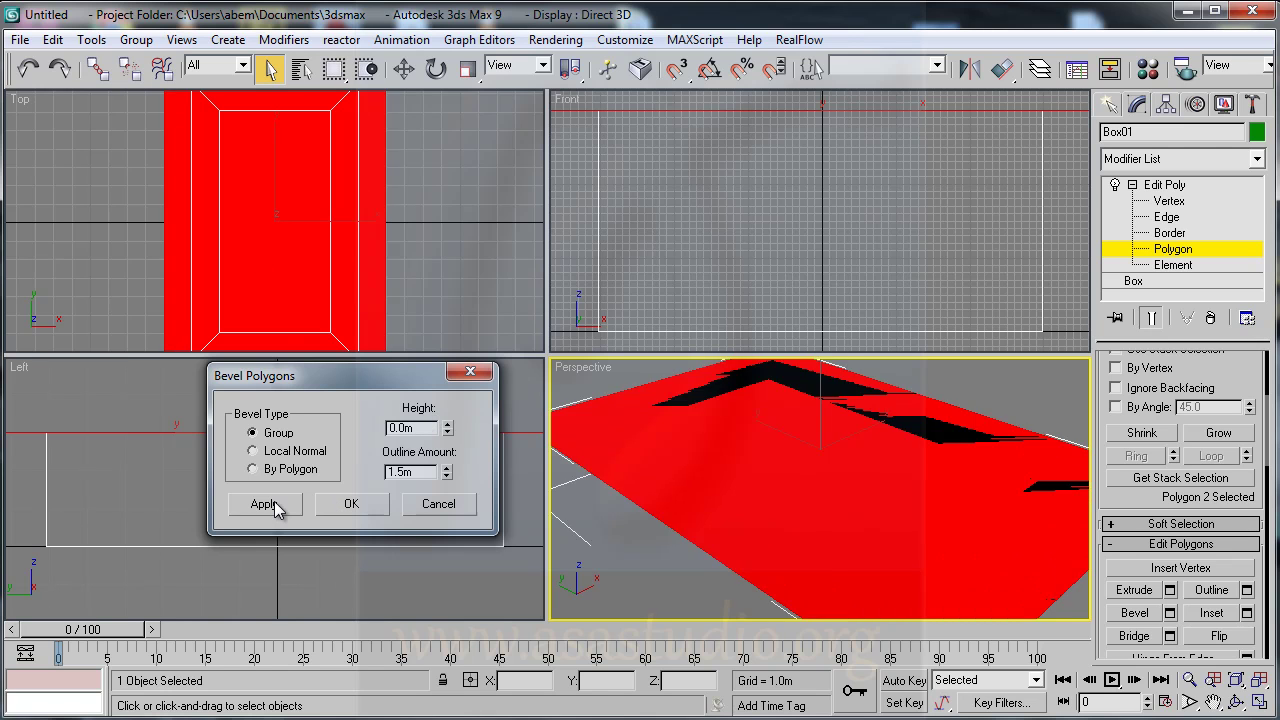
Bevel the top again 2.3 m high with a -4.374 m inward outline to form the hipped roof.
{"action": "double_click", "coordinate": [421, 473]}
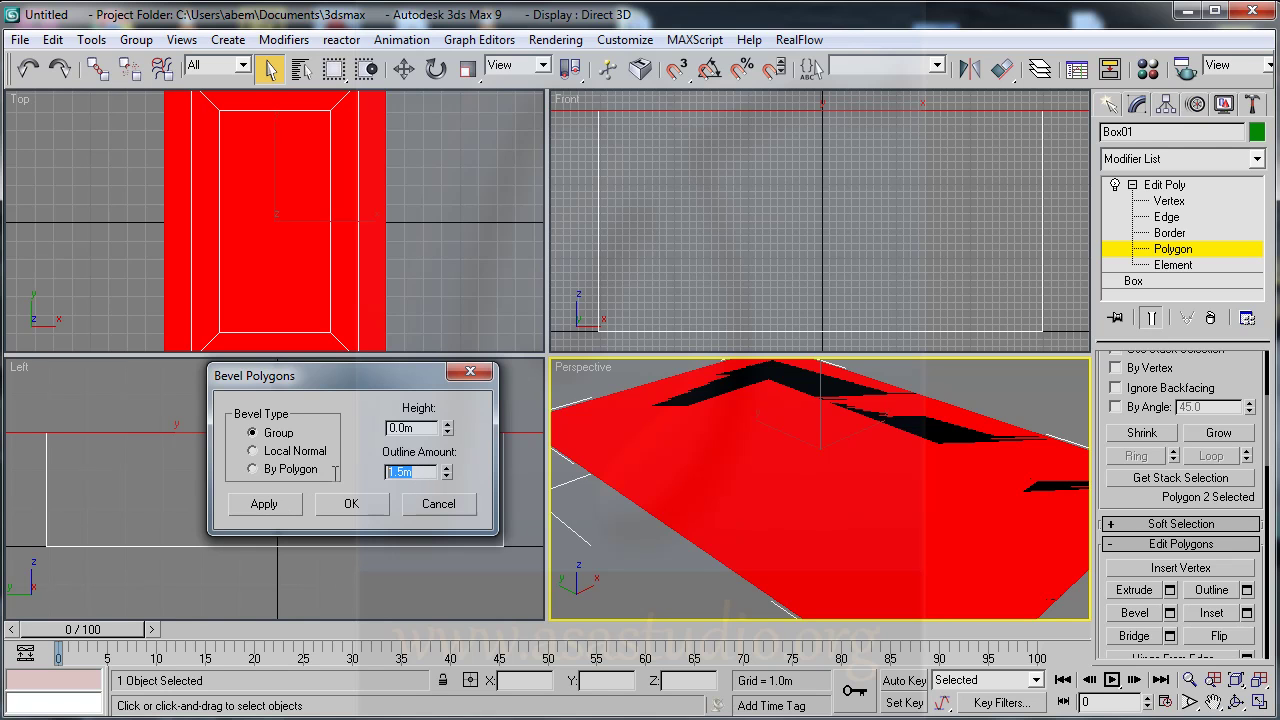
{"action": "double_click", "coordinate": [424, 429]}
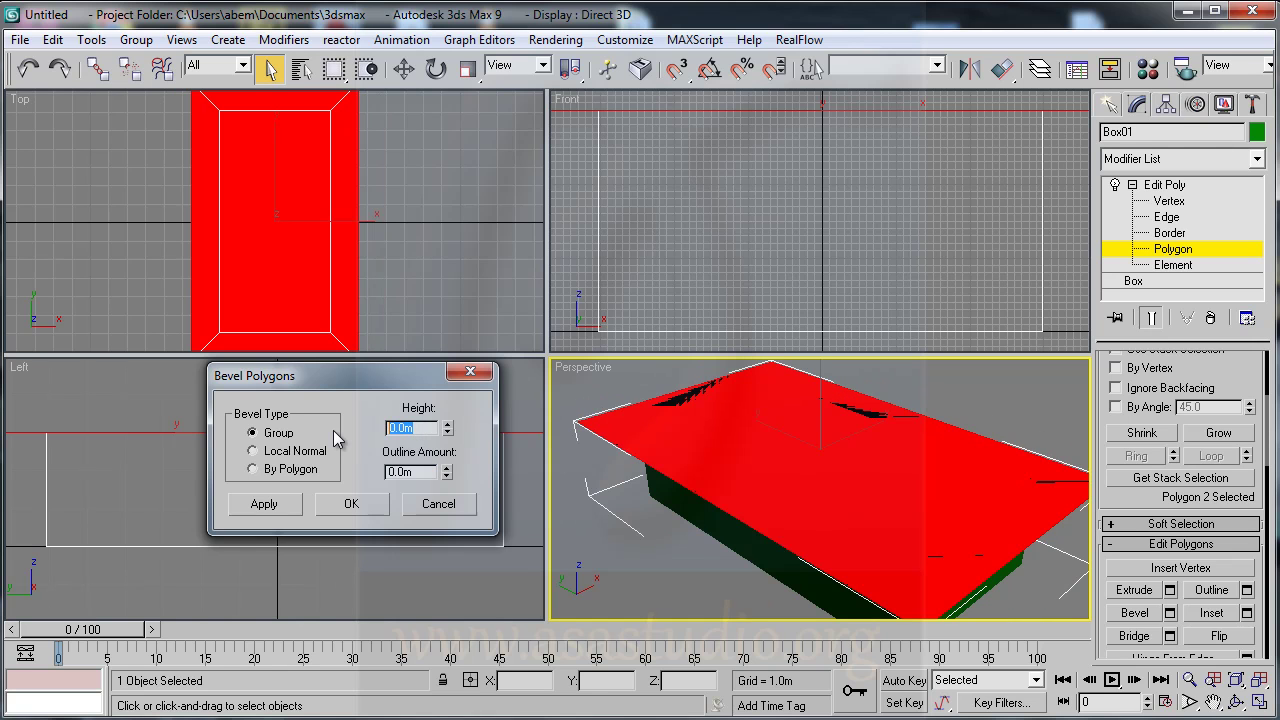
{"action": "type", "text": "2."}
{"action": "type", "text": "3"}
{"action": "left_click", "coordinate": [414, 474]}
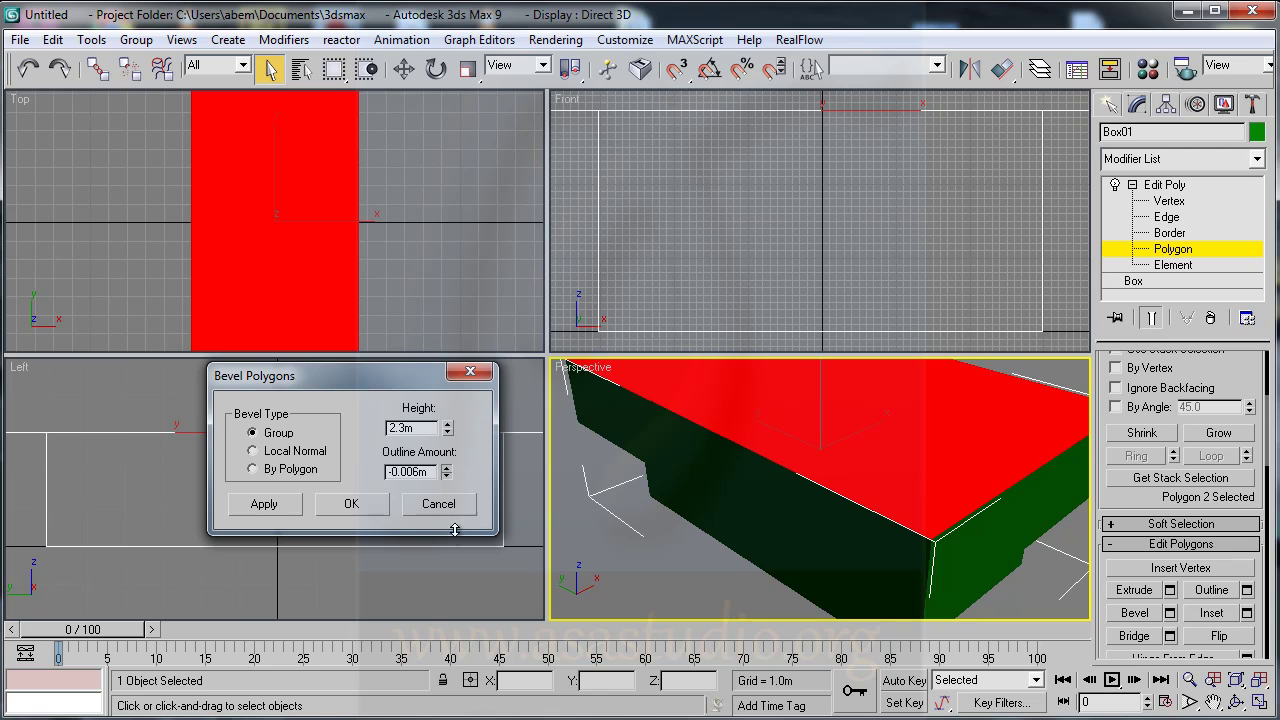
{"action": "key", "text": "BackSpace"}
{"action": "key", "text": "BackSpace"}
{"action": "key", "text": "BackSpace"}
{"action": "left_click_drag", "start_coordinate": [446, 472], "coordinate": [467, 562]}
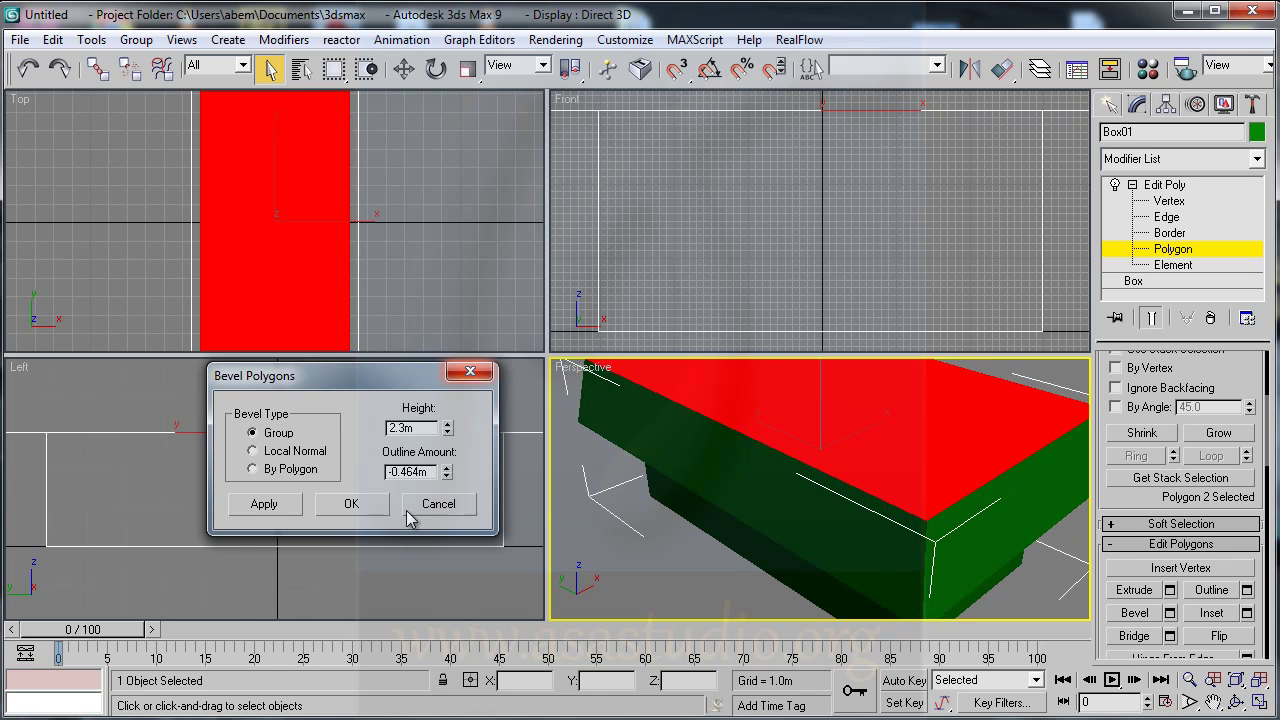
{"action": "mouse_move", "coordinate": [446, 472]}
{"action": "left_mouse_down"}
{"action": "mouse_move", "coordinate": [460, 589]}
{"action": "mouse_move", "coordinate": [505, 279]}
{"action": "mouse_move", "coordinate": [522, 453]}
{"action": "mouse_move", "coordinate": [520, 420]}
{"action": "left_mouse_up"}
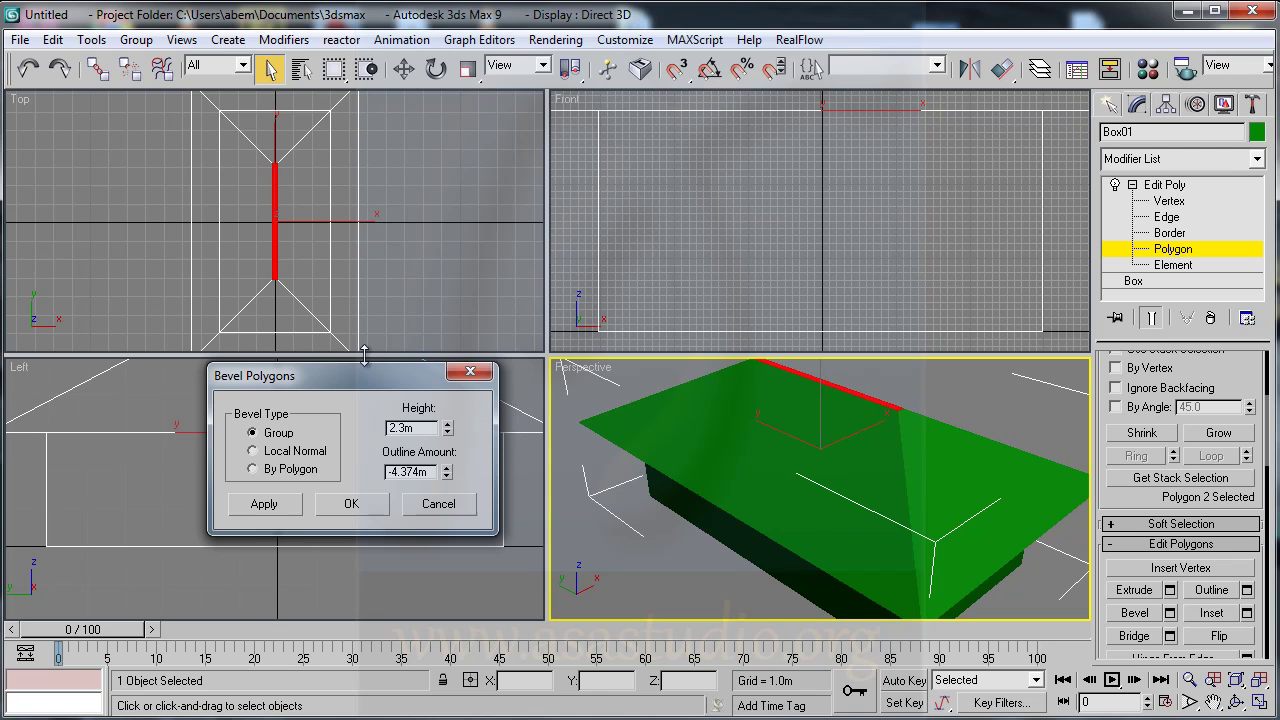
{"action": "left_click", "coordinate": [349, 505]}
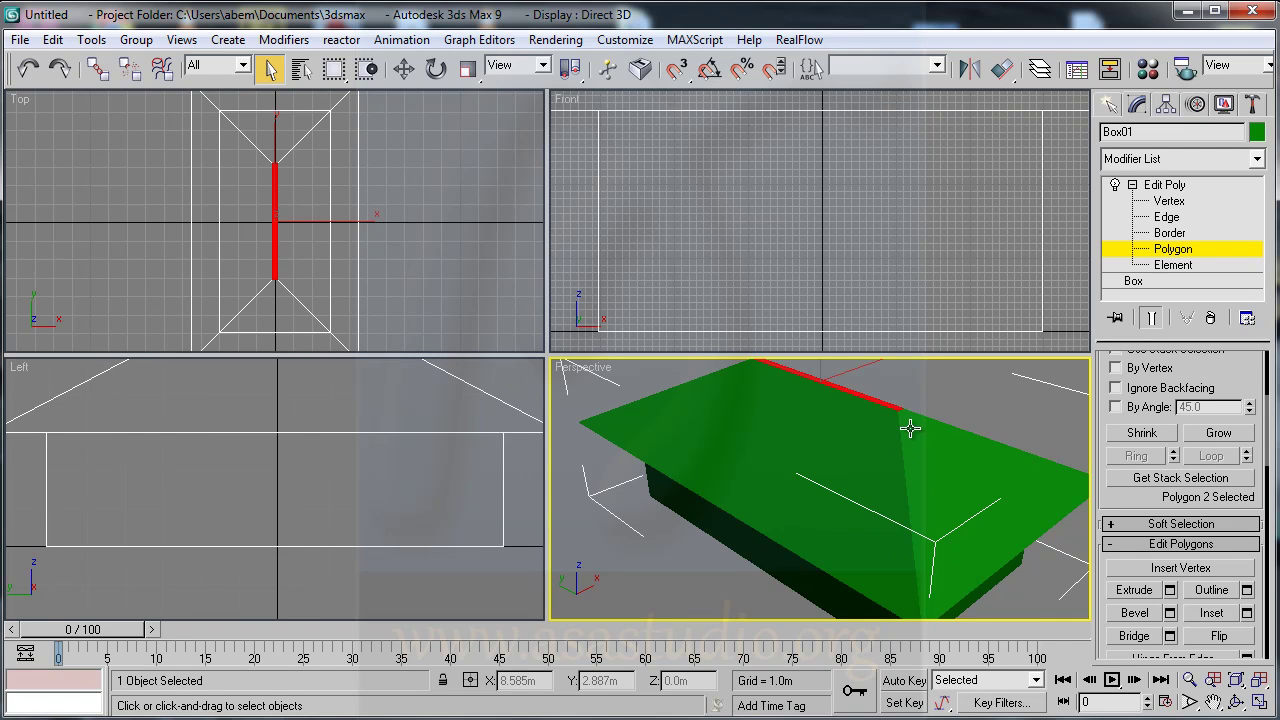
{"action": "left_click", "coordinate": [1259, 680]}
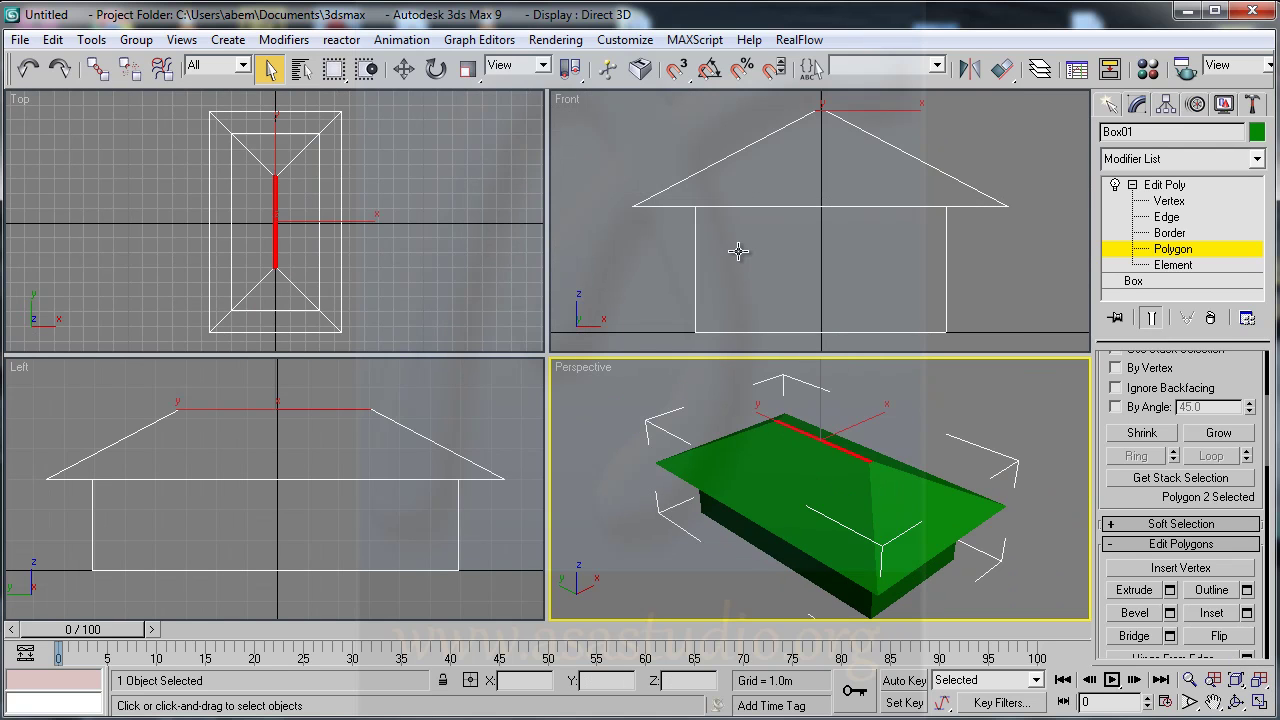
Orbit the Perspective view to the house's front corner and select the front wall face.
{"action": "left_click", "coordinate": [1173, 250]}
{"action": "left_click", "coordinate": [1236, 703]}
{"action": "mouse_move", "coordinate": [830, 509]}
{"action": "left_mouse_down"}
{"action": "mouse_move", "coordinate": [766, 457]}
{"action": "mouse_move", "coordinate": [888, 467]}
{"action": "mouse_move", "coordinate": [749, 457]}
{"action": "mouse_move", "coordinate": [823, 451]}
{"action": "mouse_move", "coordinate": [826, 463]}
{"action": "left_mouse_up"}
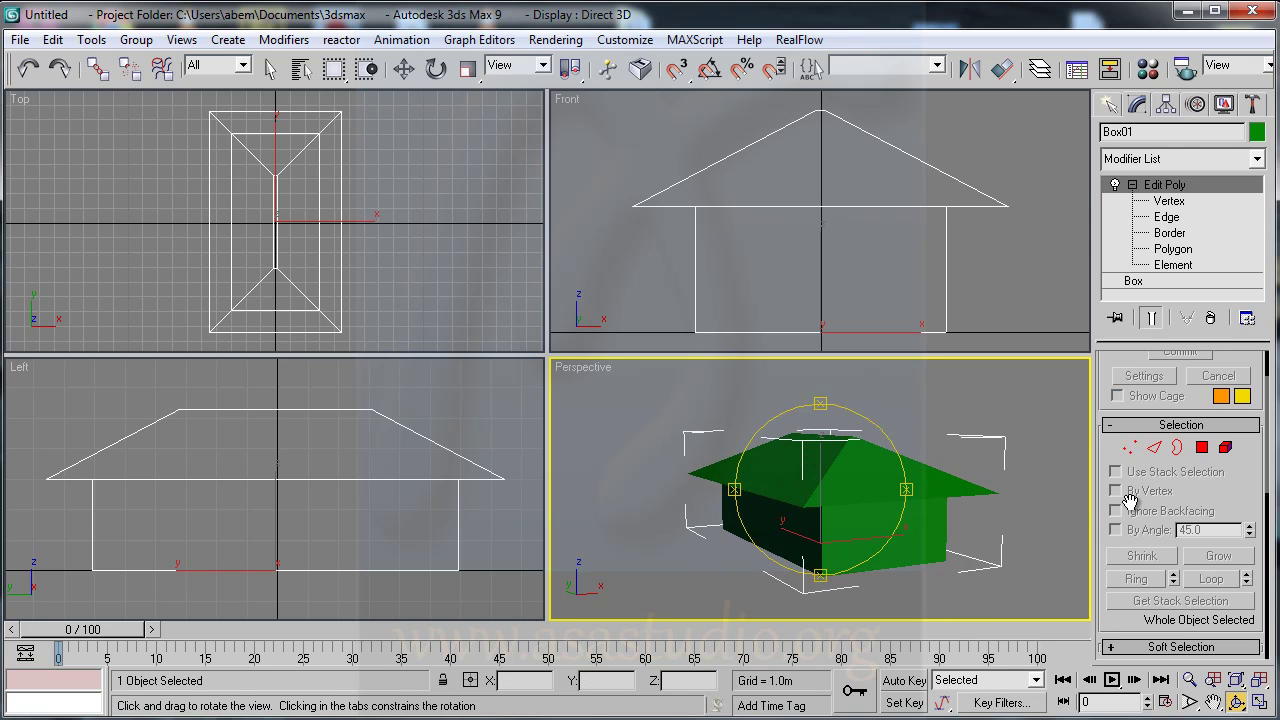
{"action": "left_click", "coordinate": [1203, 448]}
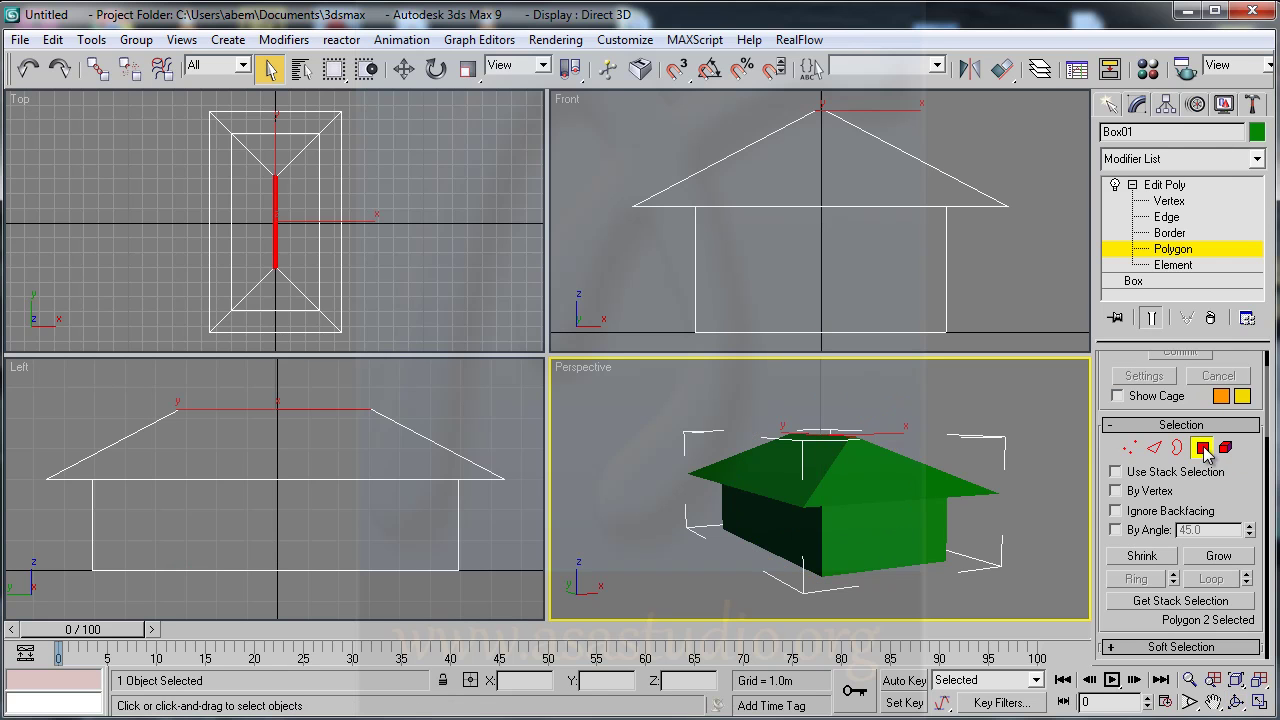
{"action": "left_click", "coordinate": [873, 525]}
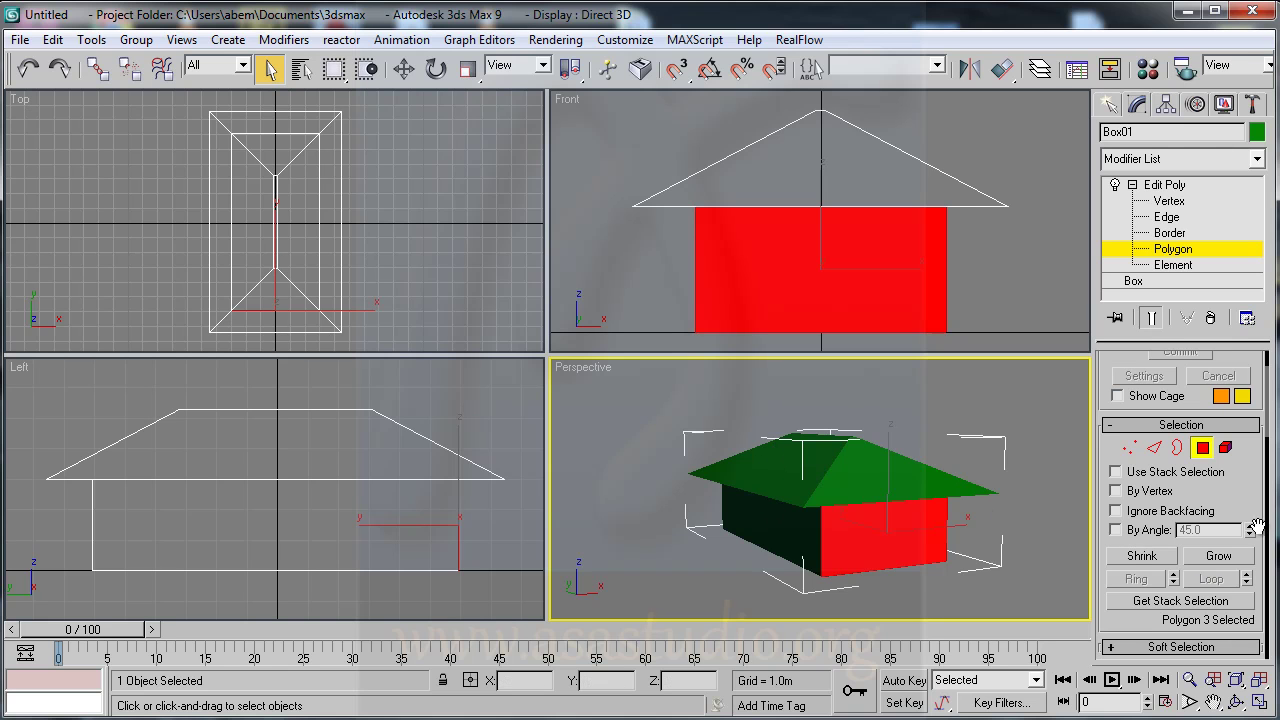
Rename the first material slot to HouseMat.
{"action": "left_click", "coordinate": [1155, 72]}
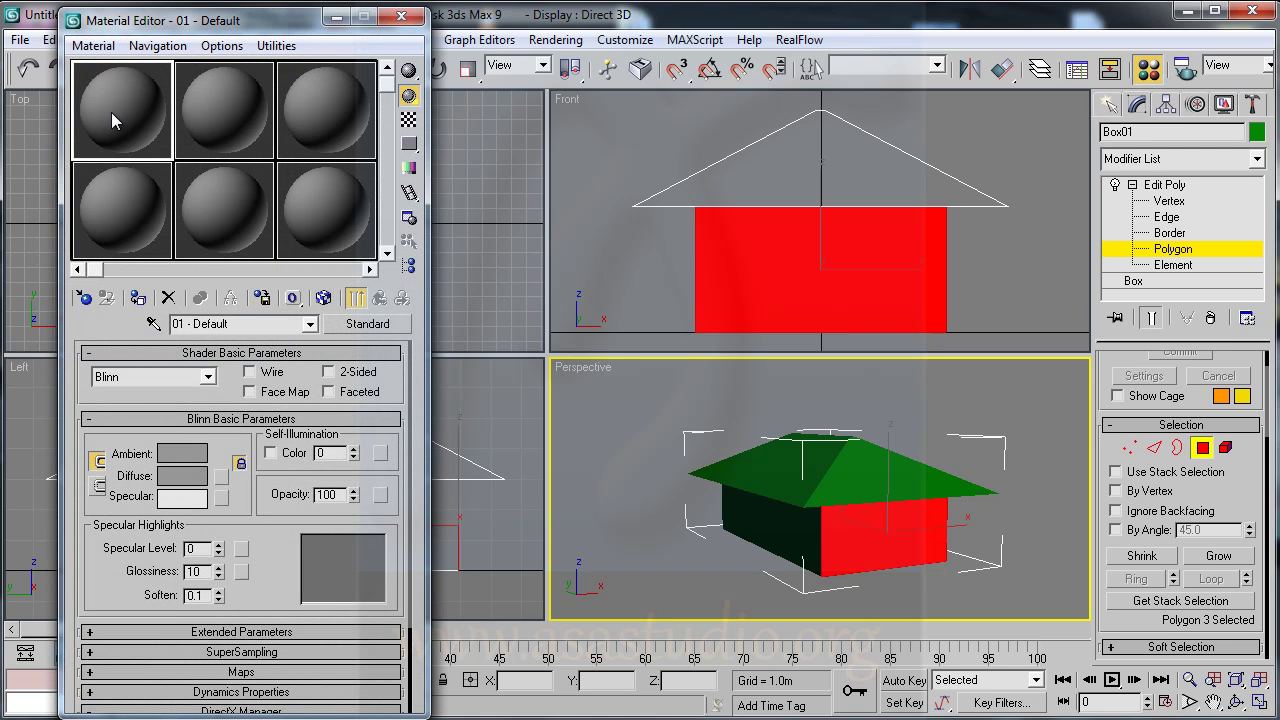
{"action": "left_click_drag", "start_coordinate": [248, 326], "coordinate": [121, 327]}
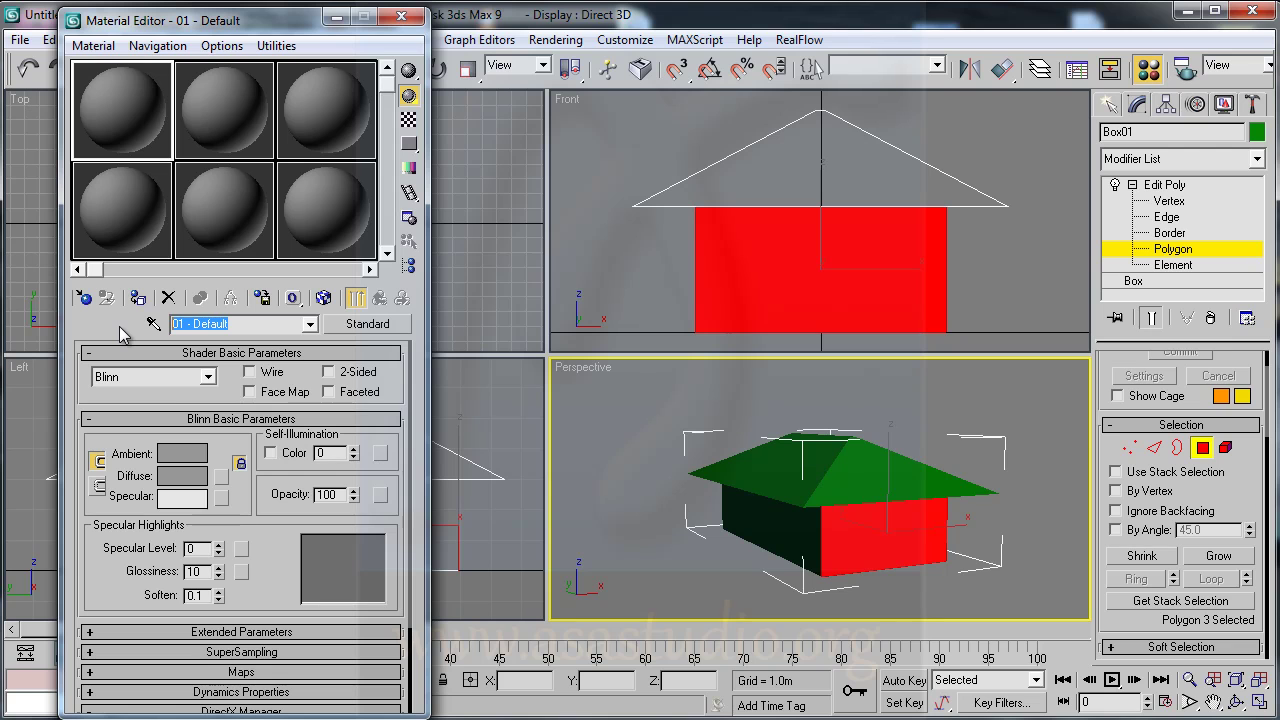
{"action": "type", "text": "H"}
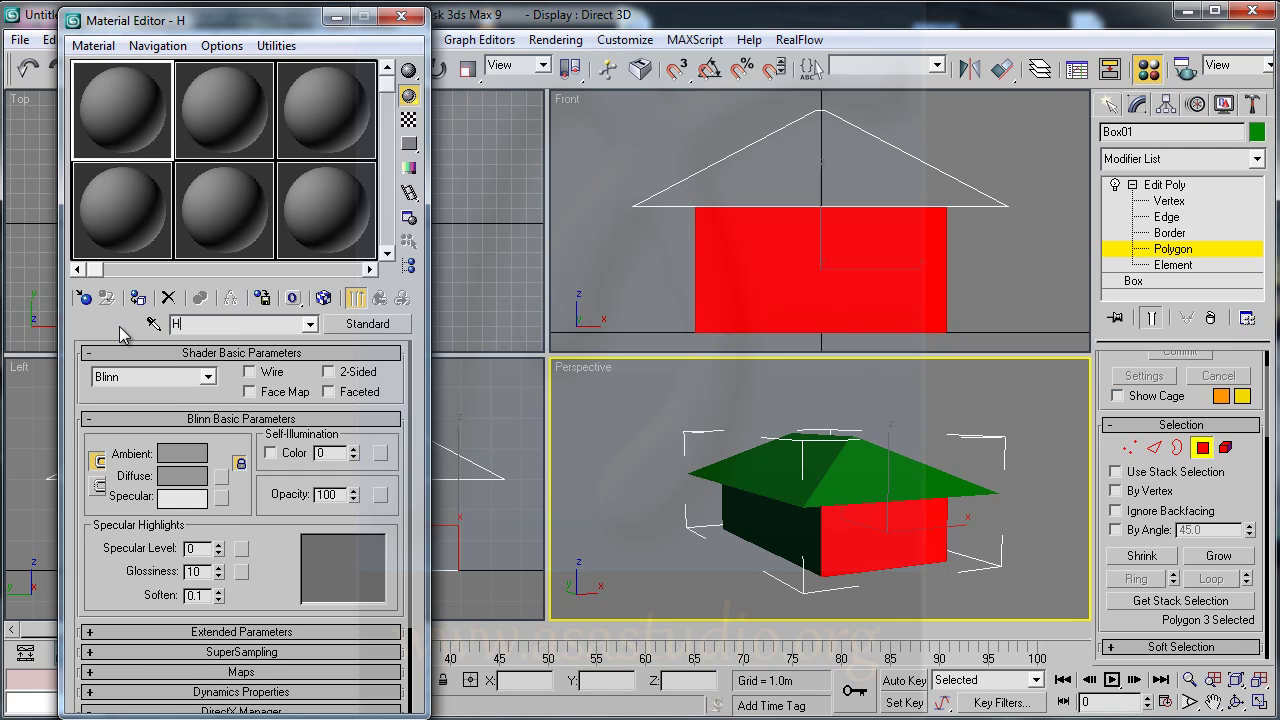
{"action": "type", "text": "ouseMat"}
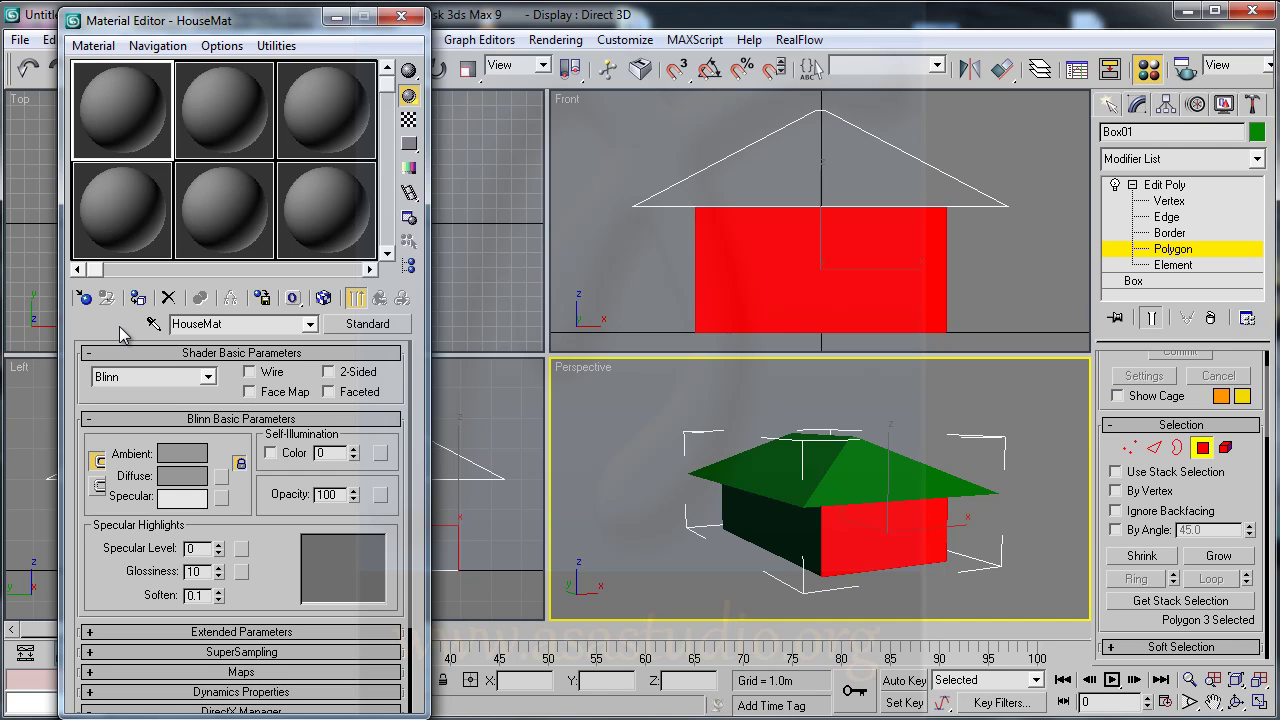
Convert HouseMat to Multi/Sub-Object, discarding the old material, with 4 sub-materials.
{"action": "left_click", "coordinate": [365, 324]}
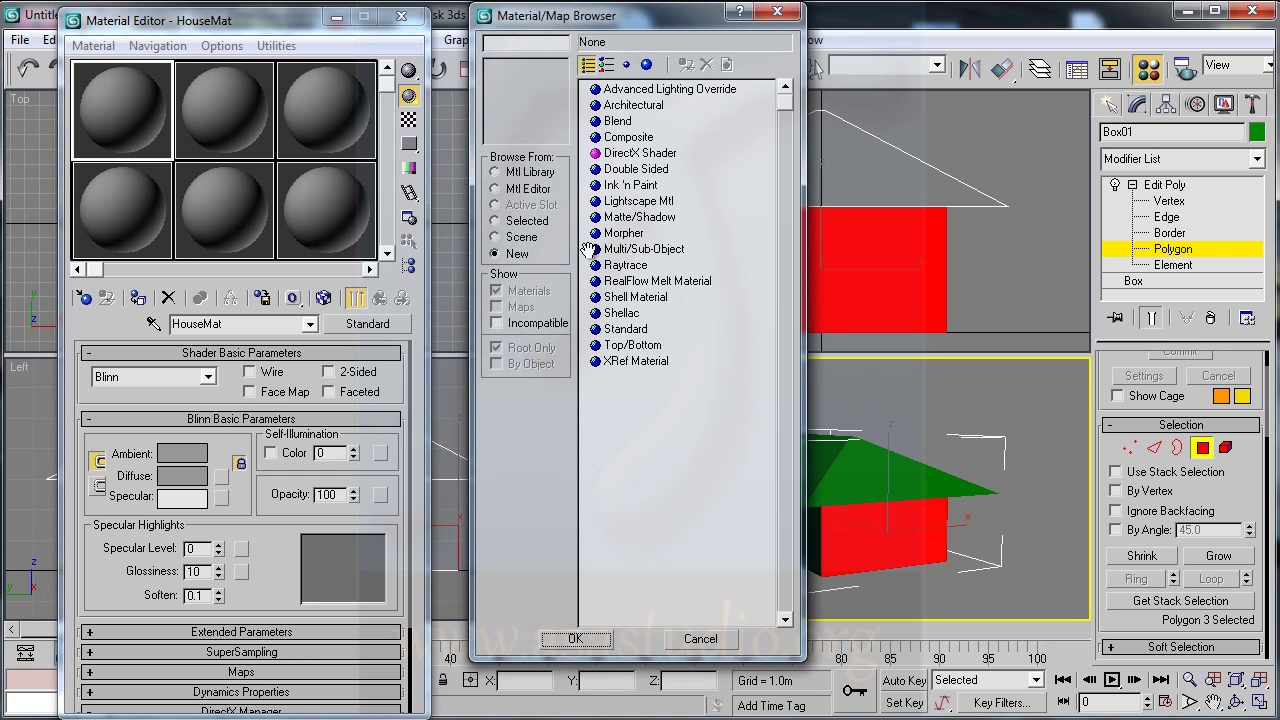
{"action": "double_click", "coordinate": [625, 251]}
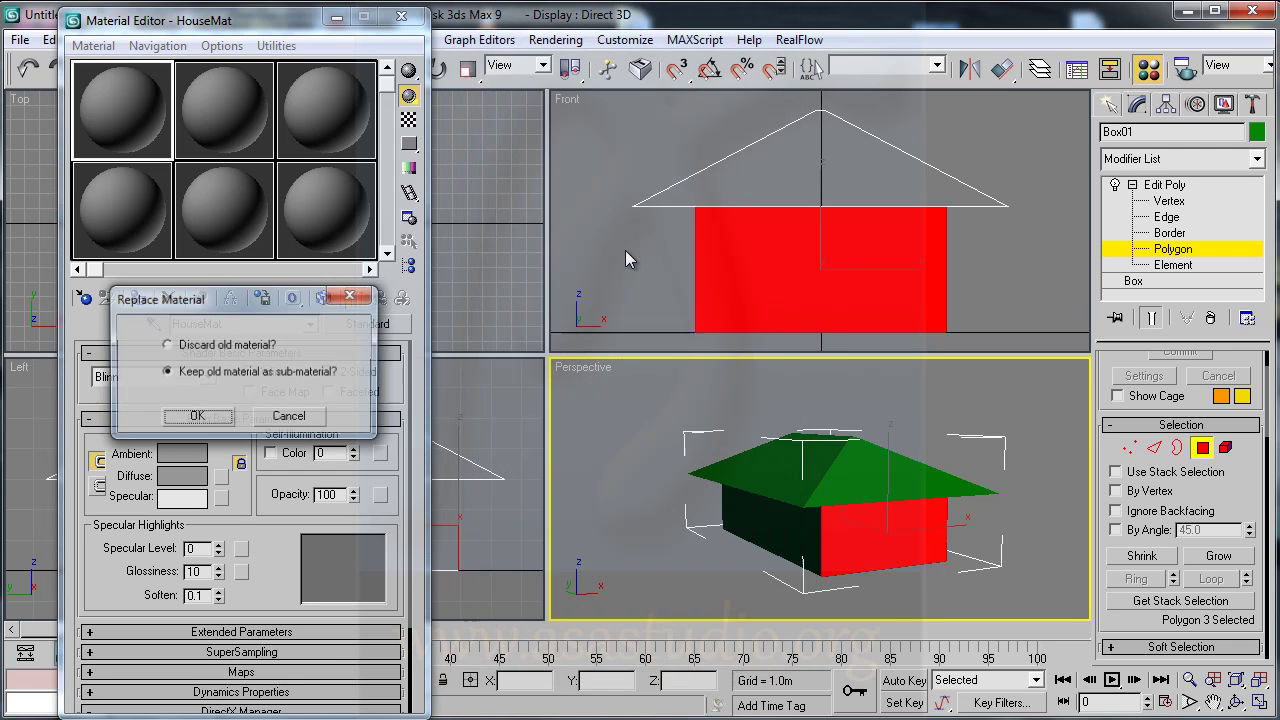
{"action": "left_click", "coordinate": [167, 345]}
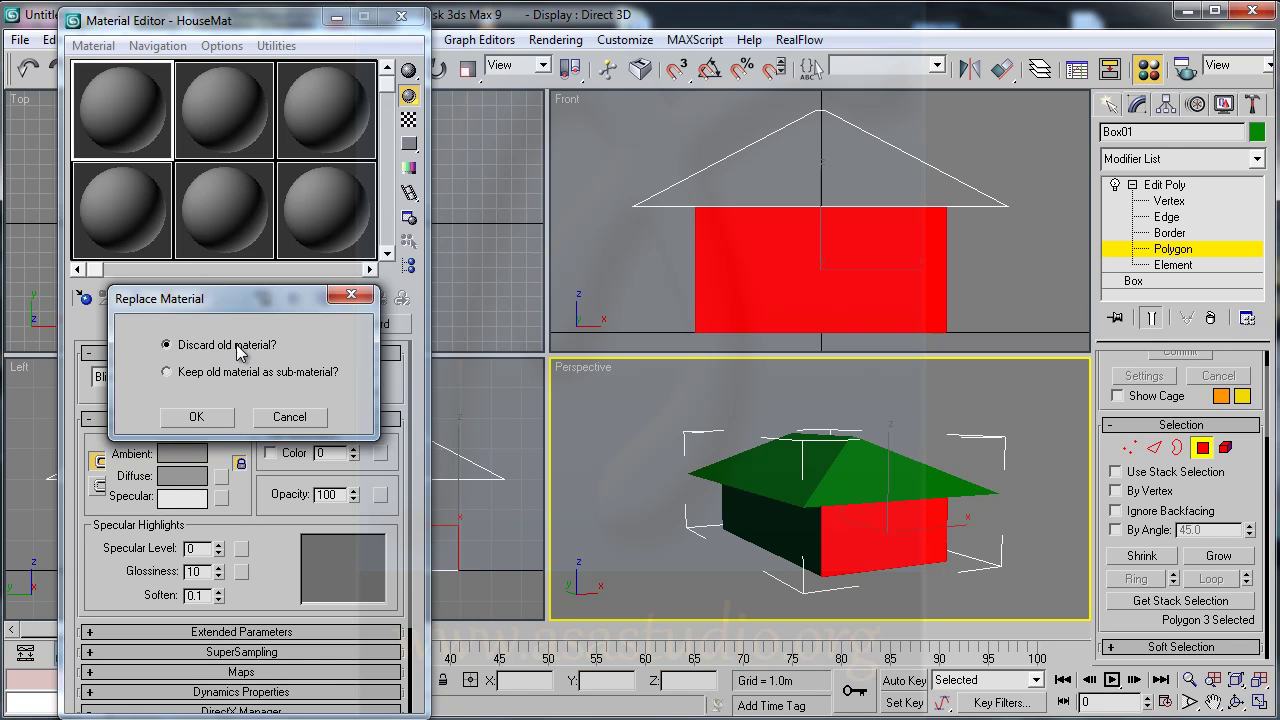
{"action": "left_click", "coordinate": [198, 418]}
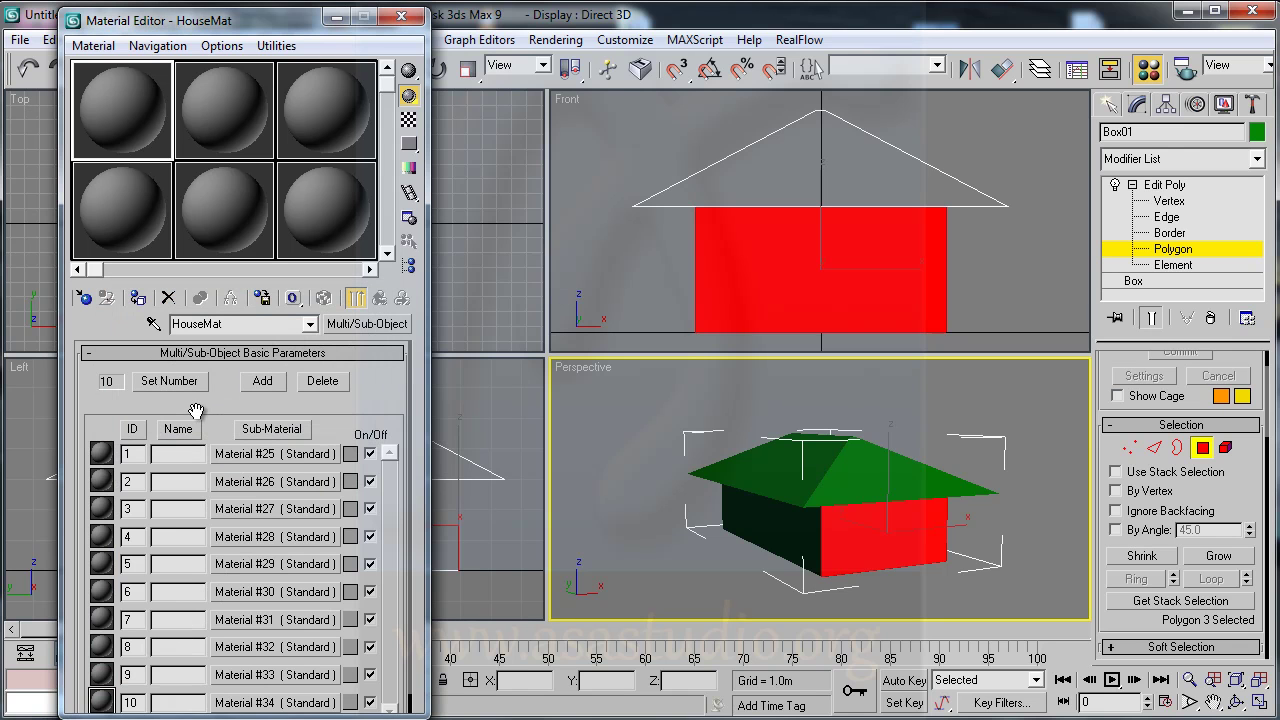
{"action": "left_click", "coordinate": [158, 393]}
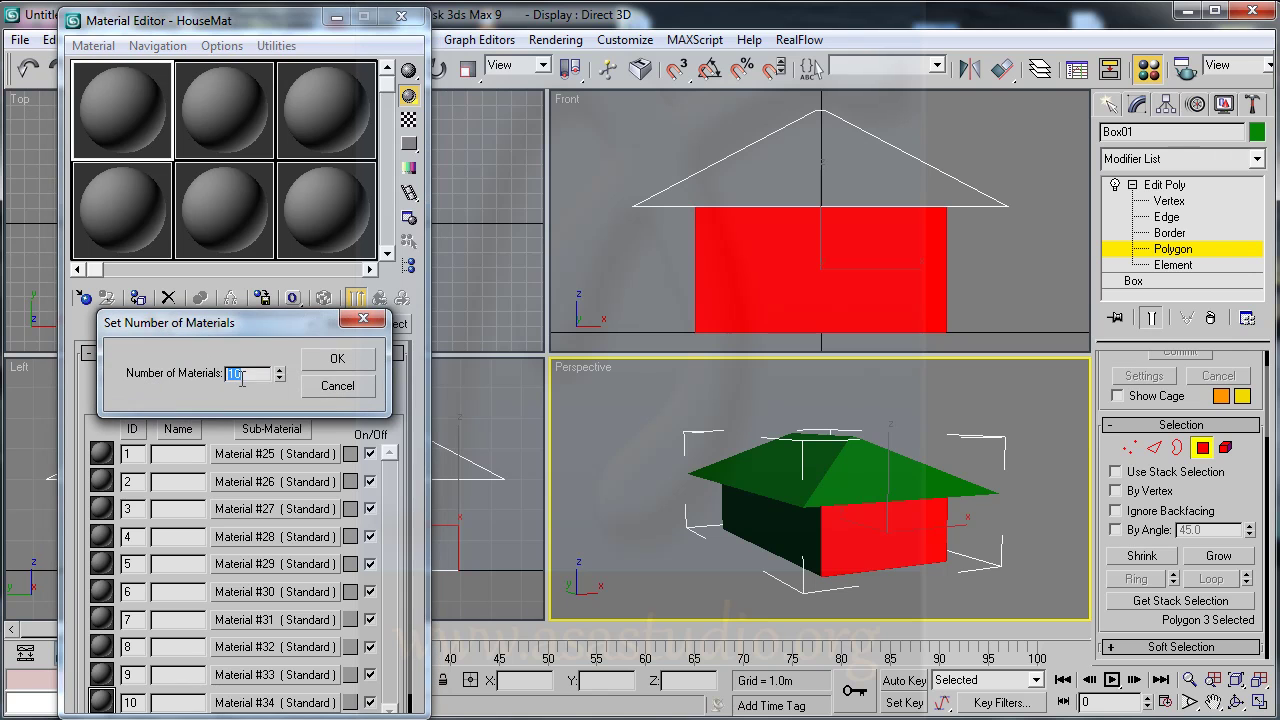
{"action": "left_click", "coordinate": [340, 360]}
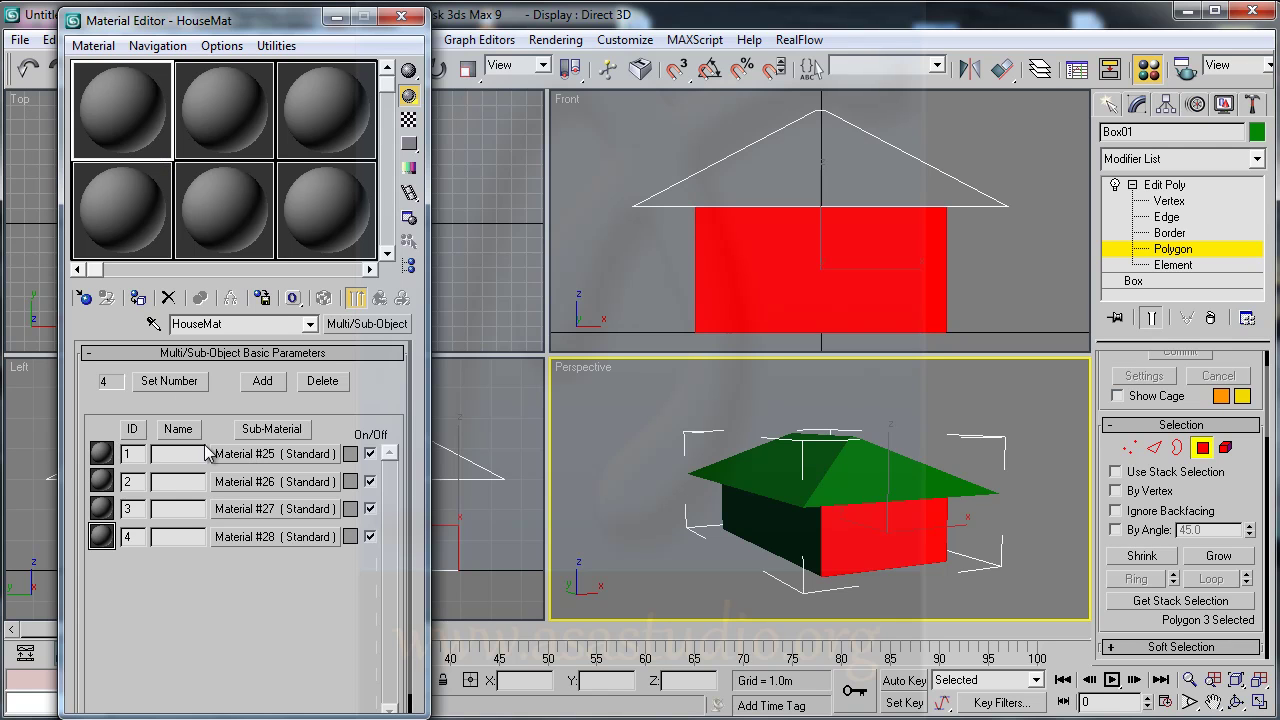
{"action": "left_click", "coordinate": [401, 17]}
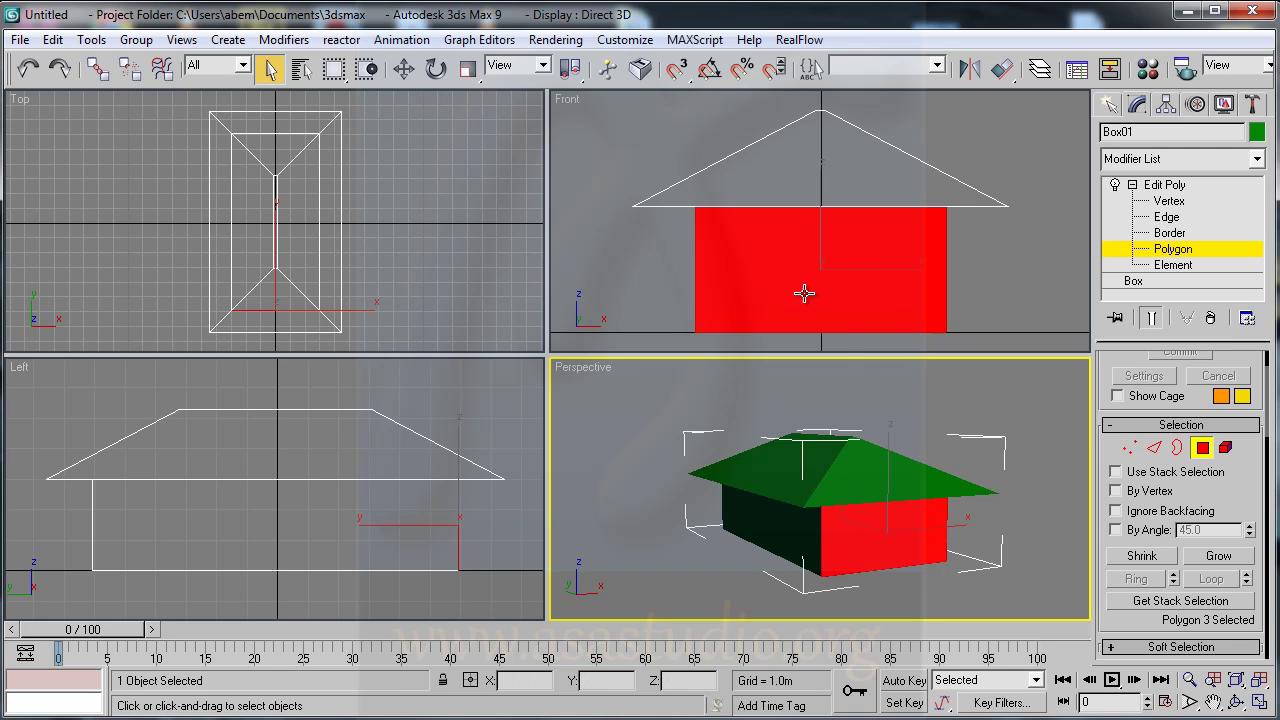
Apply material ID 5 to the selected front wall face.
{"action": "left_click_drag", "start_coordinate": [1250, 560], "coordinate": [1257, 302]}
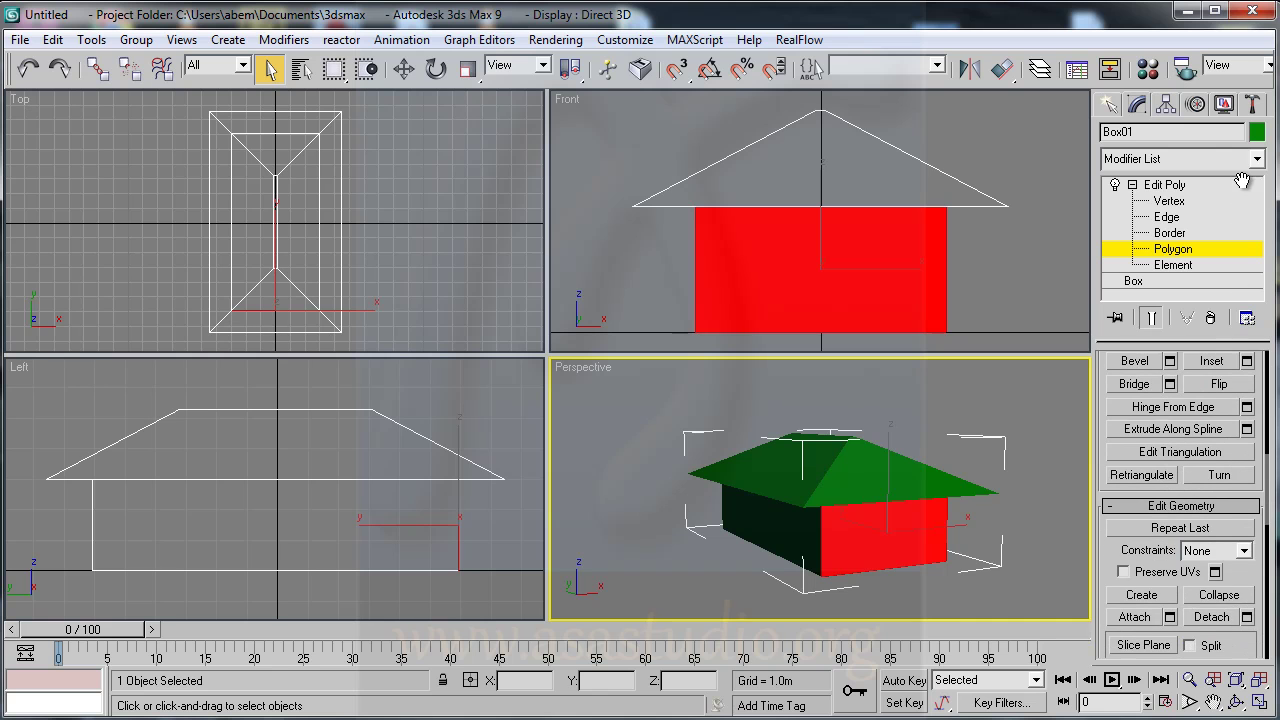
{"action": "left_click_drag", "start_coordinate": [1250, 552], "coordinate": [1240, 350]}
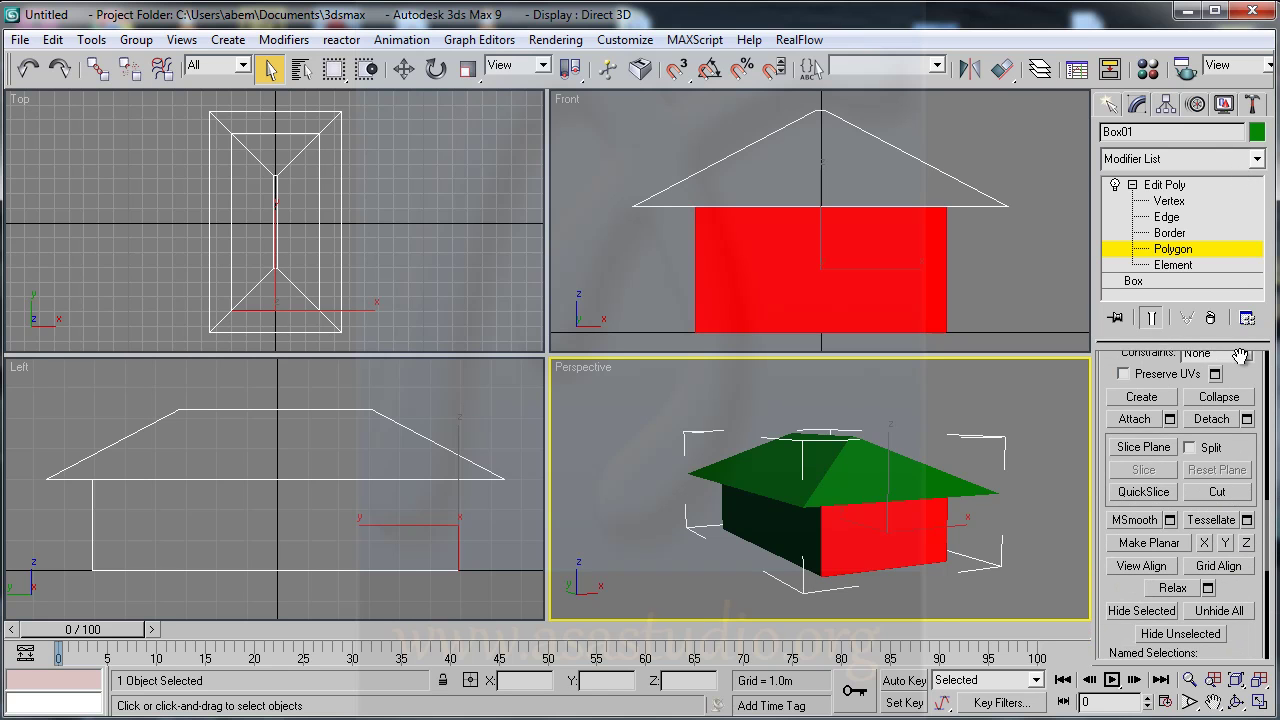
{"action": "left_click_drag", "start_coordinate": [1245, 570], "coordinate": [1240, 350]}
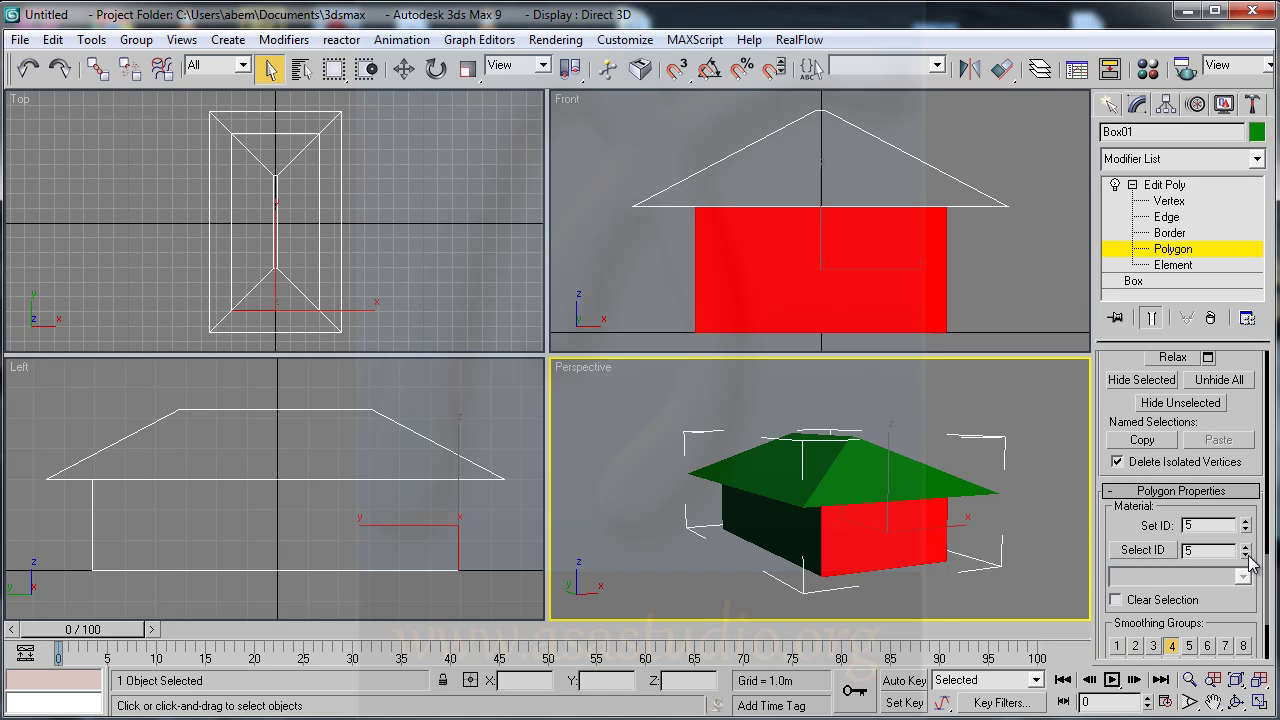
{"action": "key", "text": "Return"}
Select the left, front and right wall faces and set their material ID to 3.
{"action": "left_click", "coordinate": [767, 515]}
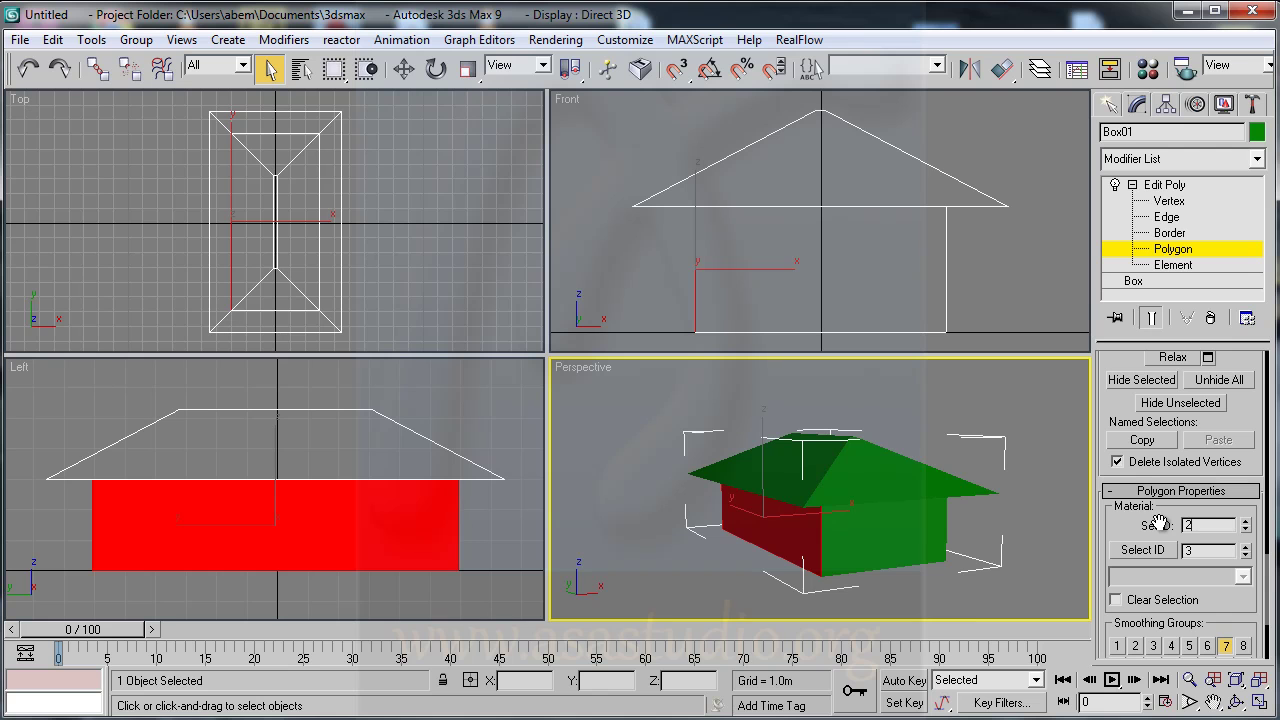
{"action": "left_click", "coordinate": [1237, 702]}
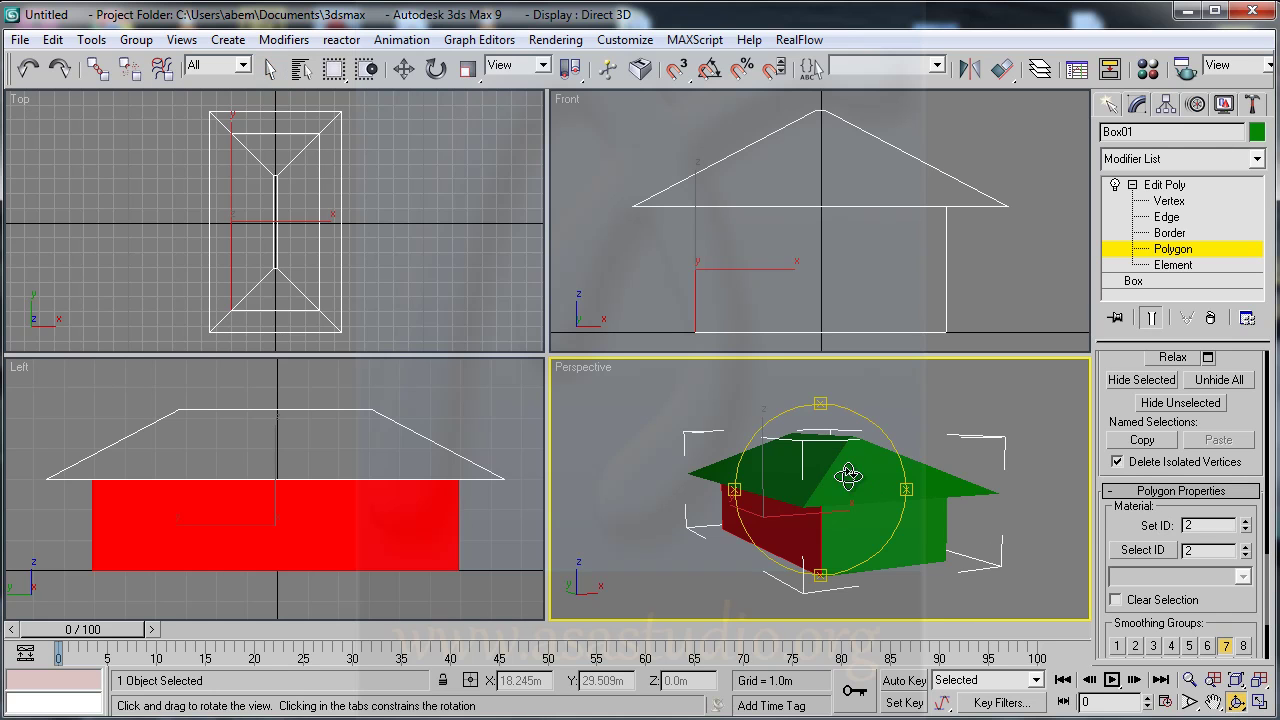
{"action": "mouse_move", "coordinate": [845, 497]}
{"action": "left_mouse_down"}
{"action": "mouse_move", "coordinate": [731, 491]}
{"action": "mouse_move", "coordinate": [677, 508]}
{"action": "mouse_move", "coordinate": [565, 490]}
{"action": "left_mouse_up"}
{"action": "right_click", "coordinate": [805, 522]}
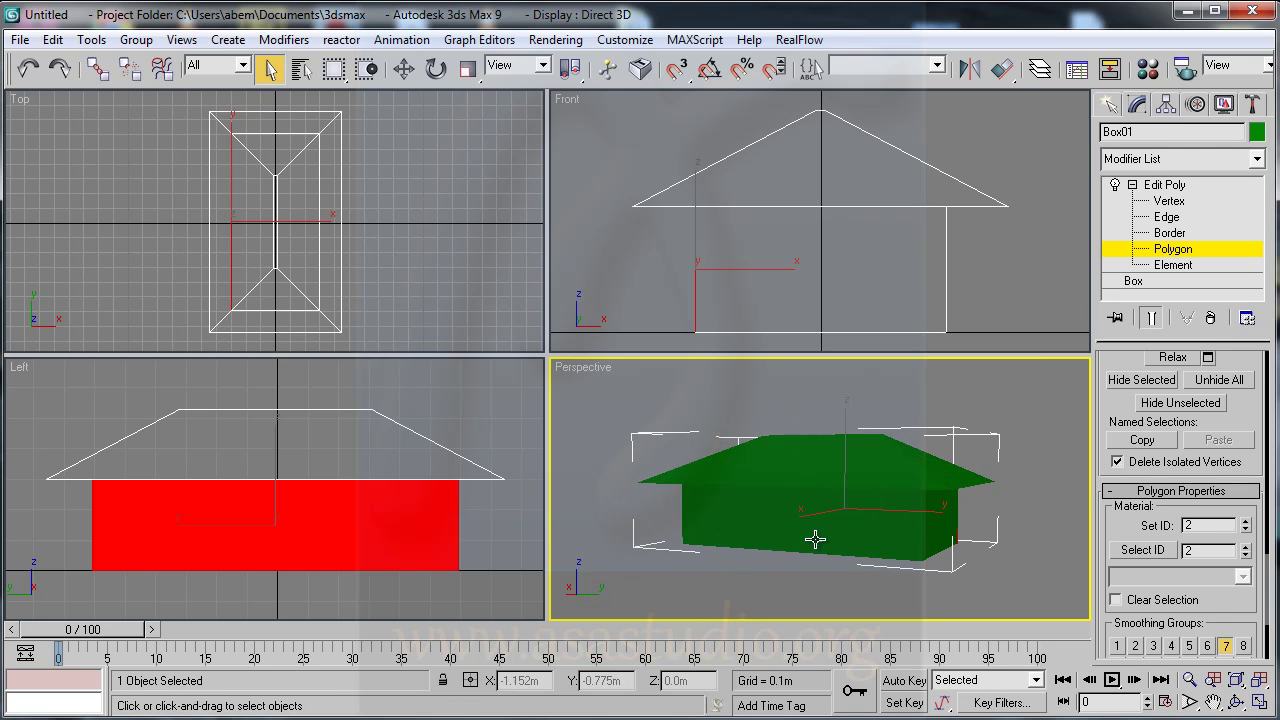
{"action": "left_click", "coordinate": [826, 524]}
{"action": "left_click", "coordinate": [937, 520], "text": "ctrl"}
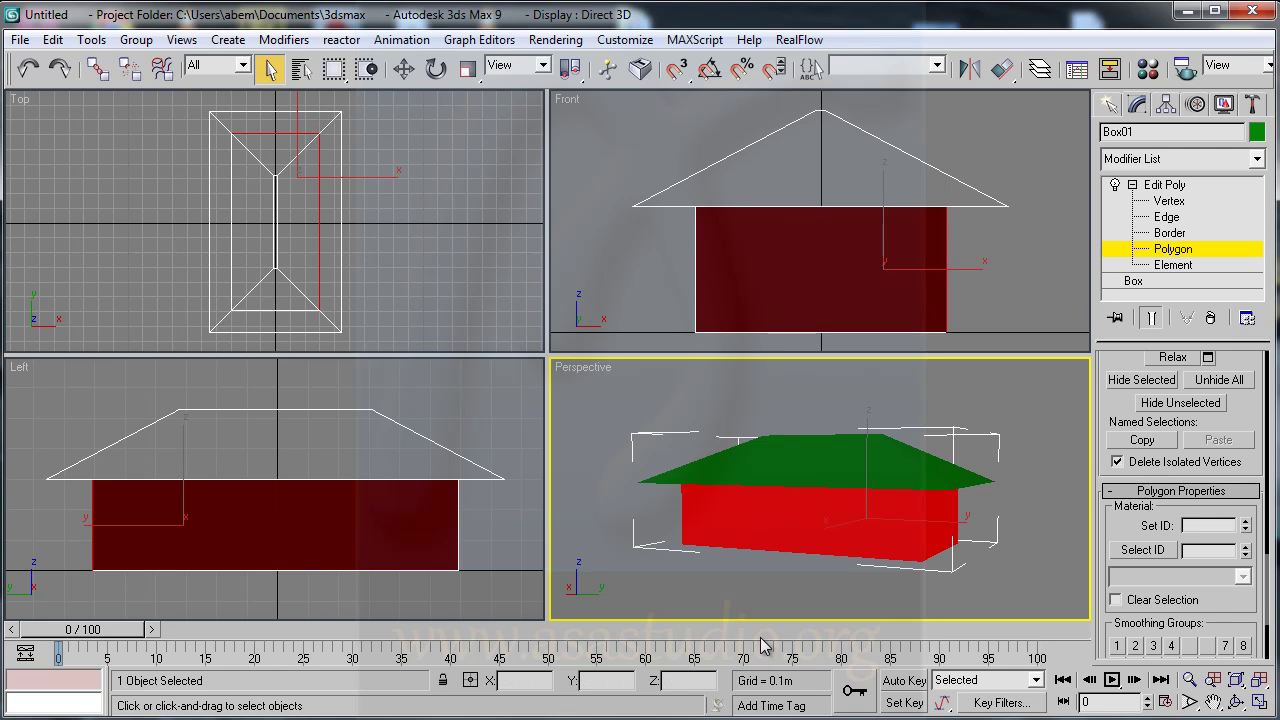
{"action": "type", "text": "3"}
{"action": "double_click", "coordinate": [1201, 524]}
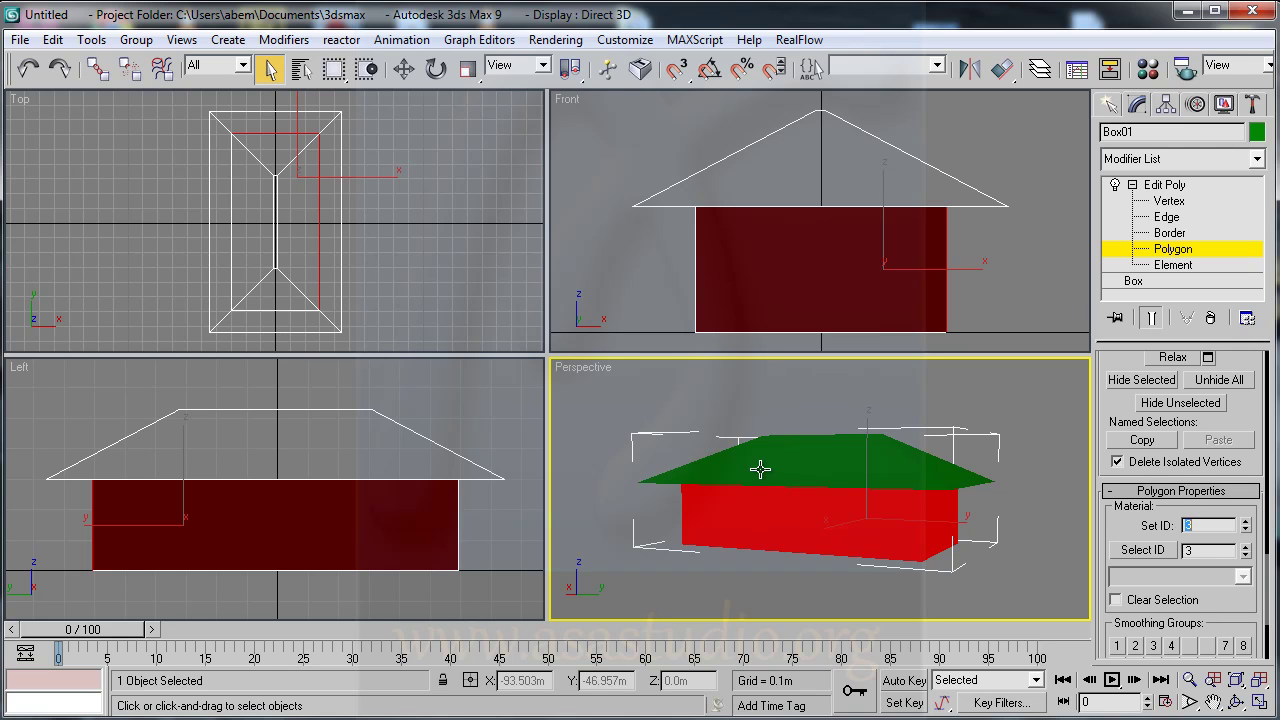
Select the roof faces in the Front view and give them material ID 4.
{"action": "right_click", "coordinate": [666, 145]}
{"action": "left_click", "coordinate": [960, 180]}
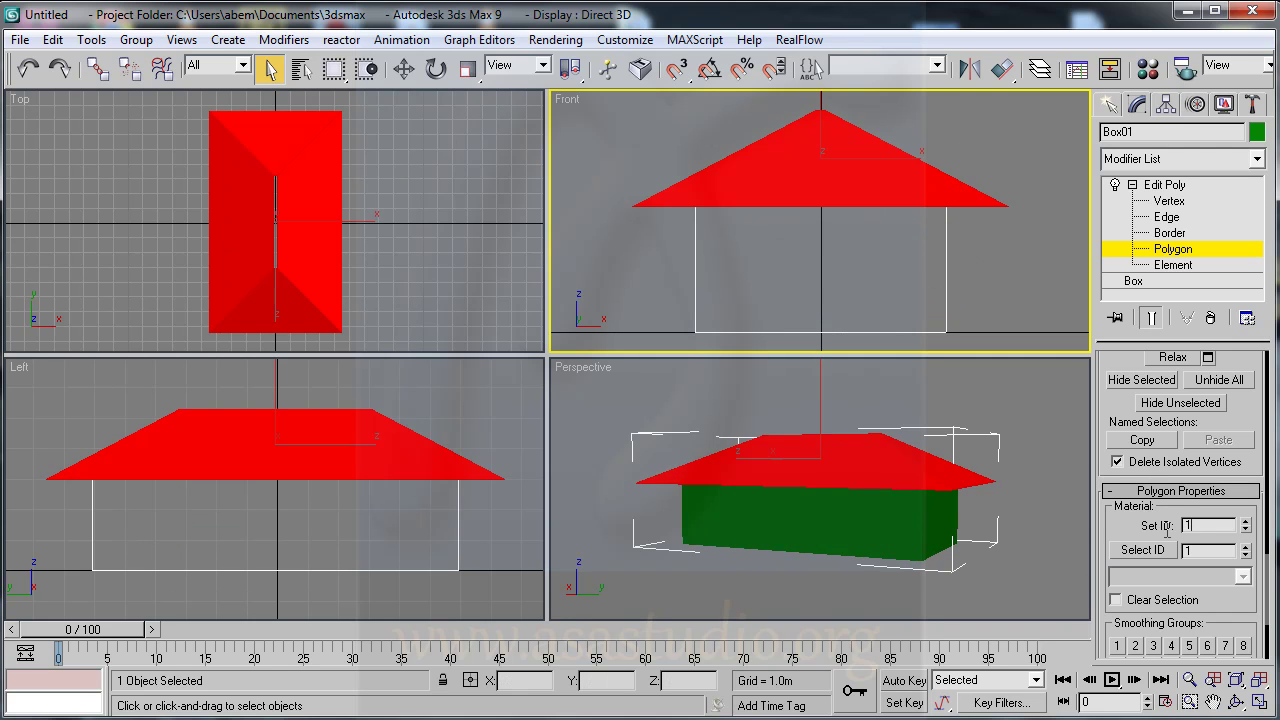
{"action": "type", "text": "4"}
{"action": "key", "text": "Return"}
Open and then close the Windows Start menu.
{"action": "key", "text": "super"}
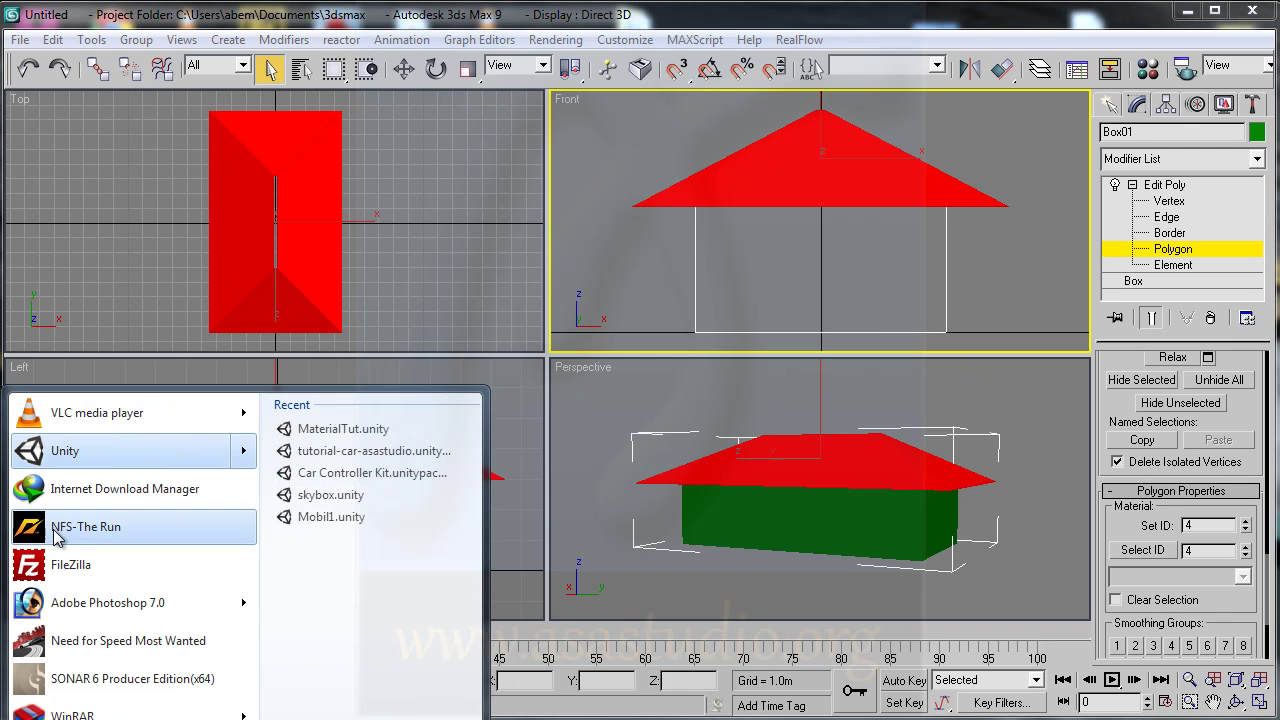
{"action": "key", "text": "super"}
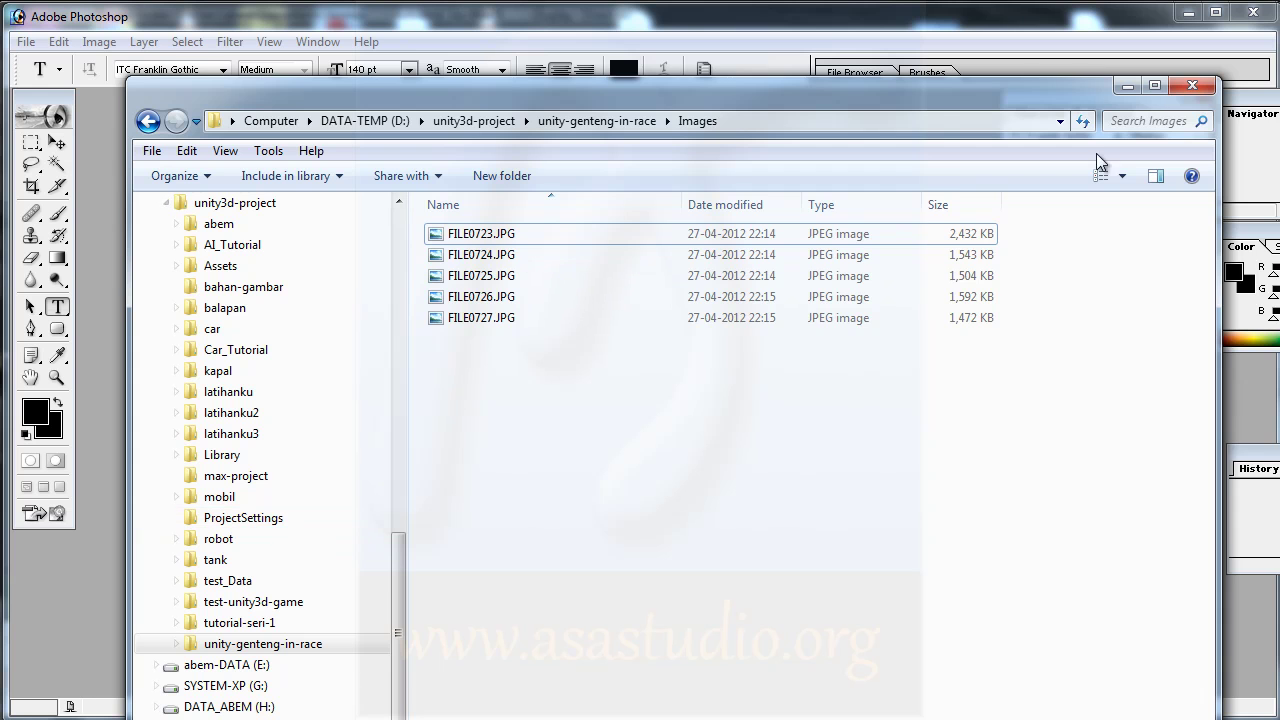
View the Images folder as large thumbnails, drag FILE0725.JPG into Photoshop, and select the window and door photos.
{"action": "left_click", "coordinate": [1124, 175]}
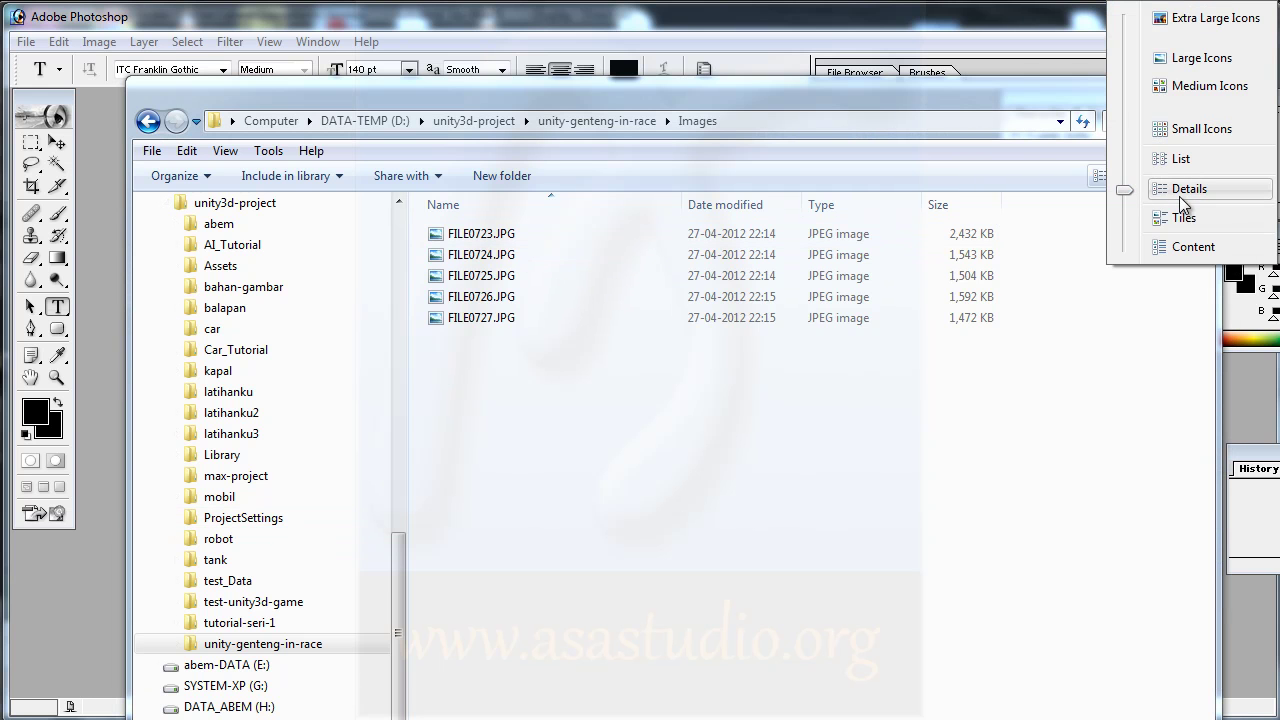
{"action": "left_click", "coordinate": [1190, 58]}
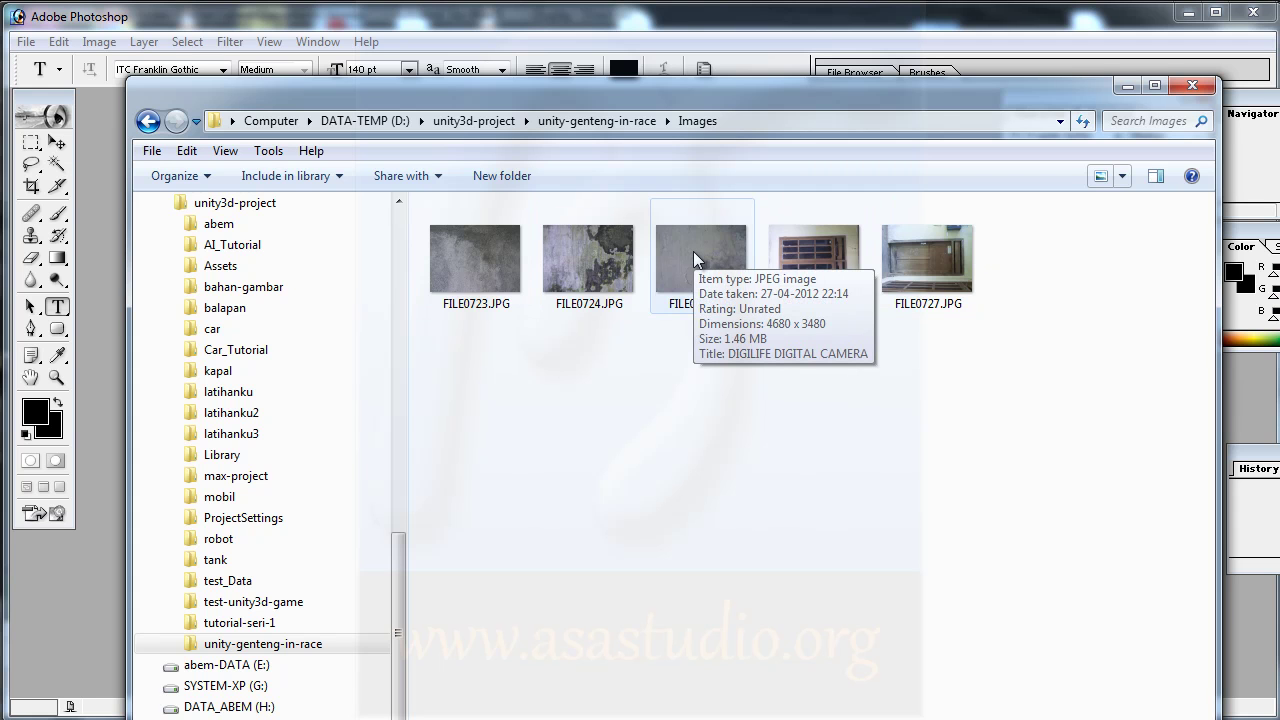
{"action": "mouse_move", "coordinate": [700, 260]}
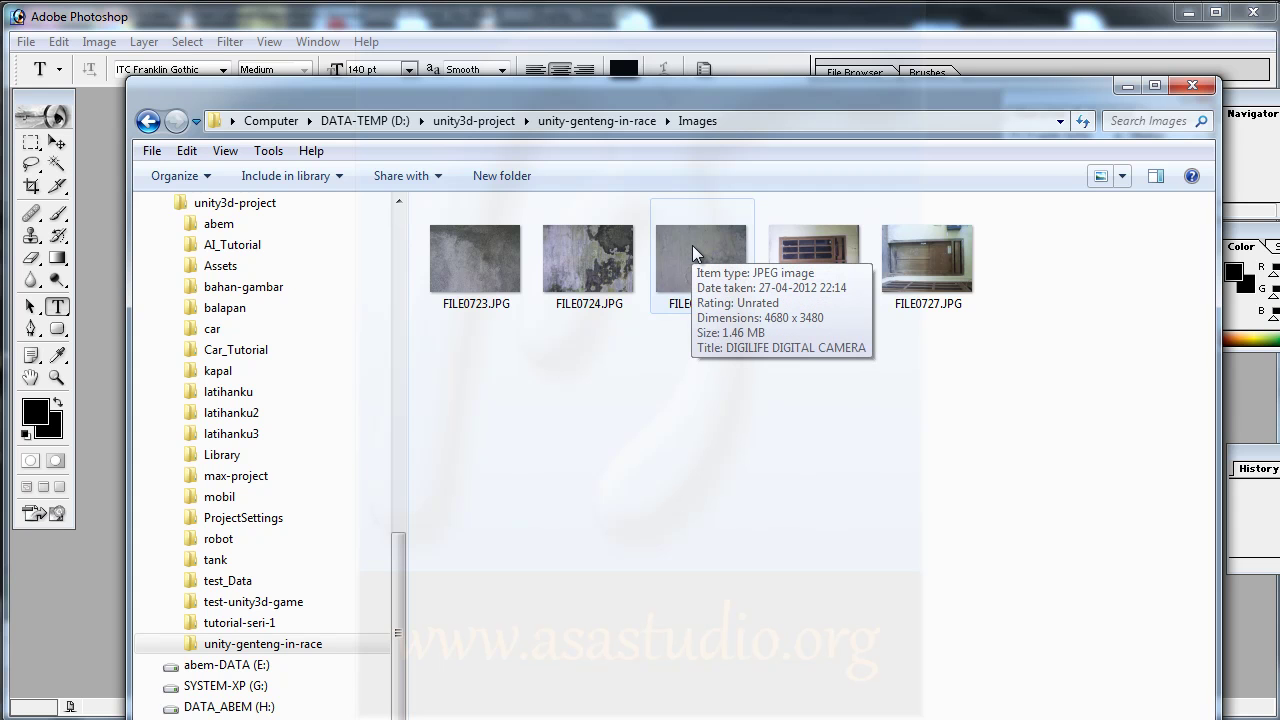
{"action": "left_click_drag", "start_coordinate": [692, 245], "coordinate": [105, 364]}
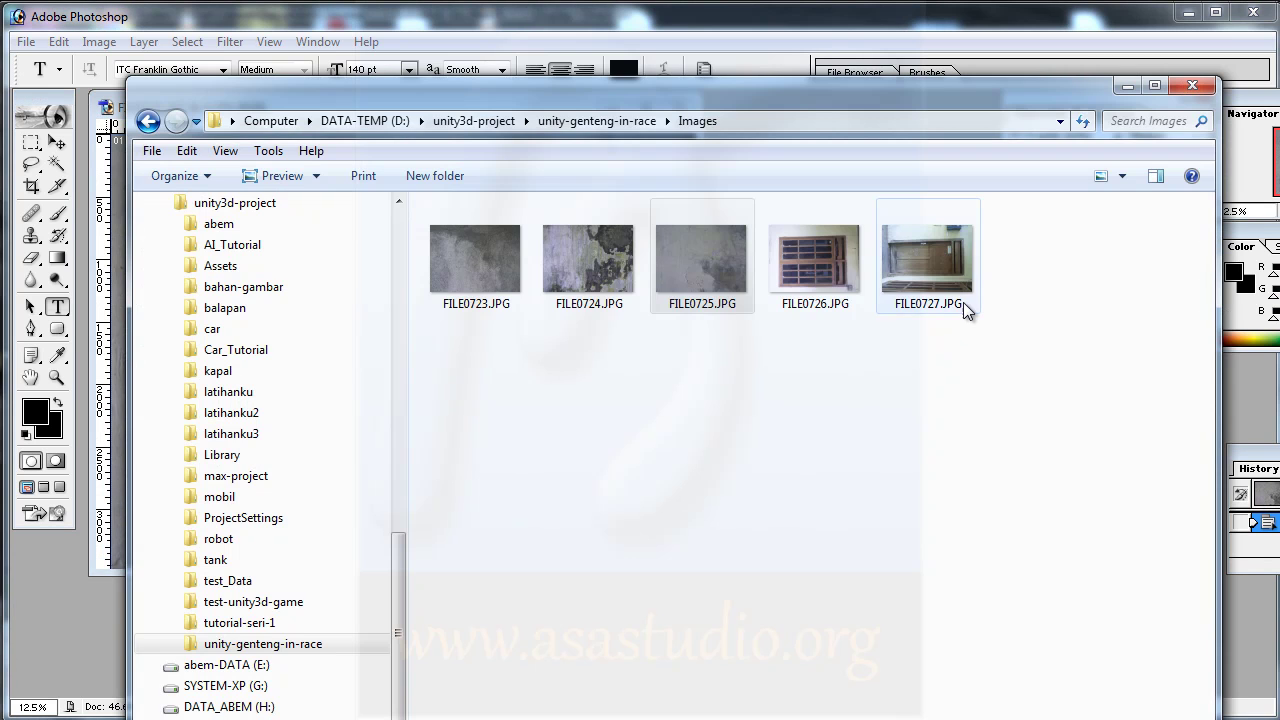
{"action": "left_click_drag", "start_coordinate": [1007, 258], "coordinate": [772, 370]}
Open the window and door photos in Photoshop, then bring the FILE0725 wall texture forward and enlarge it.
{"action": "left_click_drag", "start_coordinate": [828, 267], "coordinate": [62, 627]}
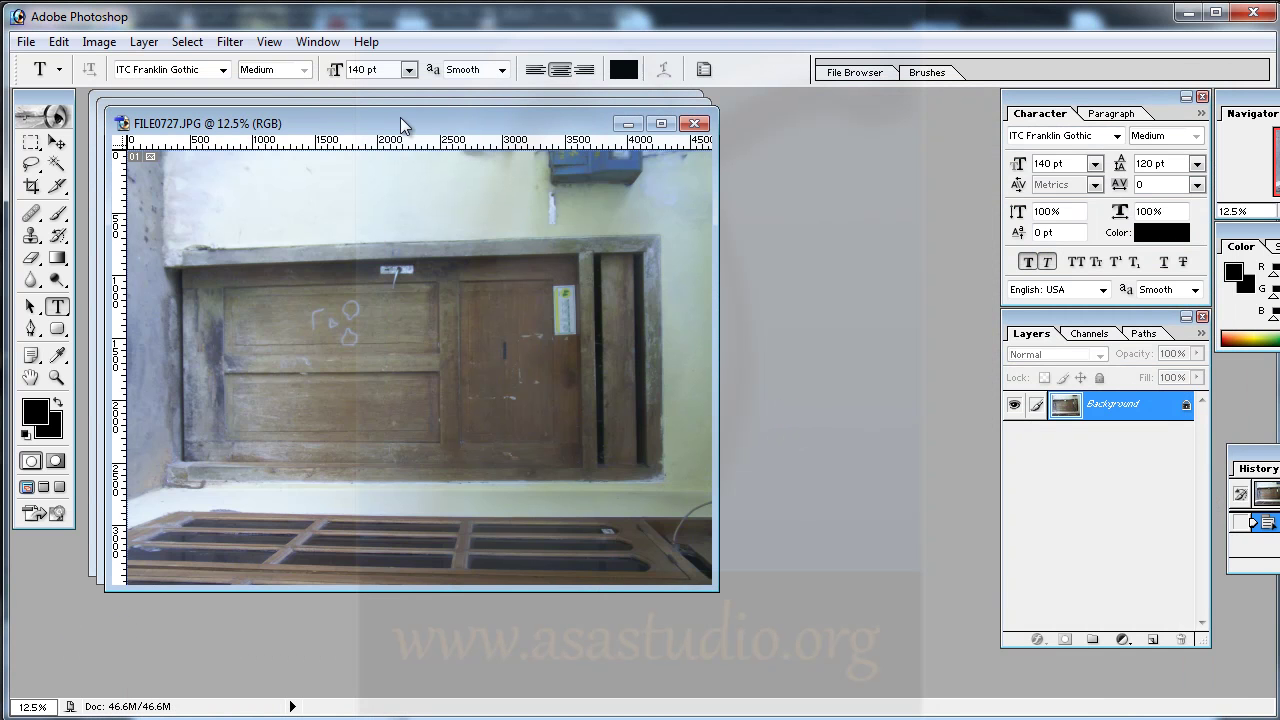
{"action": "left_click_drag", "start_coordinate": [400, 117], "coordinate": [722, 195]}
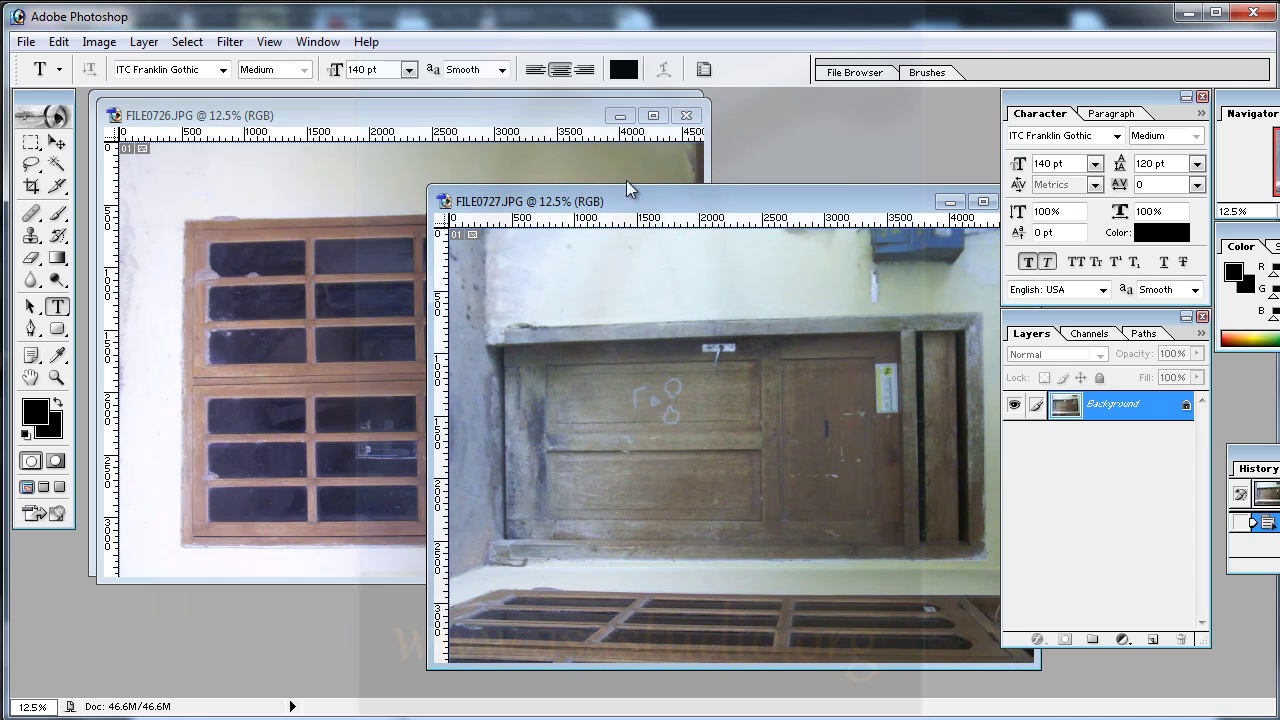
{"action": "left_click", "coordinate": [392, 112]}
{"action": "mouse_move", "coordinate": [407, 112]}
{"action": "left_mouse_down"}
{"action": "mouse_move", "coordinate": [712, 201]}
{"action": "mouse_move", "coordinate": [697, 214]}
{"action": "left_mouse_up"}
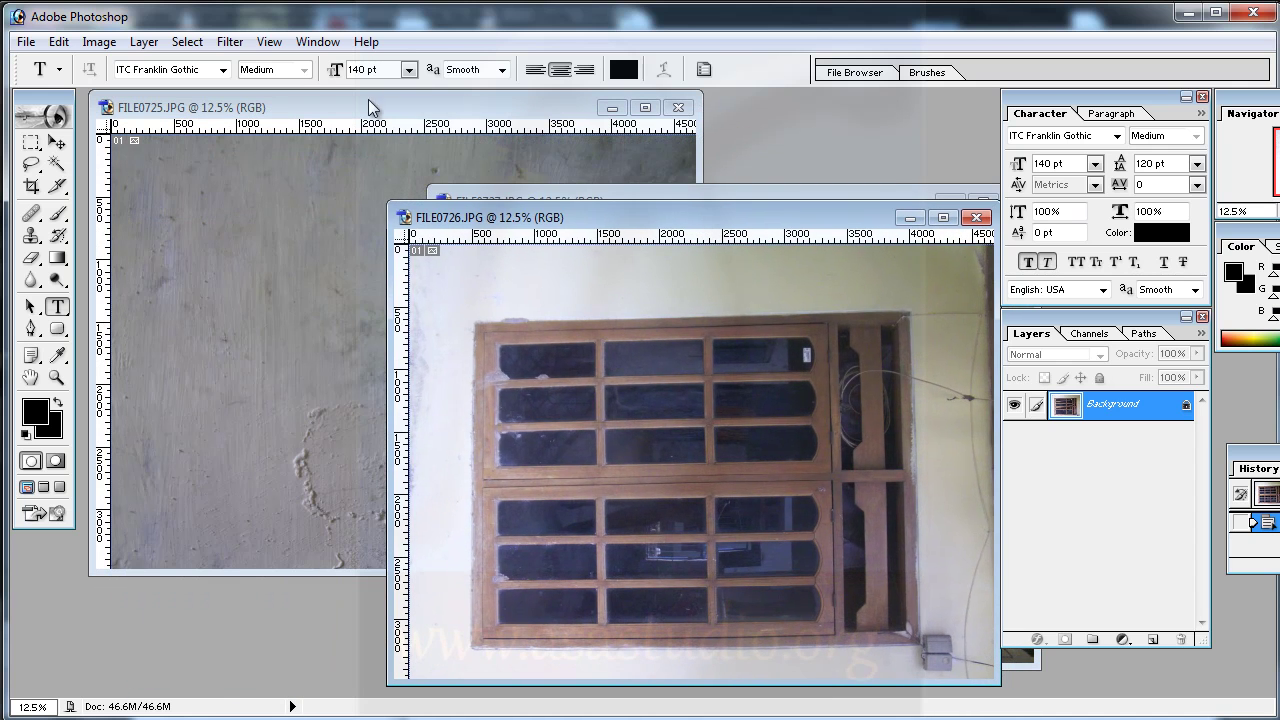
{"action": "left_click", "coordinate": [368, 100]}
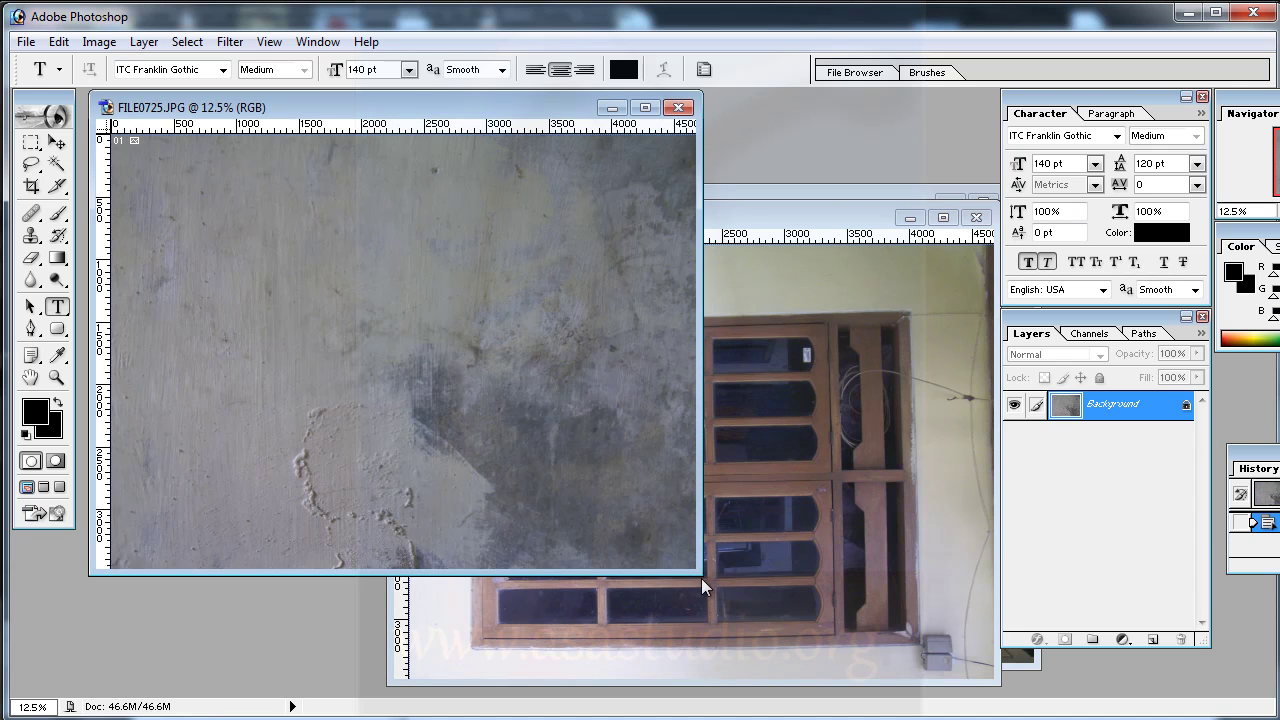
{"action": "left_click_drag", "start_coordinate": [701, 576], "coordinate": [753, 600]}
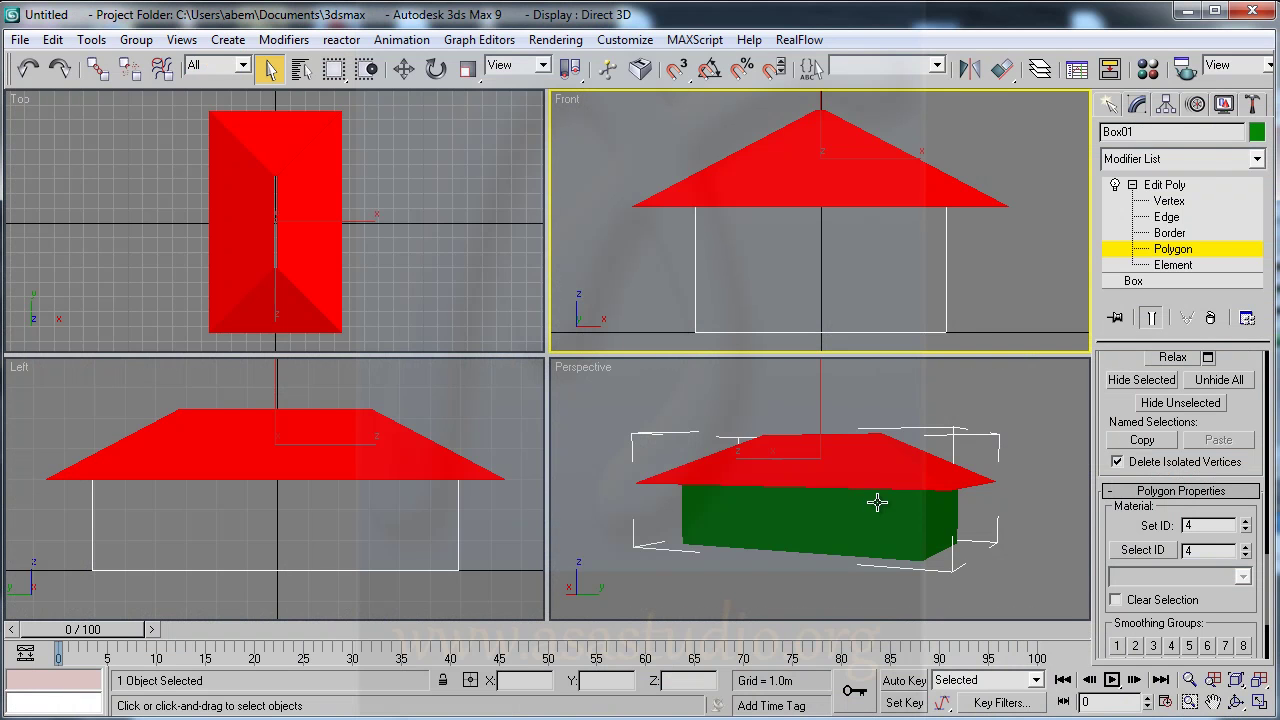
Orbit the Perspective viewport with Arc Rotate to view the house model's side.
{"action": "left_click", "coordinate": [1237, 703]}
{"action": "left_click_drag", "start_coordinate": [869, 514], "coordinate": [1040, 517]}
{"action": "right_click", "coordinate": [858, 537]}
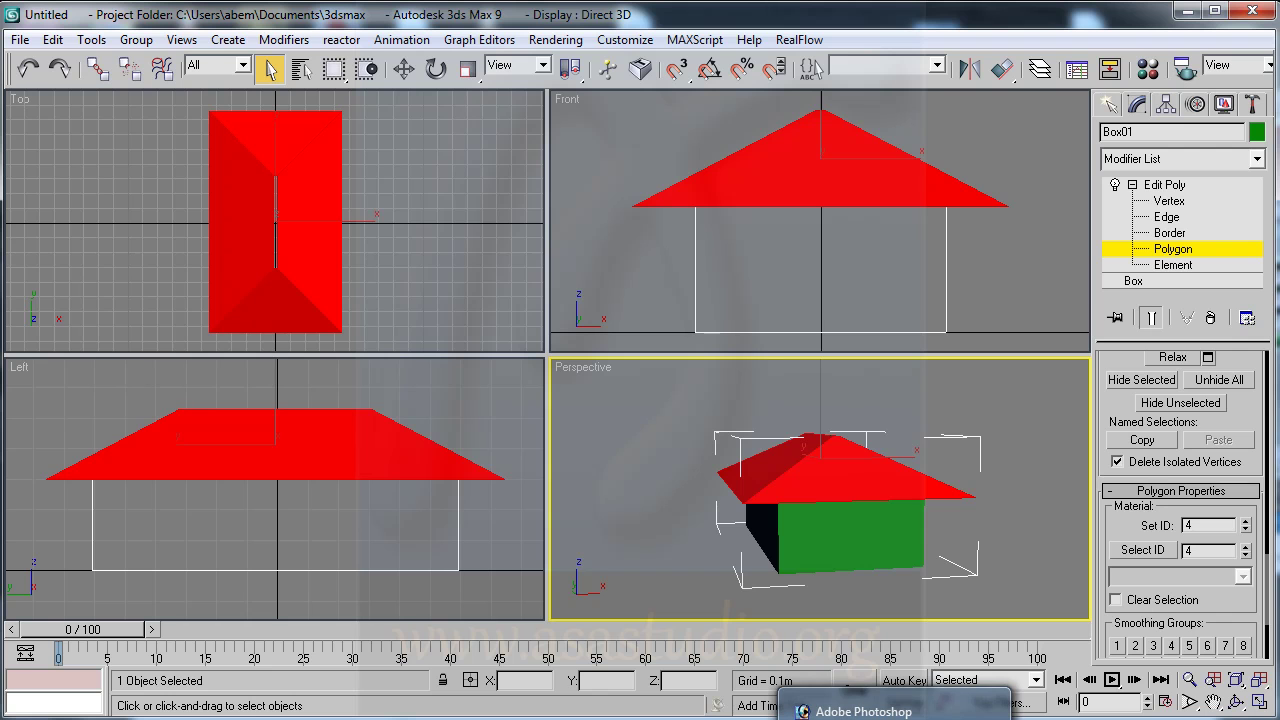
Create a transparent 600 × 300 pixel document named FrontHouse, then bring FILE0725 forward.
{"action": "left_click", "coordinate": [863, 711]}
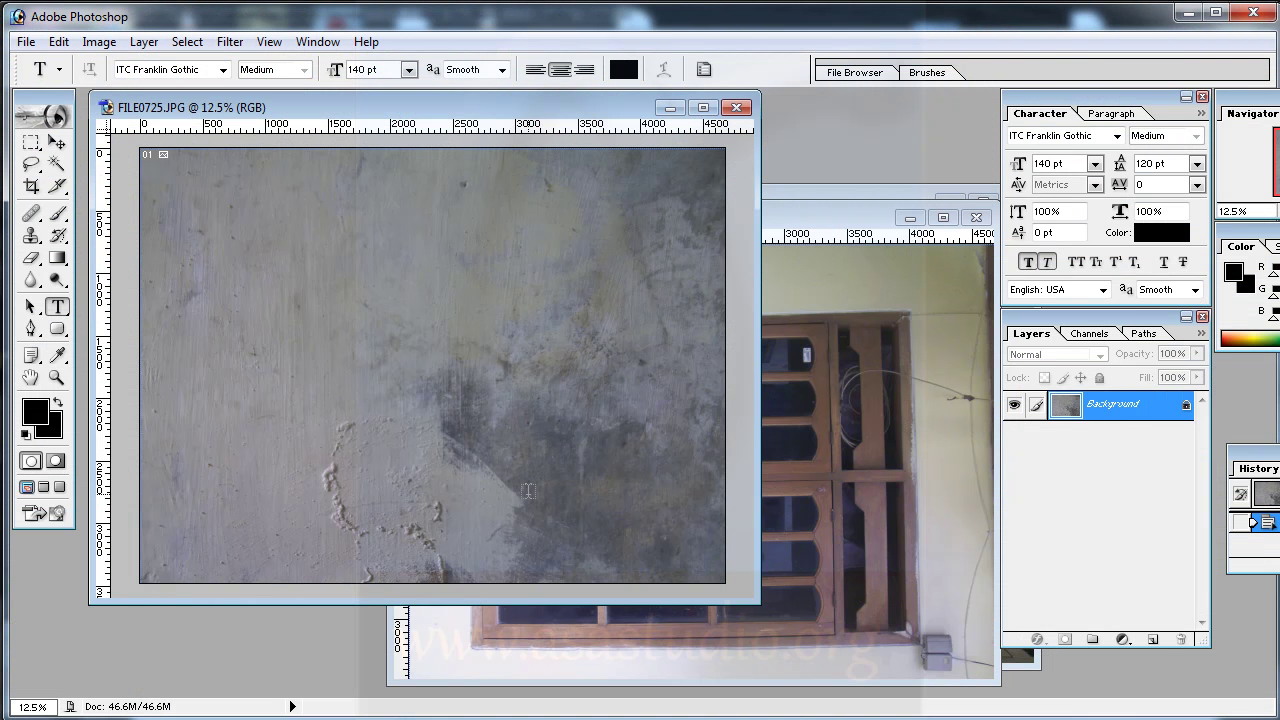
{"action": "left_click", "coordinate": [26, 41]}
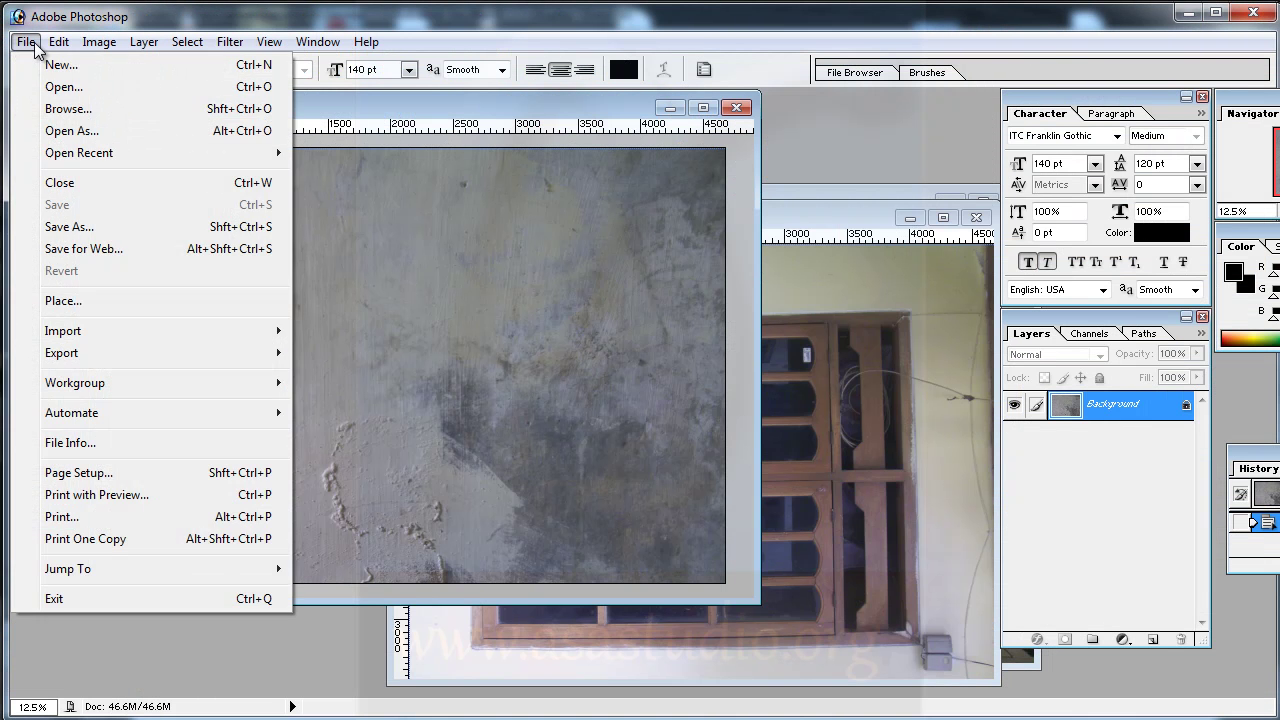
{"action": "left_click", "coordinate": [58, 66]}
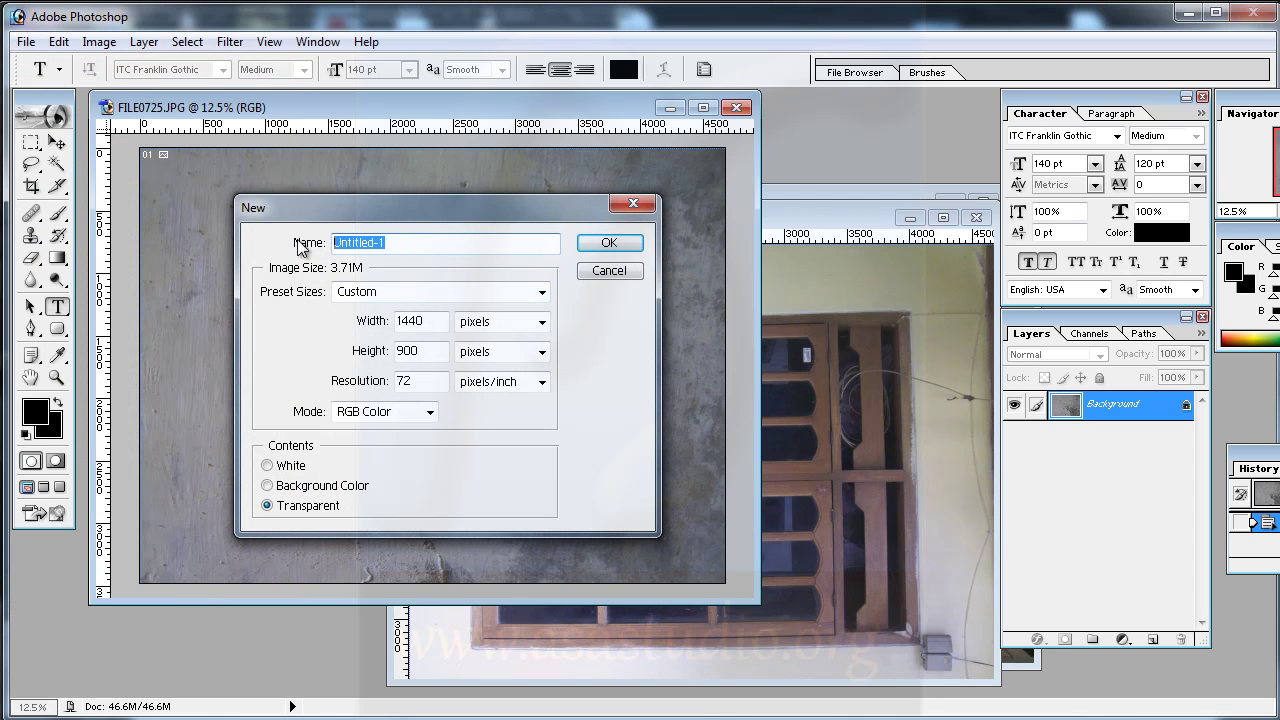
{"action": "type", "text": "fontHouse"}
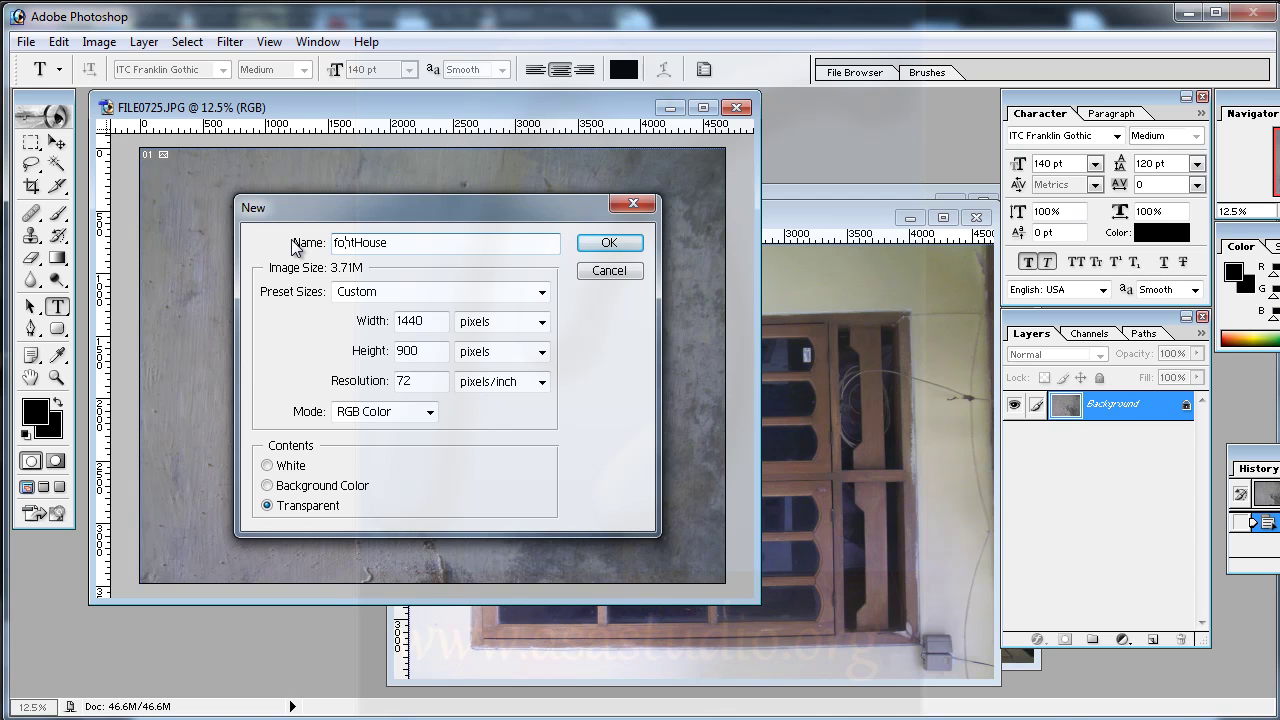
{"action": "key", "text": "Left"}
{"action": "type", "text": "F"}
{"action": "left_click_drag", "start_coordinate": [432, 320], "coordinate": [317, 323]}
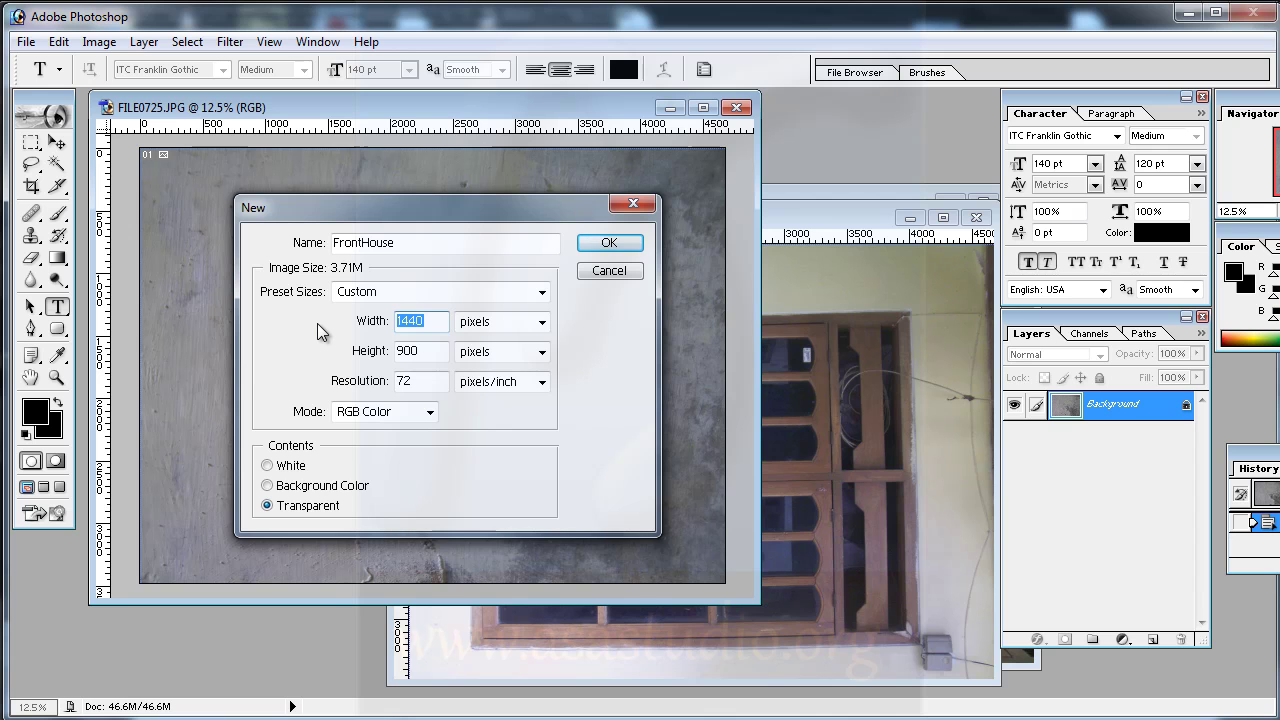
{"action": "type", "text": "600"}
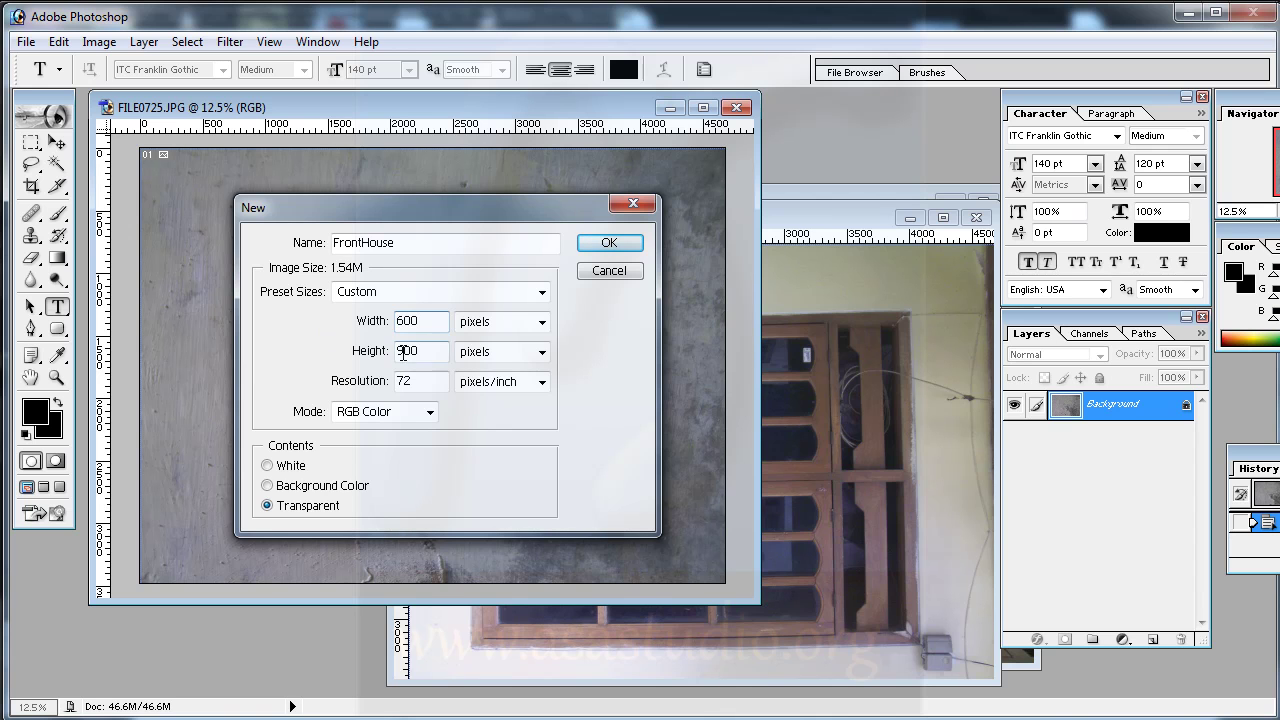
{"action": "double_click", "coordinate": [410, 350]}
{"action": "type", "text": "30"}
{"action": "left_click", "coordinate": [625, 246]}
{"action": "left_click_drag", "start_coordinate": [435, 128], "coordinate": [505, 106]}
{"action": "left_click", "coordinate": [155, 107]}
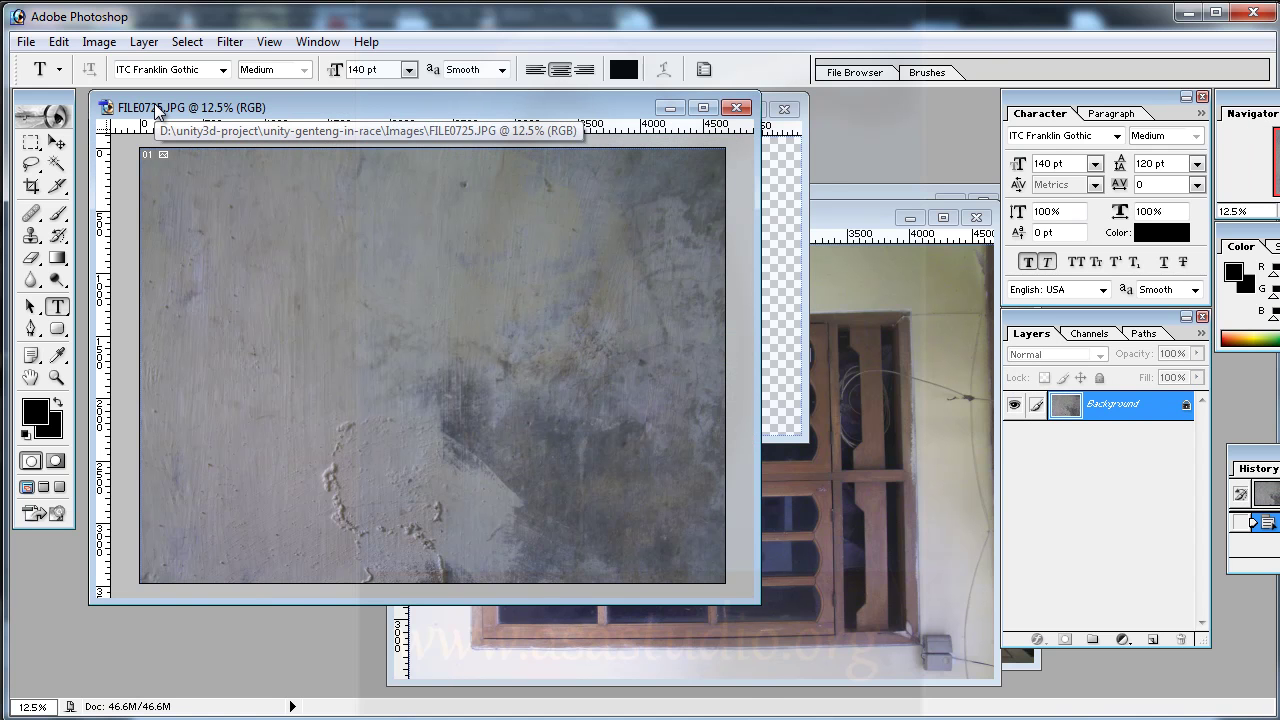
Move-drag the FILE0725 concrete wall texture into FrontHouse, deleting the stray empty text layer.
{"action": "left_click_drag", "start_coordinate": [155, 107], "coordinate": [145, 257]}
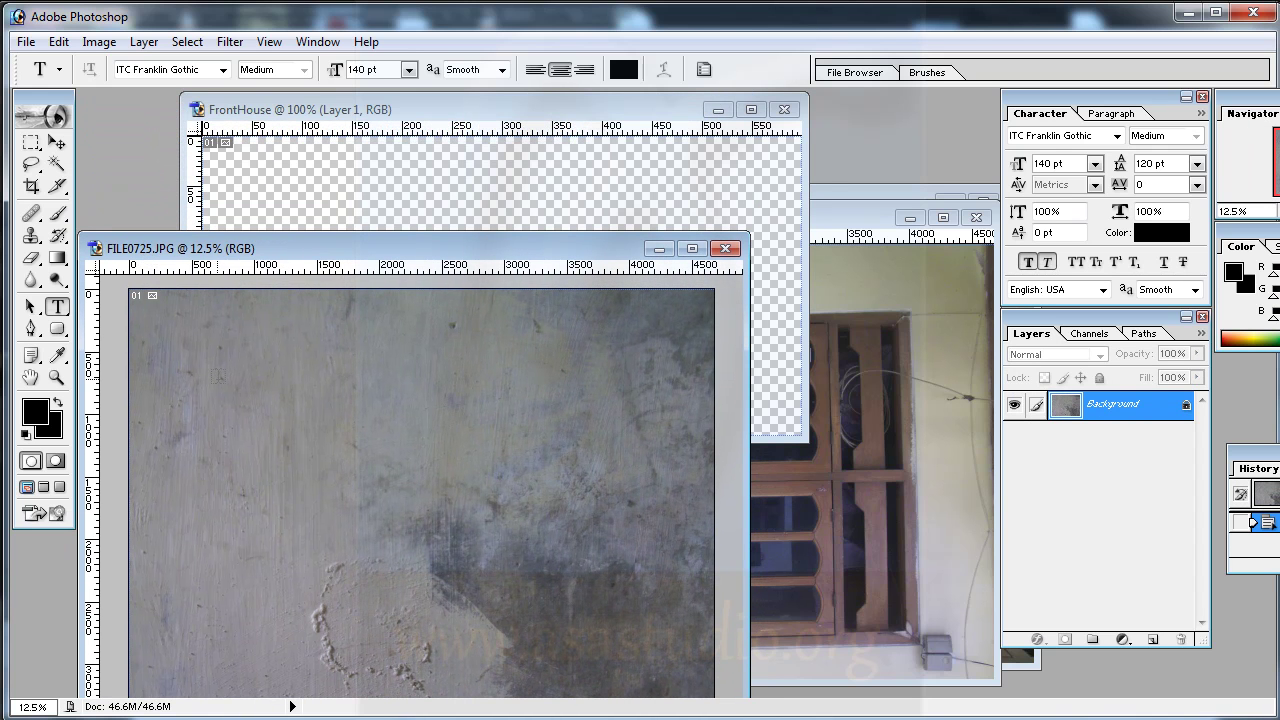
{"action": "left_click", "coordinate": [216, 376]}
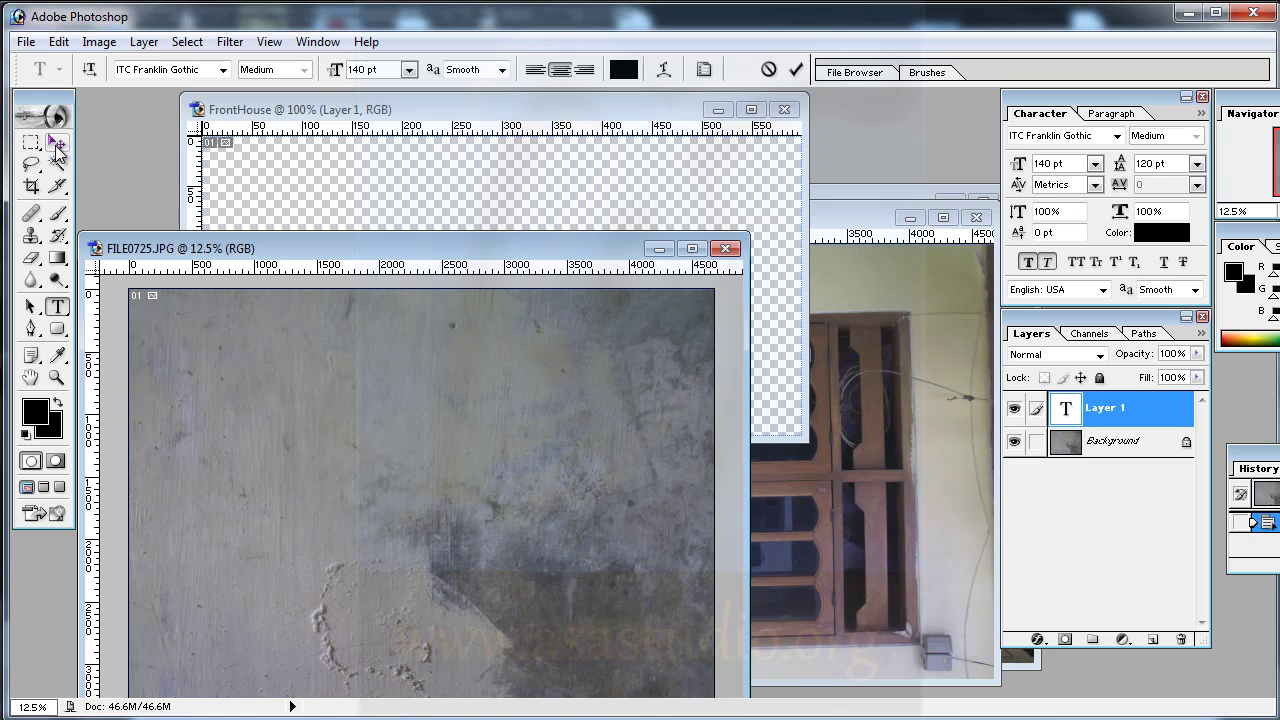
{"action": "left_click", "coordinate": [56, 142]}
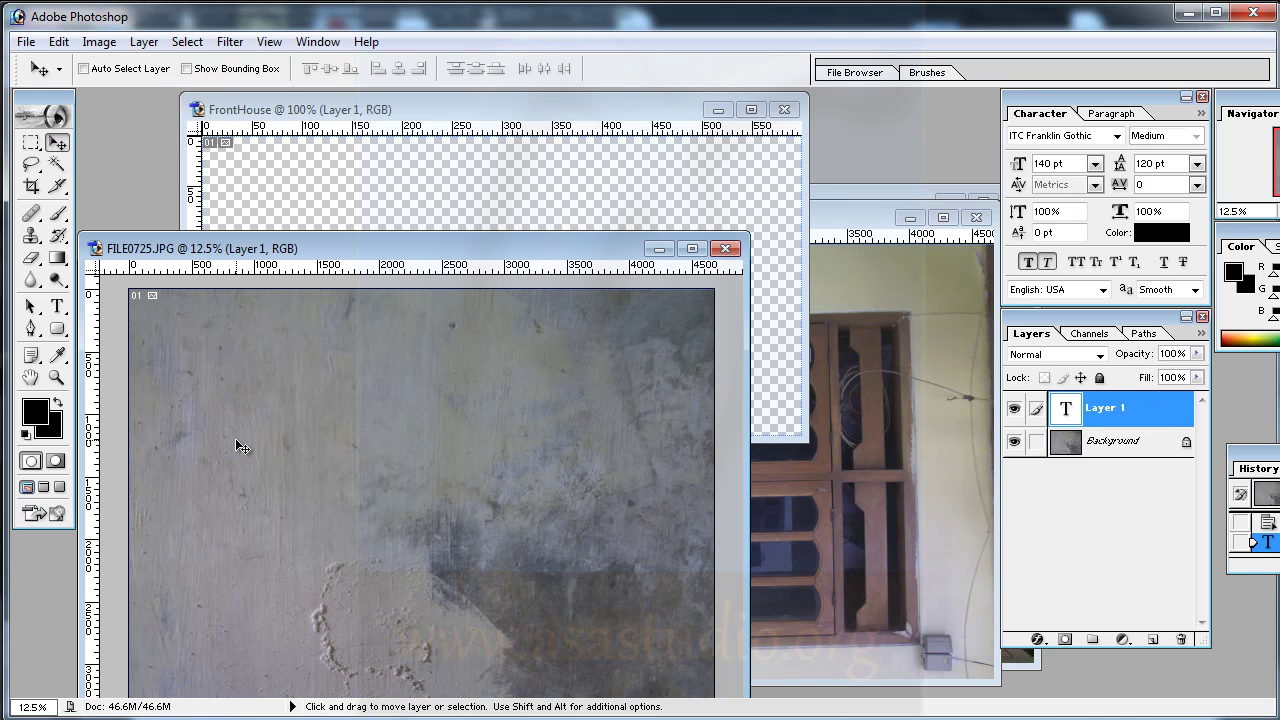
{"action": "left_click_drag", "start_coordinate": [235, 438], "coordinate": [323, 220]}
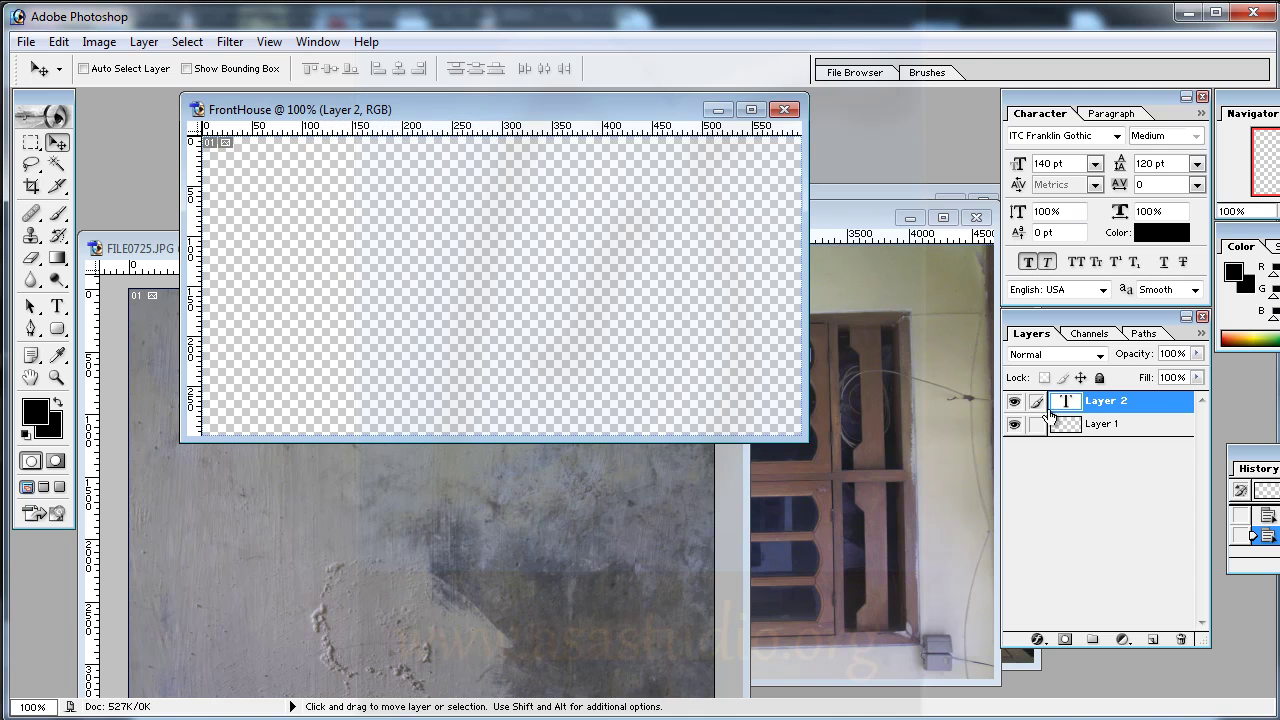
{"action": "left_click", "coordinate": [144, 252]}
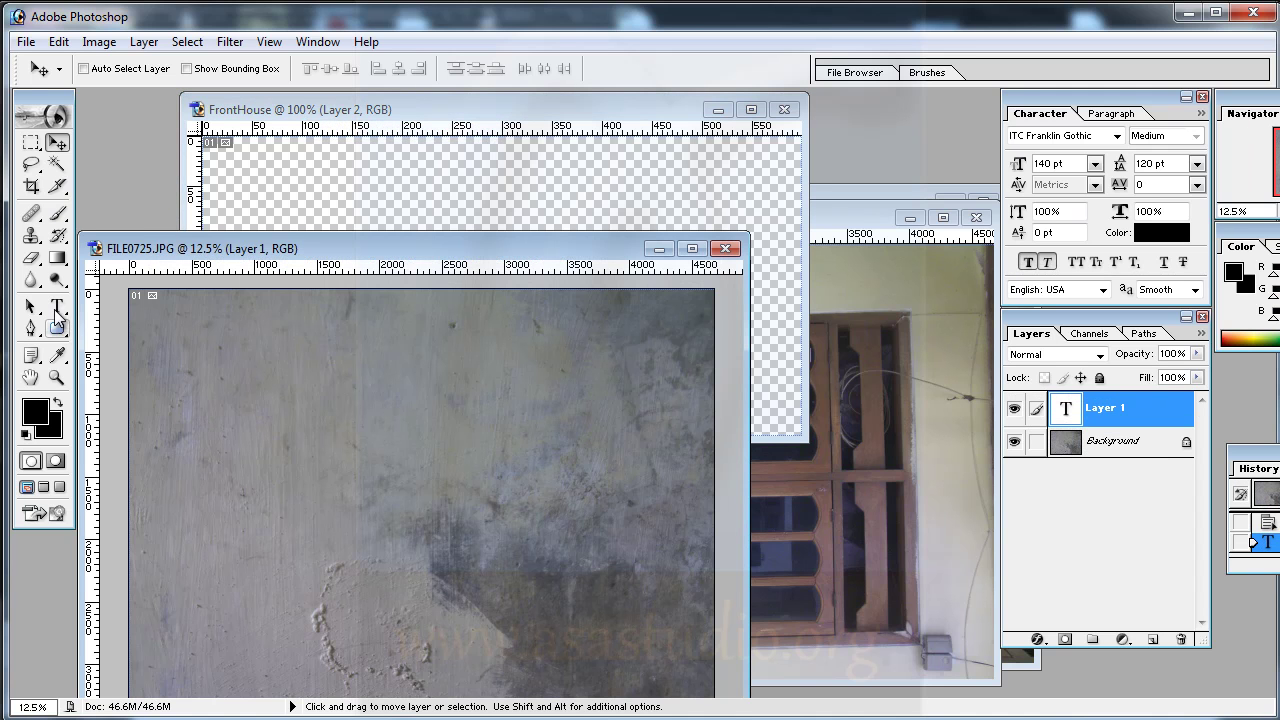
{"action": "left_click_drag", "start_coordinate": [1068, 414], "coordinate": [1186, 641]}
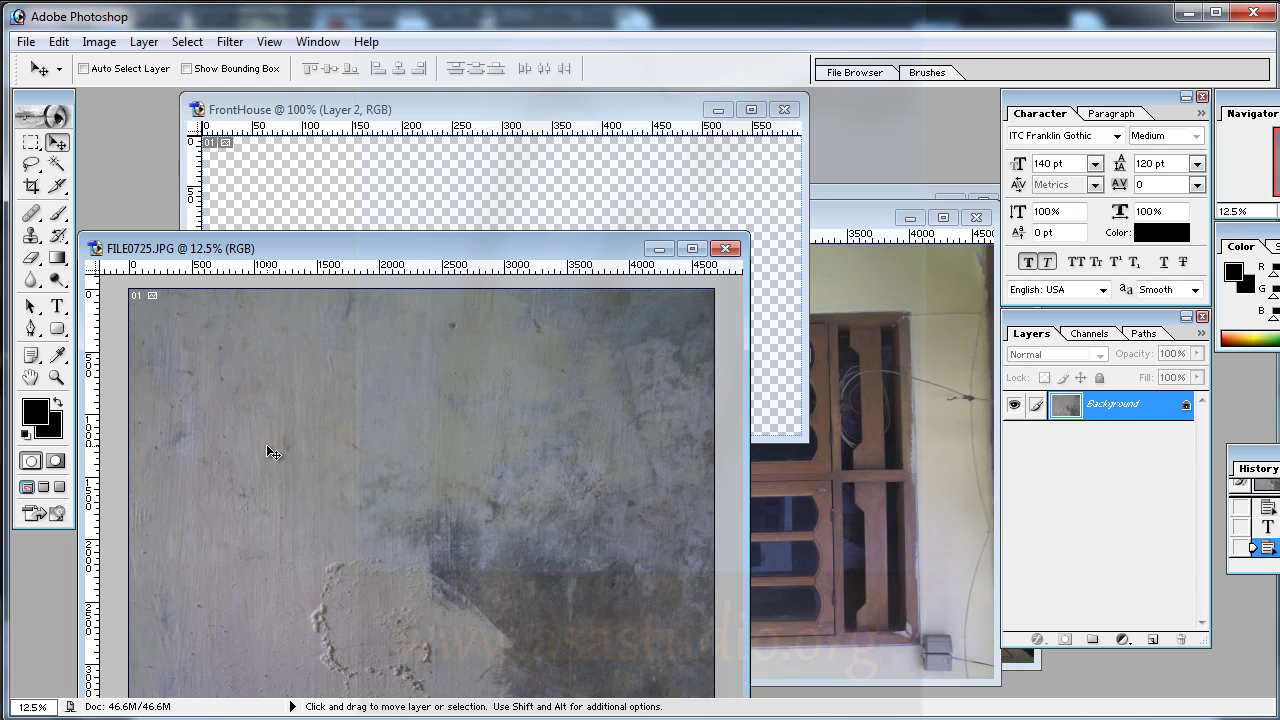
{"action": "left_click_drag", "start_coordinate": [272, 452], "coordinate": [330, 189]}
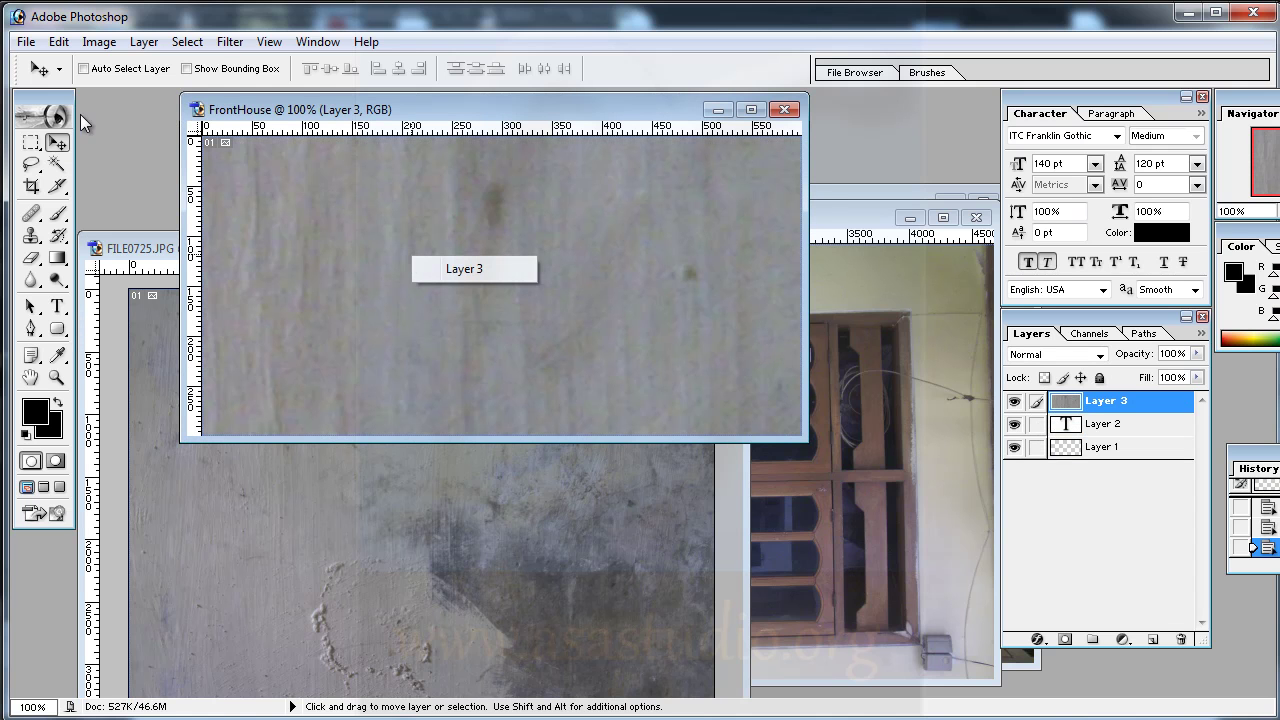
Start Free Transform on the wall layer and zoom out to see its full extent.
{"action": "left_click", "coordinate": [33, 146]}
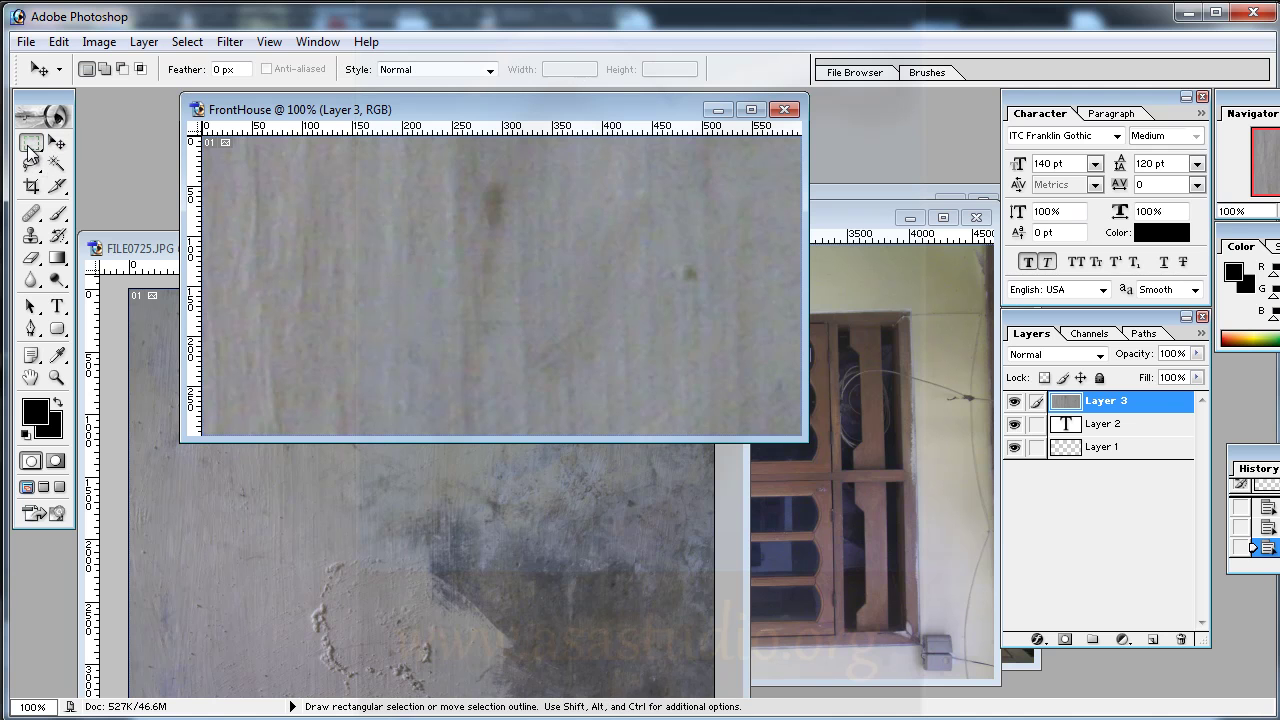
{"action": "right_click", "coordinate": [337, 243]}
{"action": "left_click", "coordinate": [421, 389]}
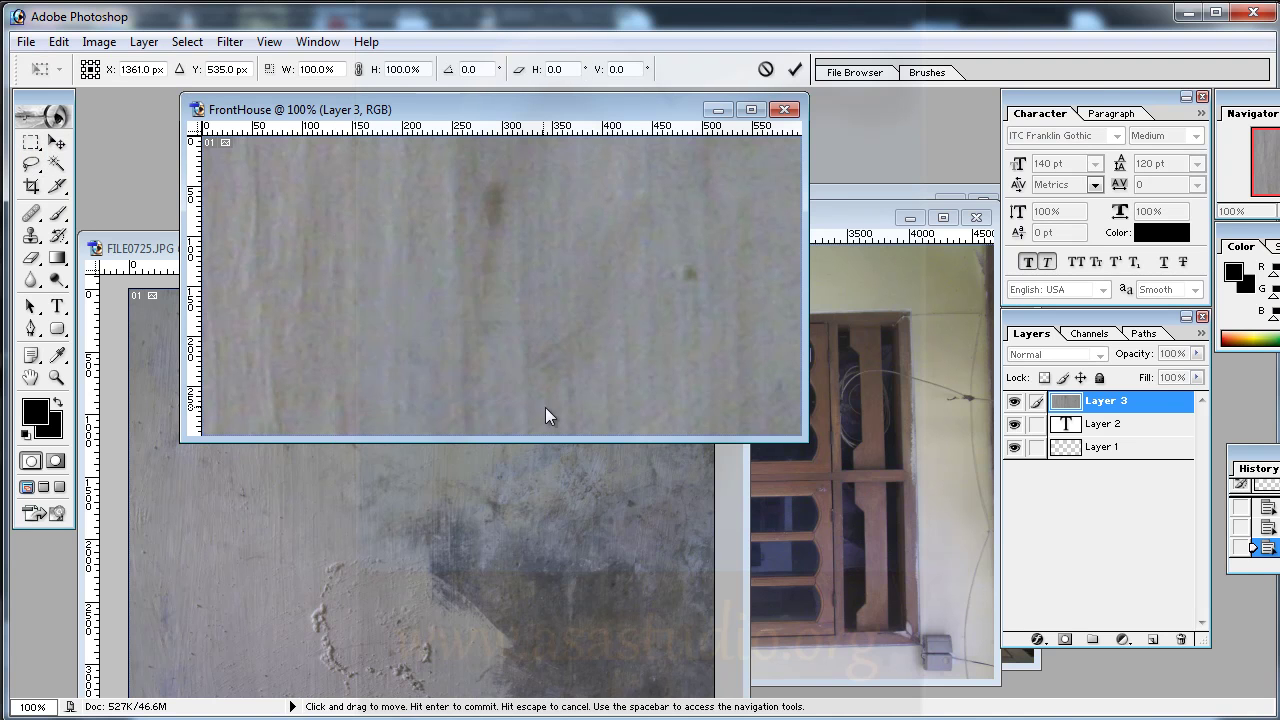
{"action": "left_click_drag", "start_coordinate": [796, 436], "coordinate": [929, 673]}
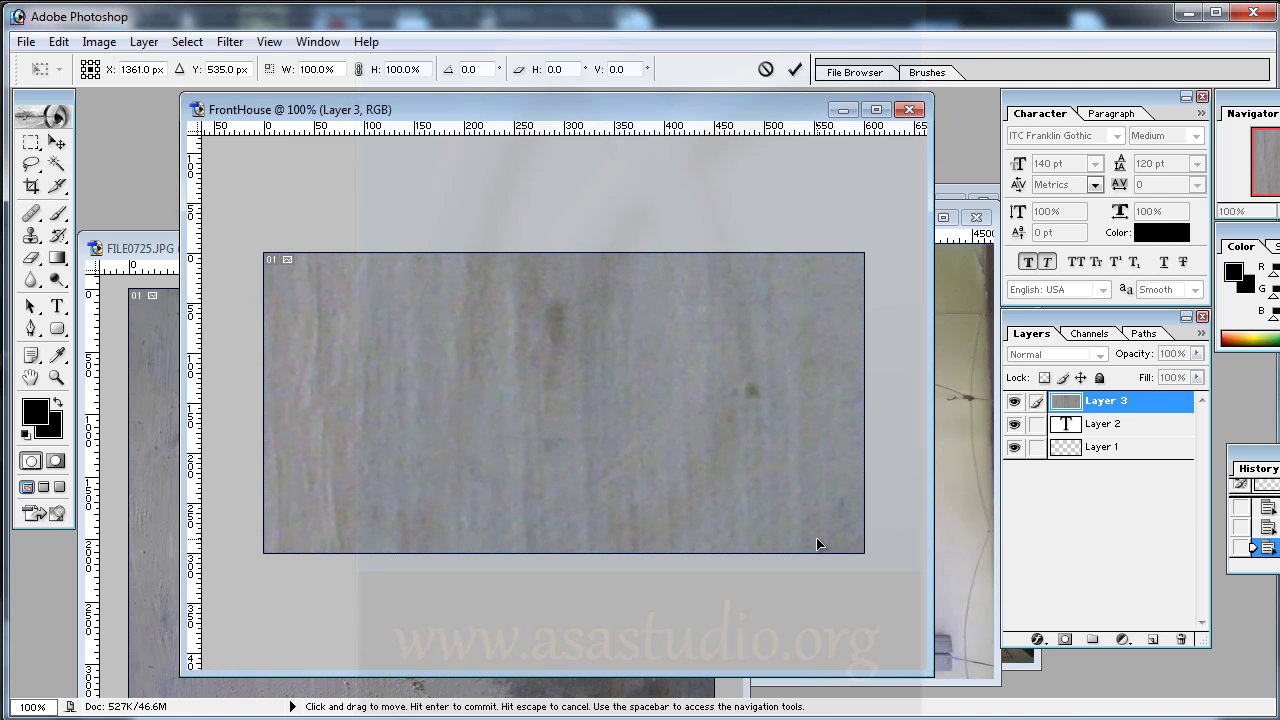
{"action": "key", "text": "ctrl+minus"}
{"action": "key", "text": "ctrl+minus"}
{"action": "key", "text": "ctrl+minus"}
{"action": "key", "text": "ctrl+minus"}
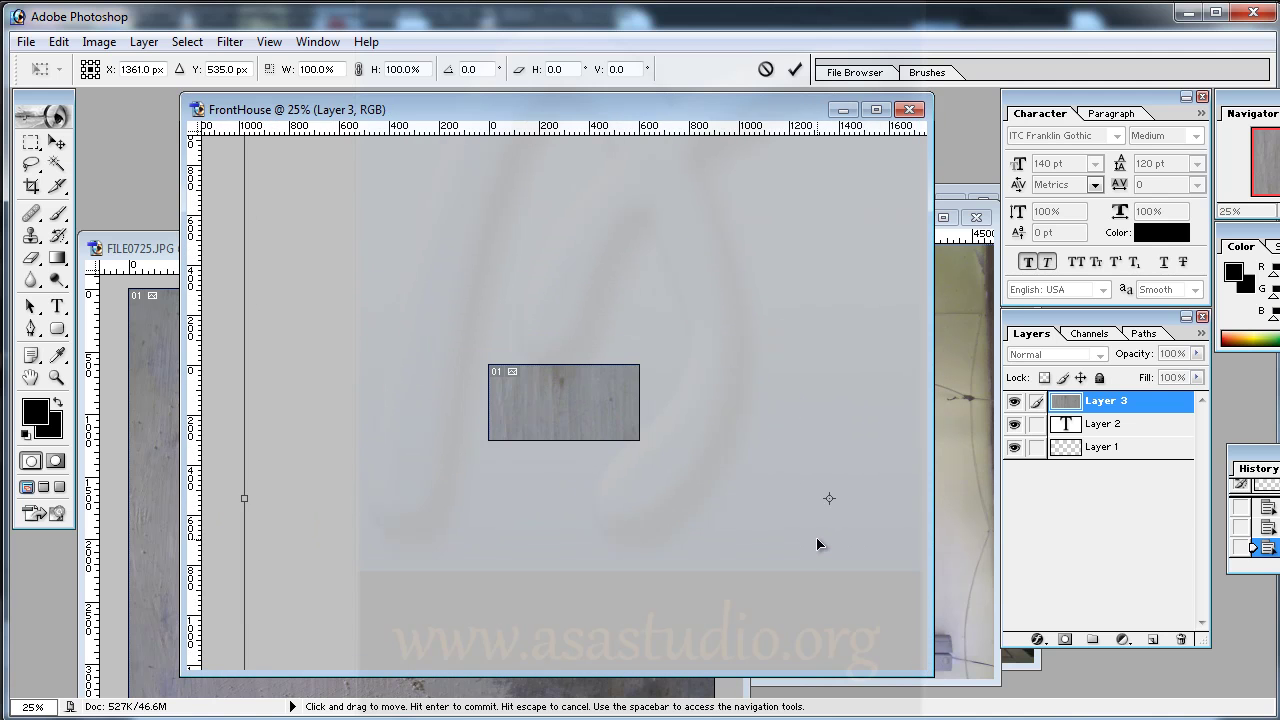
{"action": "key", "text": "ctrl+minus"}
Scale the wall texture down to 19.7% to fit the canvas, apply it, and zoom in.
{"action": "left_click_drag", "start_coordinate": [350, 177], "coordinate": [769, 594]}
{"action": "mouse_move", "coordinate": [897, 600]}
{"action": "left_mouse_down"}
{"action": "mouse_move", "coordinate": [453, 260]}
{"action": "mouse_move", "coordinate": [460, 303]}
{"action": "left_mouse_up"}
{"action": "left_click_drag", "start_coordinate": [377, 227], "coordinate": [518, 366], "text": "shift"}
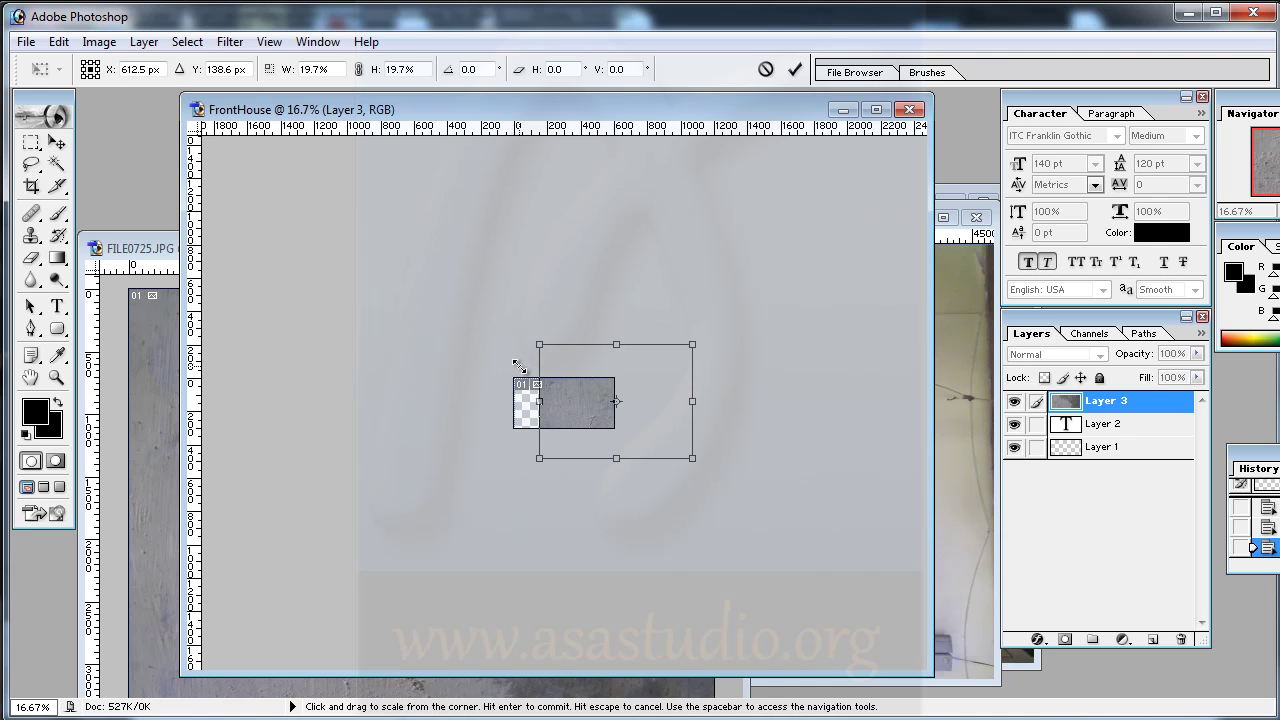
{"action": "left_click_drag", "start_coordinate": [674, 389], "coordinate": [640, 415]}
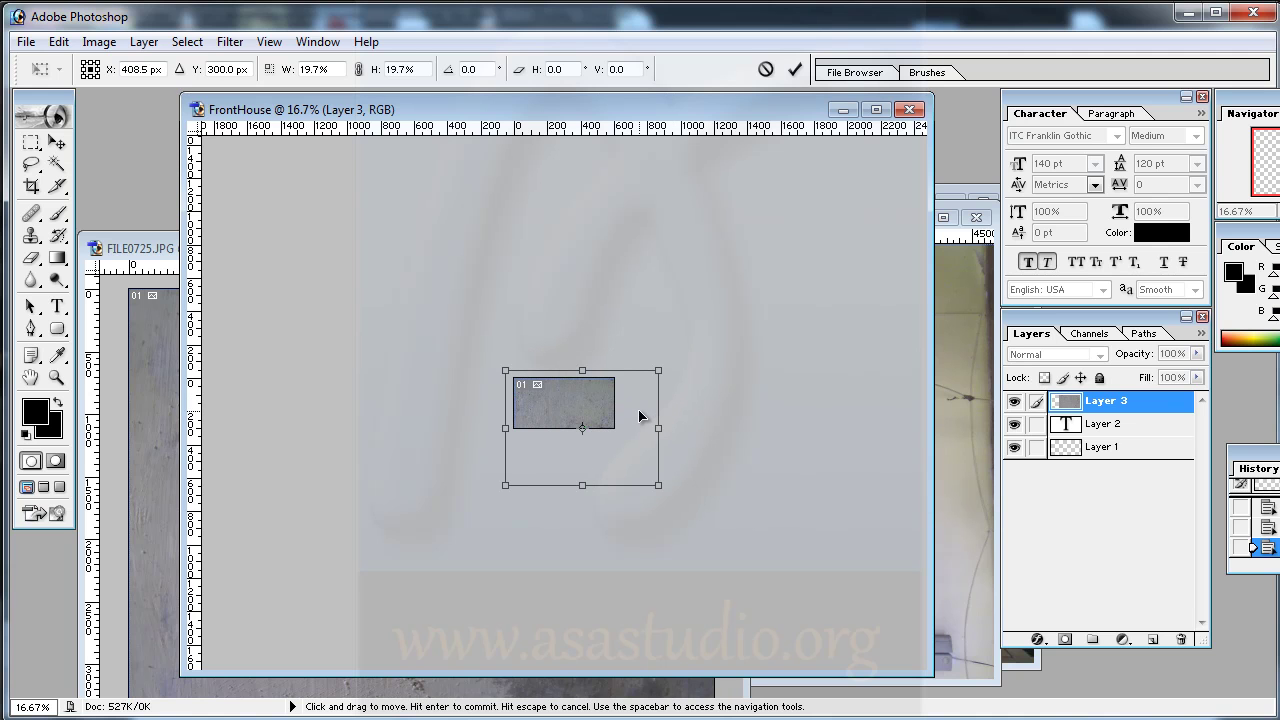
{"action": "double_click", "coordinate": [572, 402]}
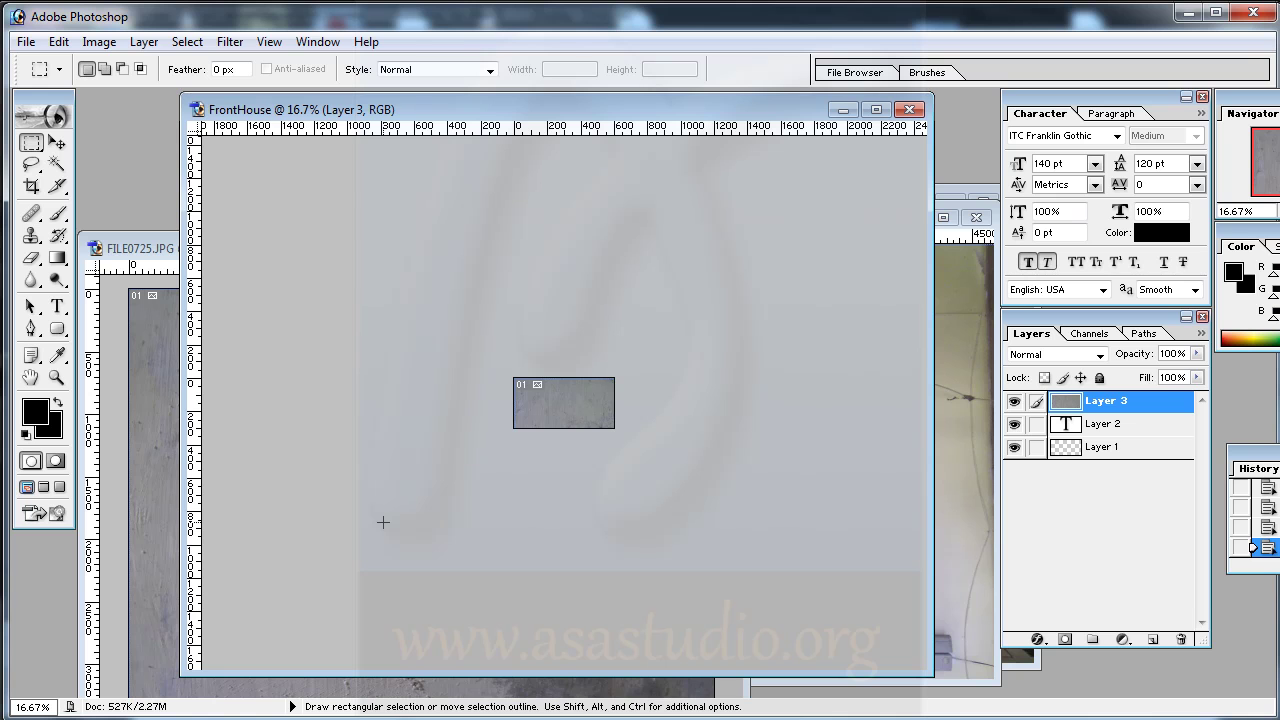
{"action": "key", "text": "ctrl"}
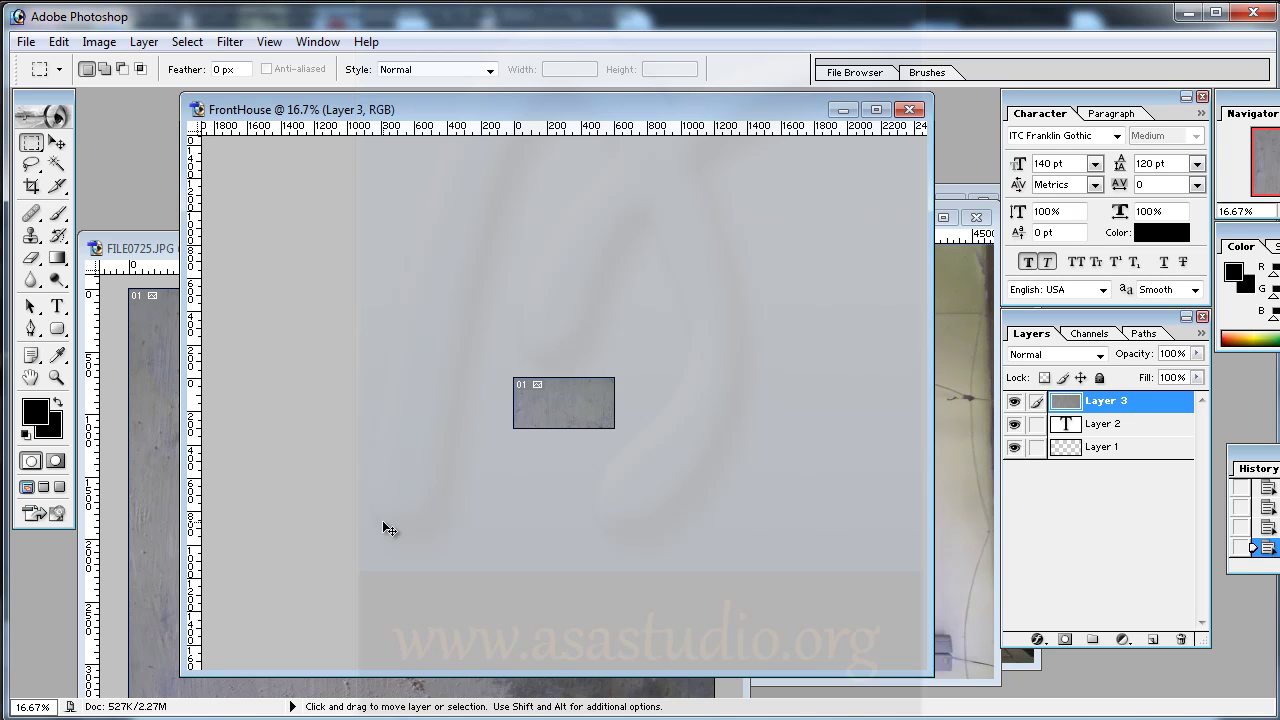
{"action": "key", "text": "ctrl+plus"}
{"action": "key", "text": "ctrl+plus"}
{"action": "key", "text": "ctrl+plus"}
{"action": "key", "text": "ctrl+plus"}
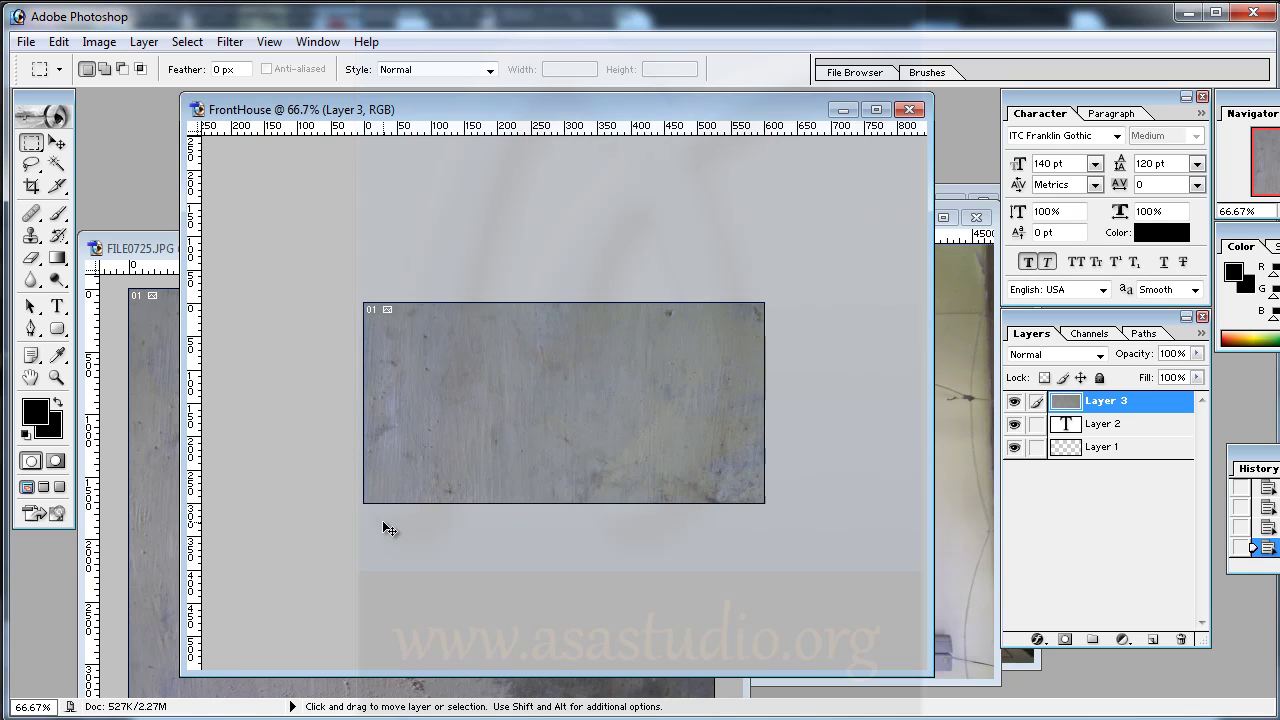
{"action": "key", "text": "ctrl+plus"}
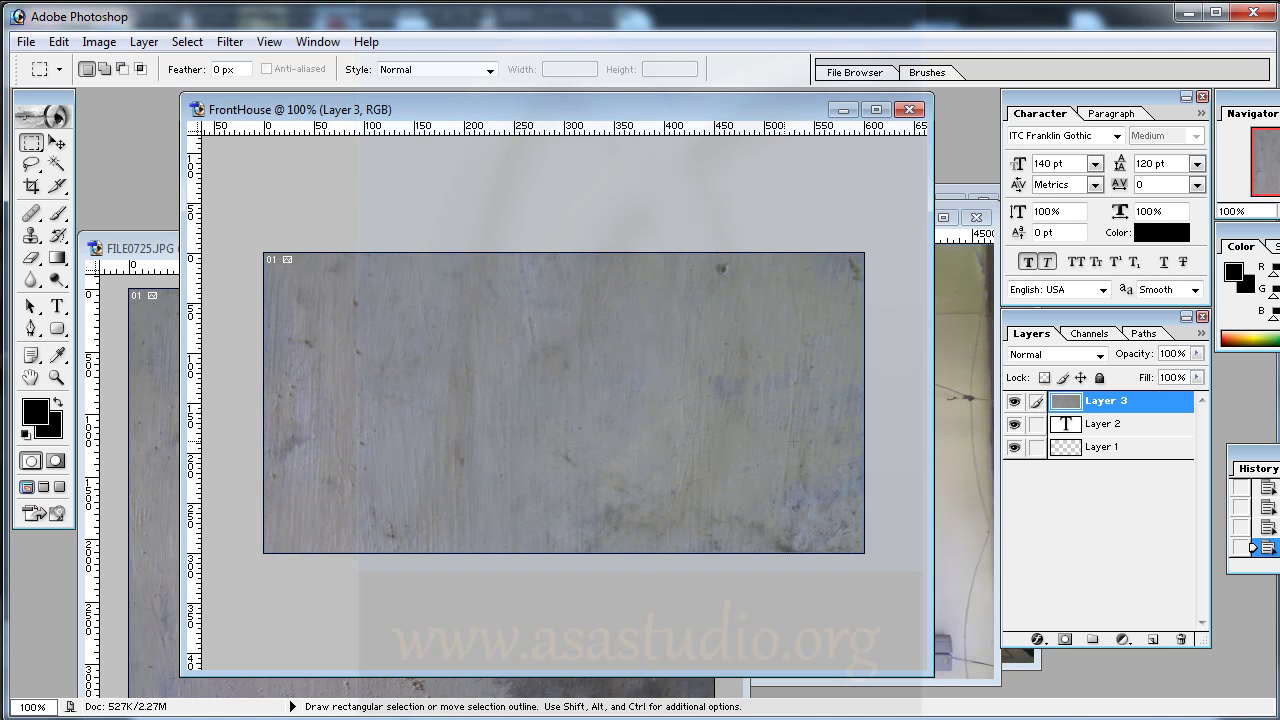
Rotate the FILE0726 window photo 90° CW then 180°, and marquee the whole window.
{"action": "left_click", "coordinate": [960, 495]}
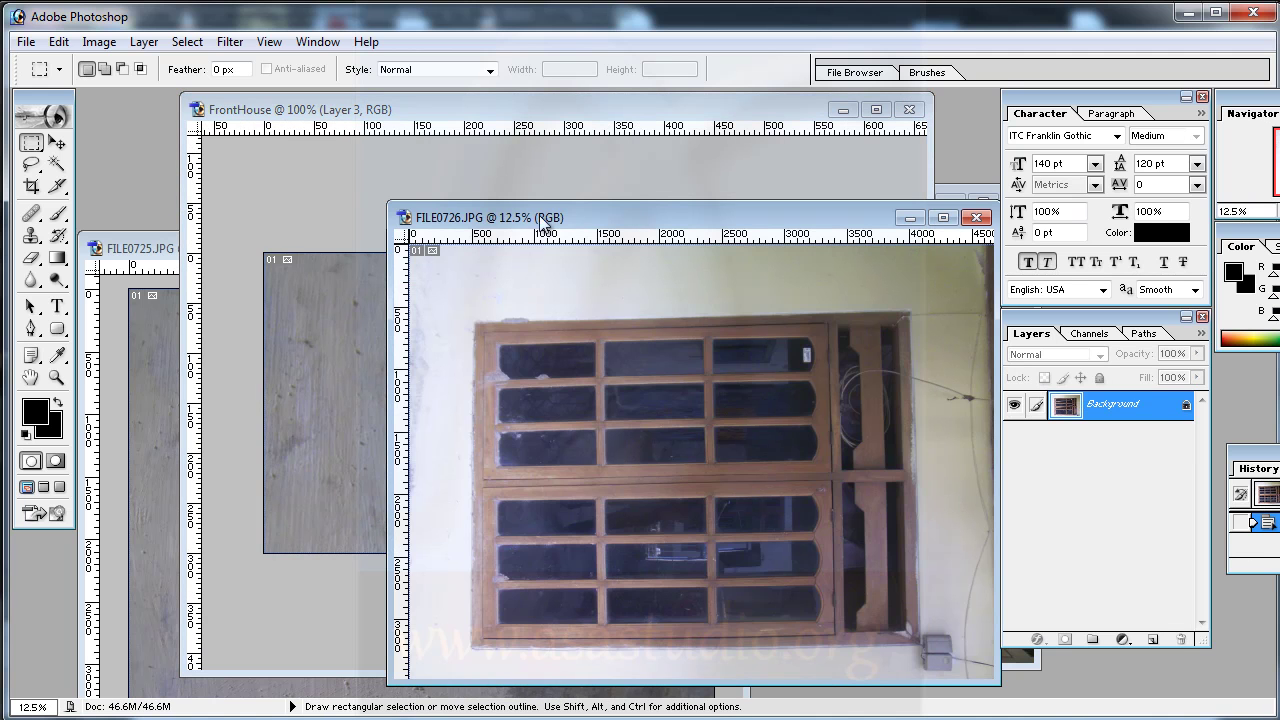
{"action": "left_click_drag", "start_coordinate": [539, 220], "coordinate": [265, 202]}
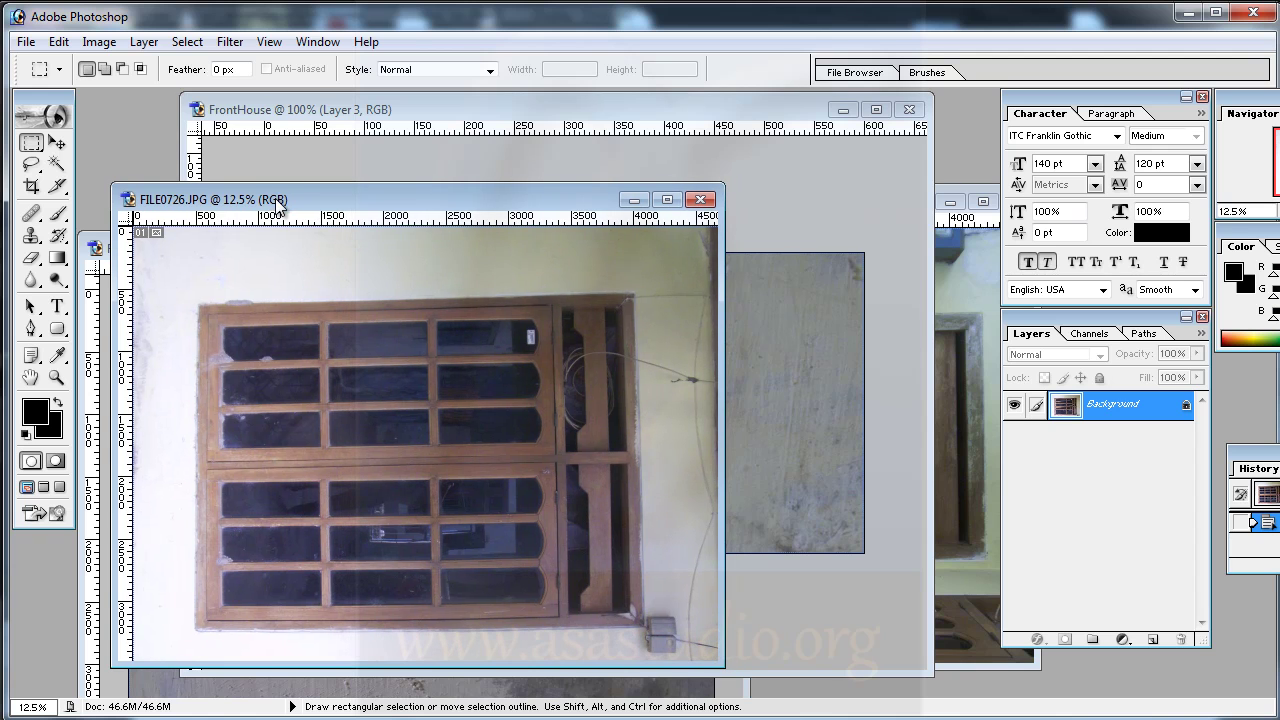
{"action": "left_click", "coordinate": [104, 40]}
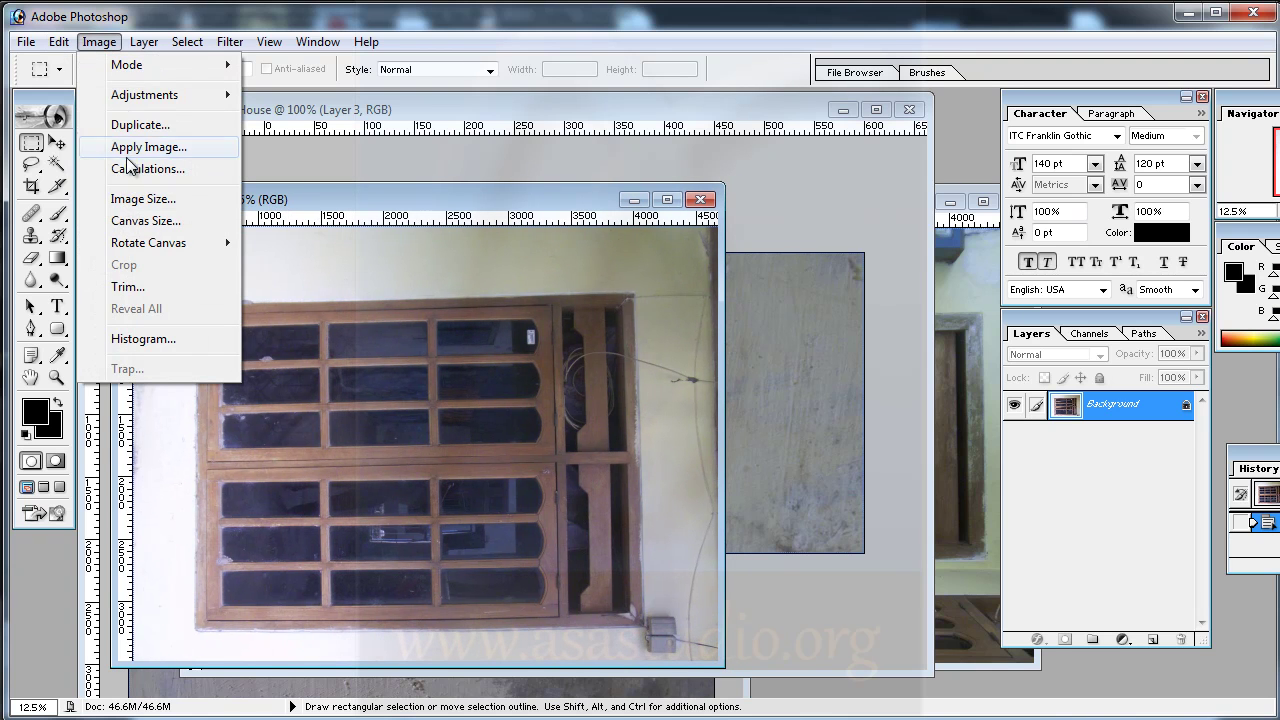
{"action": "left_click", "coordinate": [389, 199]}
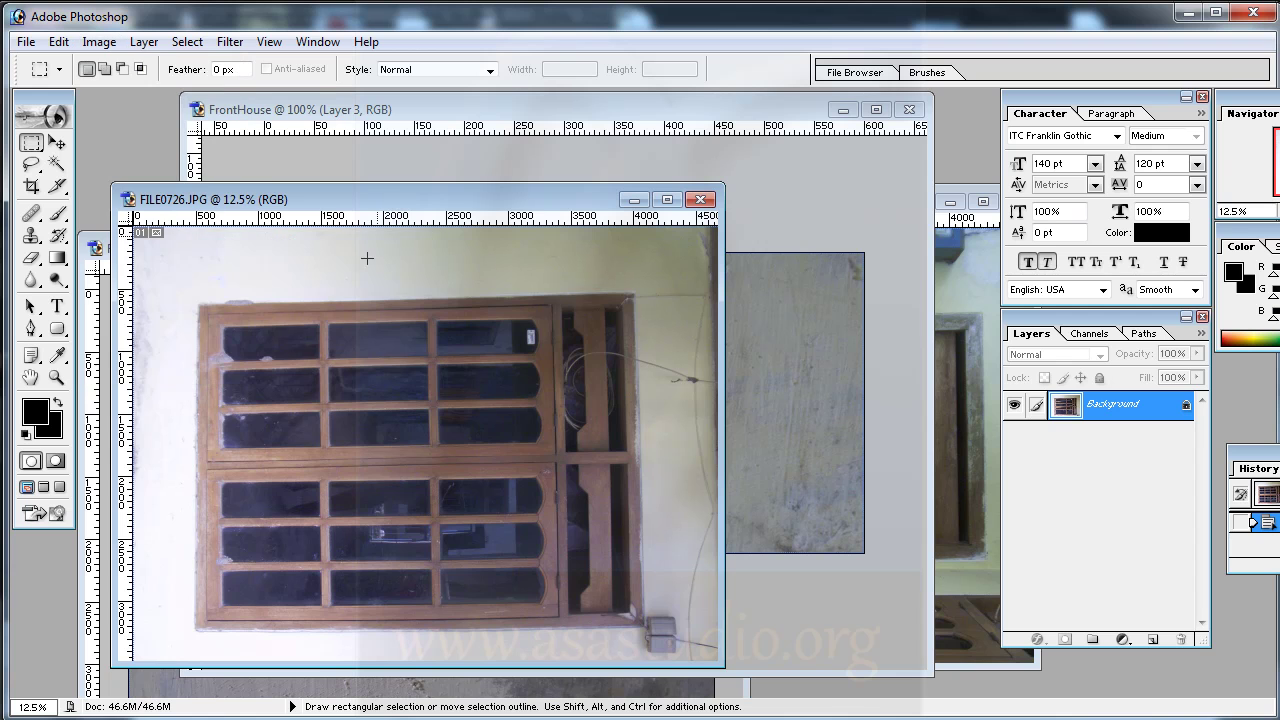
{"action": "left_click", "coordinate": [99, 41]}
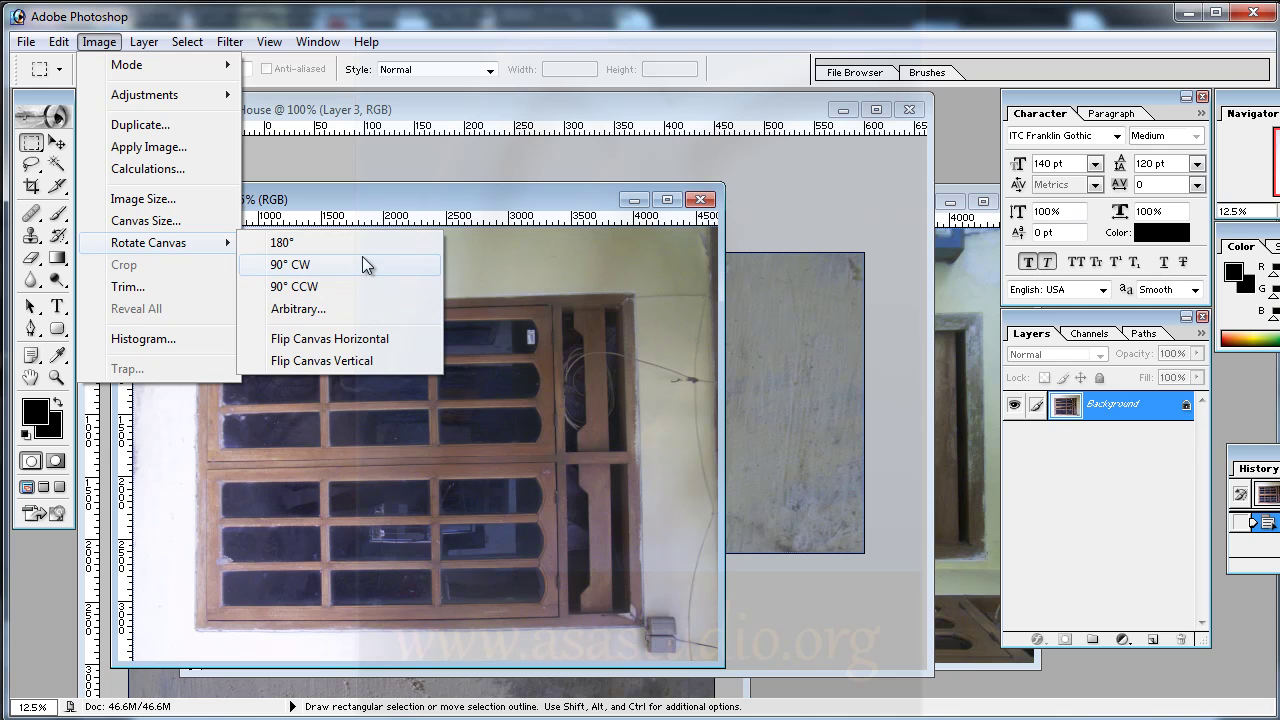
{"action": "left_click", "coordinate": [363, 264]}
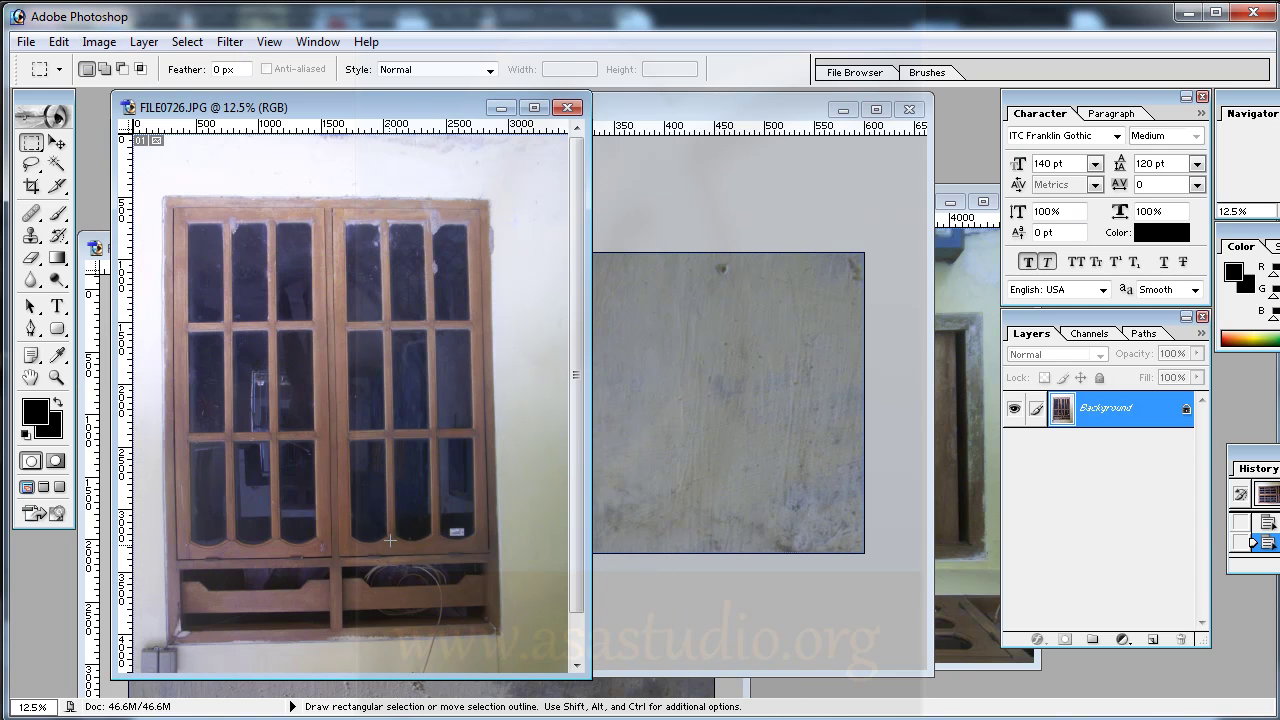
{"action": "left_click", "coordinate": [99, 42]}
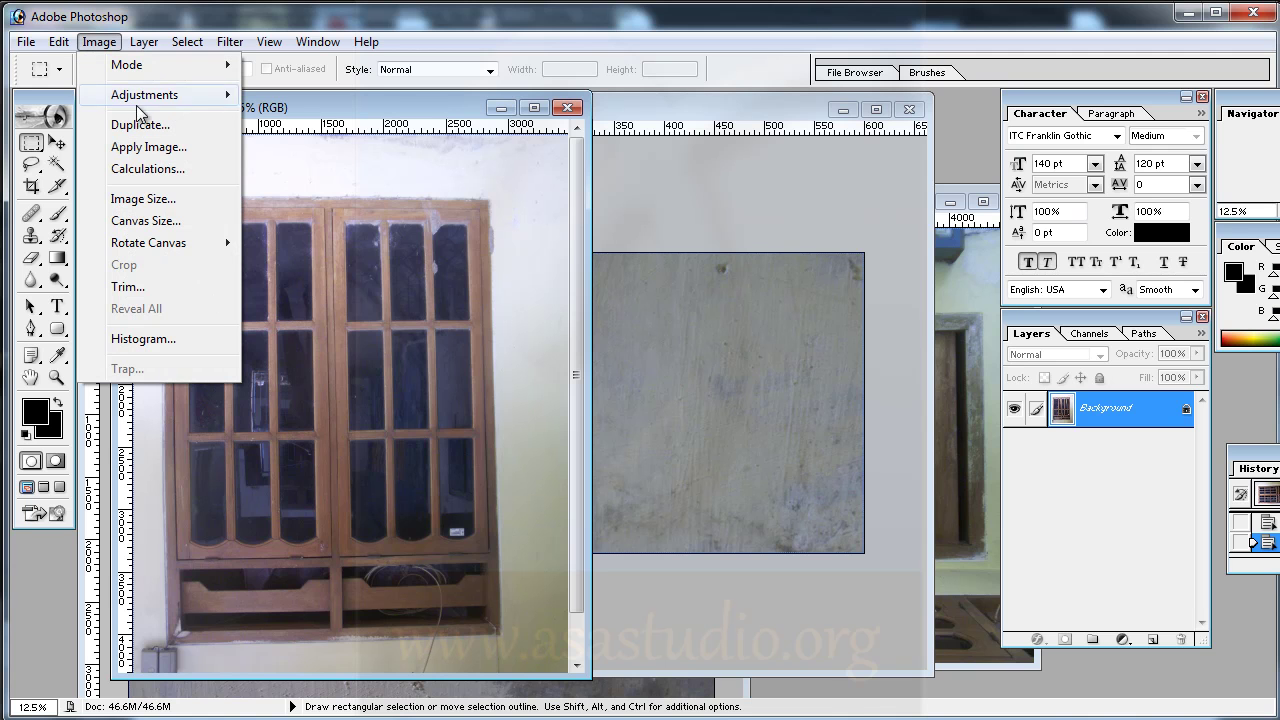
{"action": "mouse_move", "coordinate": [148, 243]}
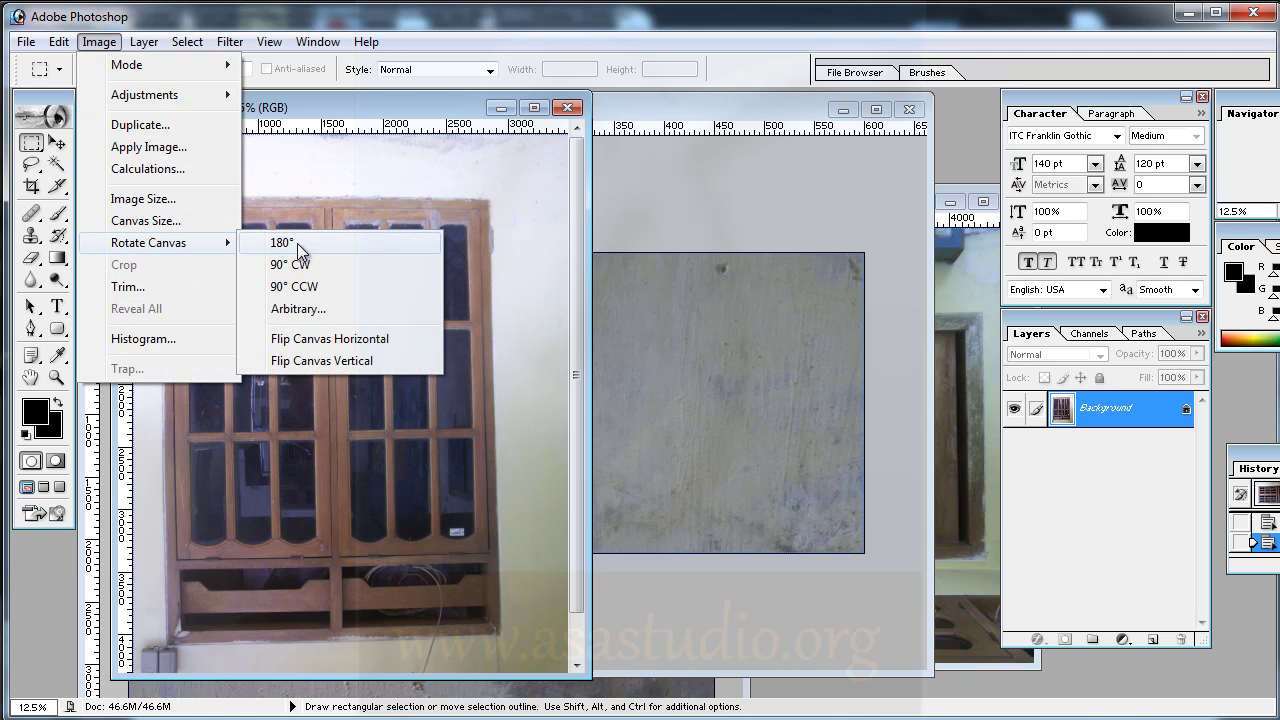
{"action": "left_click", "coordinate": [300, 245]}
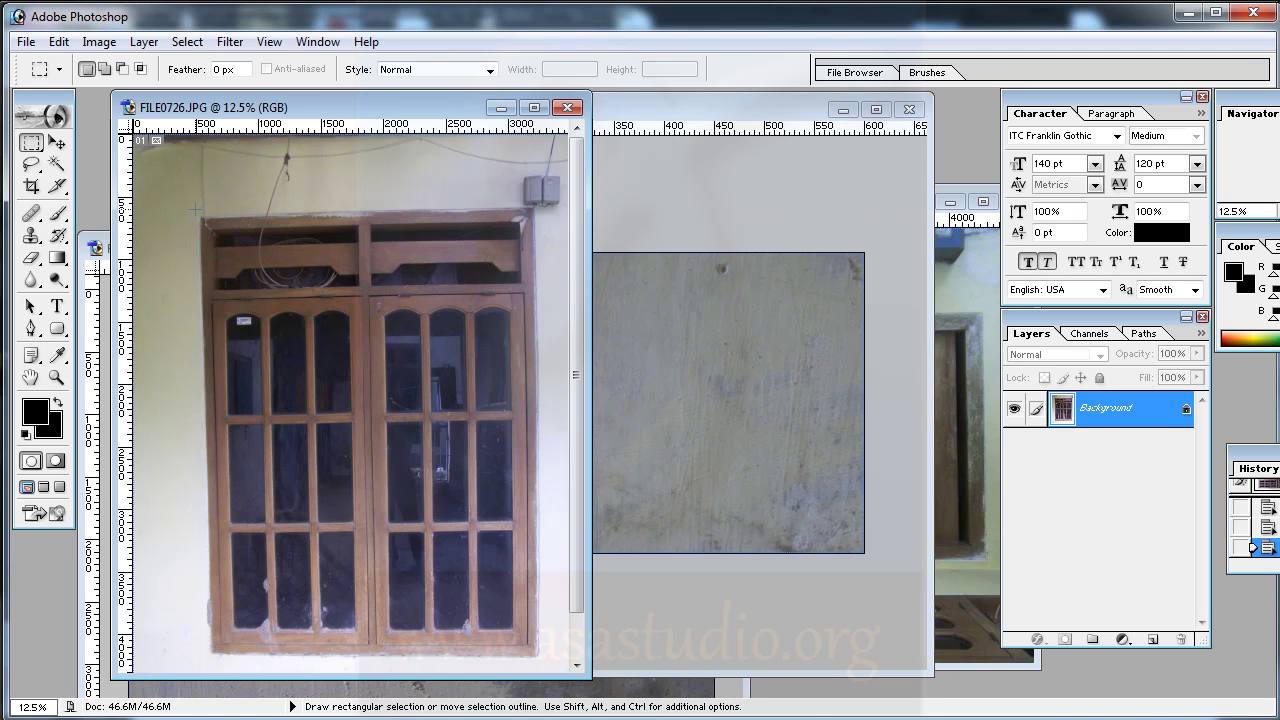
{"action": "left_click_drag", "start_coordinate": [450, 451], "coordinate": [556, 662]}
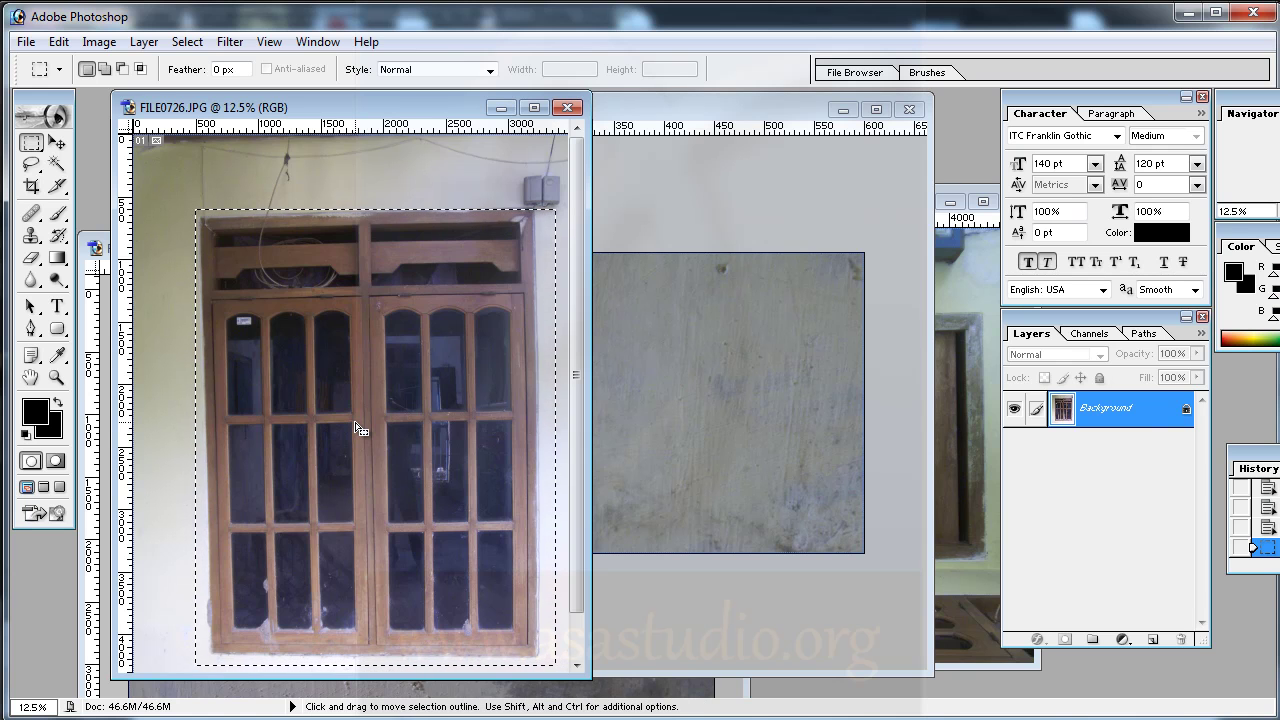
{"action": "left_click_drag", "start_coordinate": [359, 428], "coordinate": [716, 351]}
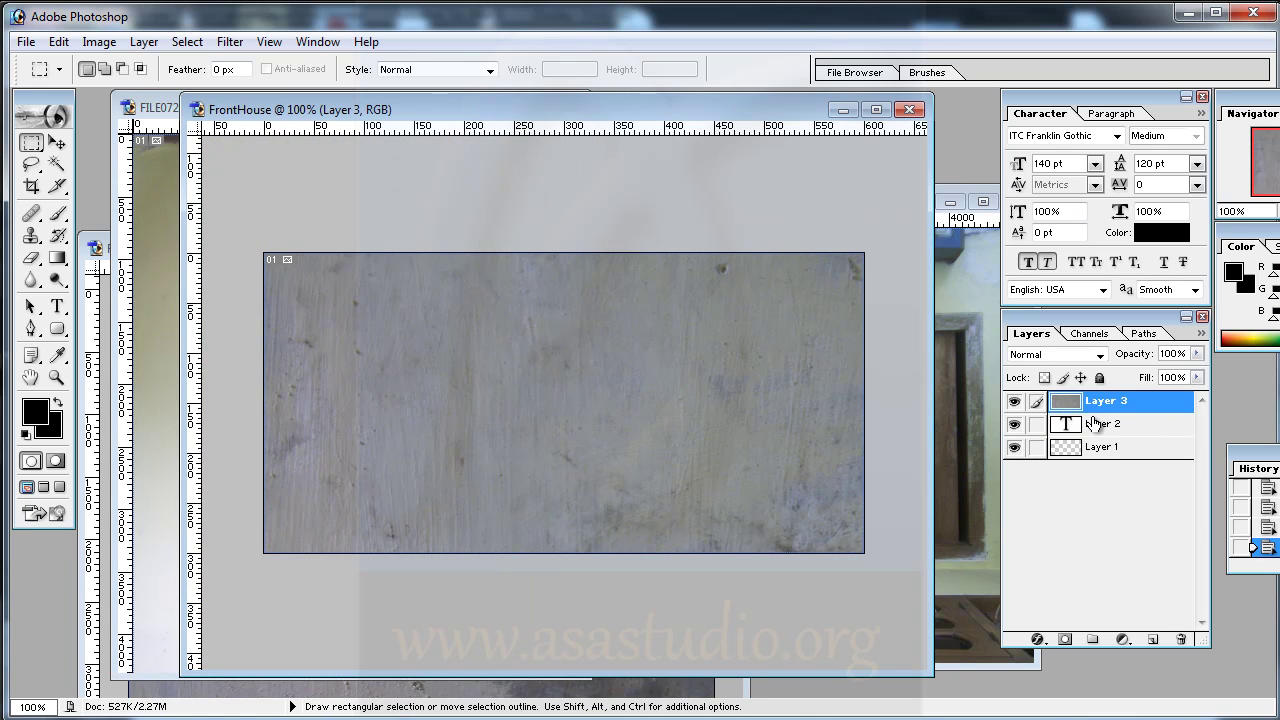
Copy the selected window into FrontHouse as a new layer and add a horizontal guide.
{"action": "key", "text": "ctrl+Tab"}
{"action": "left_click", "coordinate": [57, 143]}
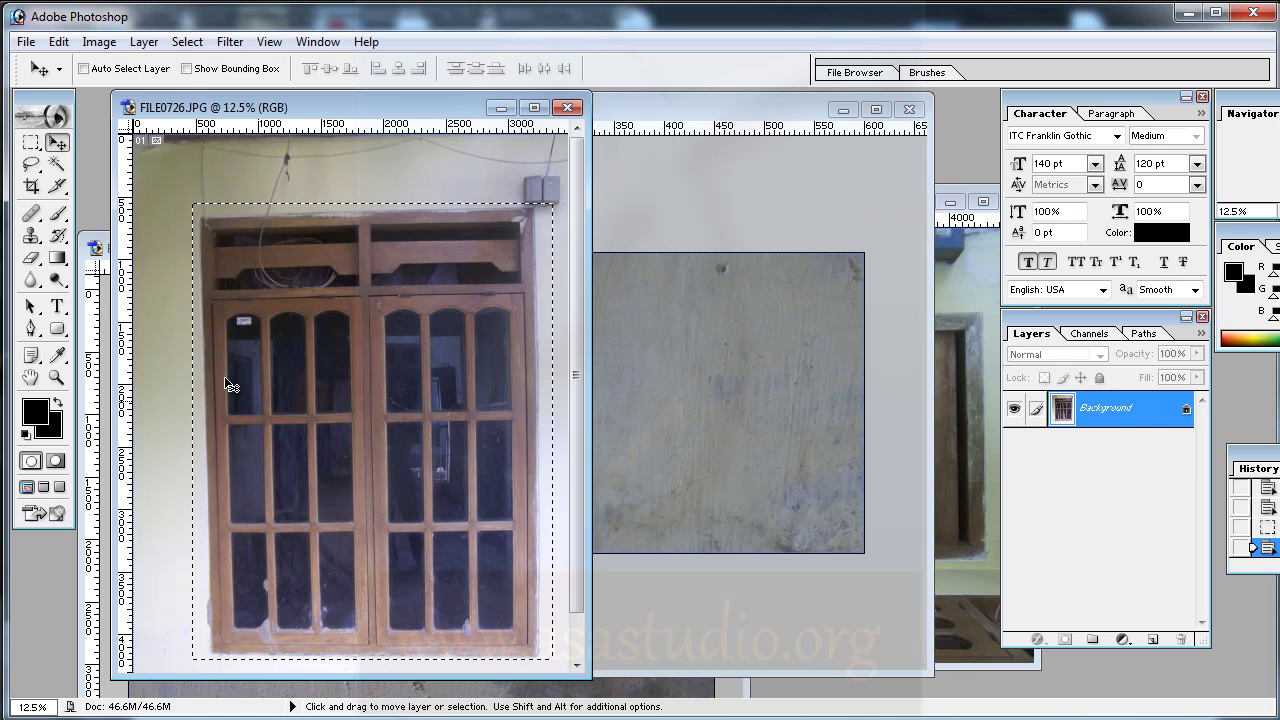
{"action": "left_click_drag", "start_coordinate": [329, 427], "coordinate": [683, 417]}
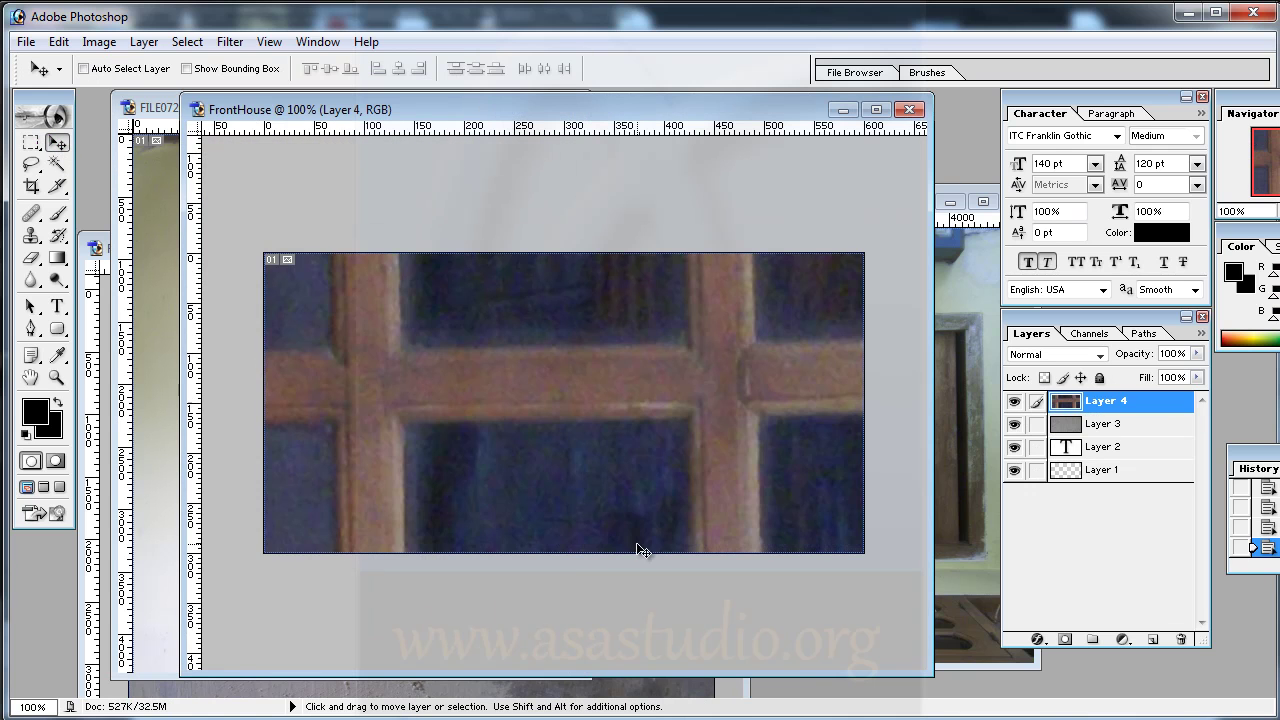
{"action": "left_click", "coordinate": [31, 142]}
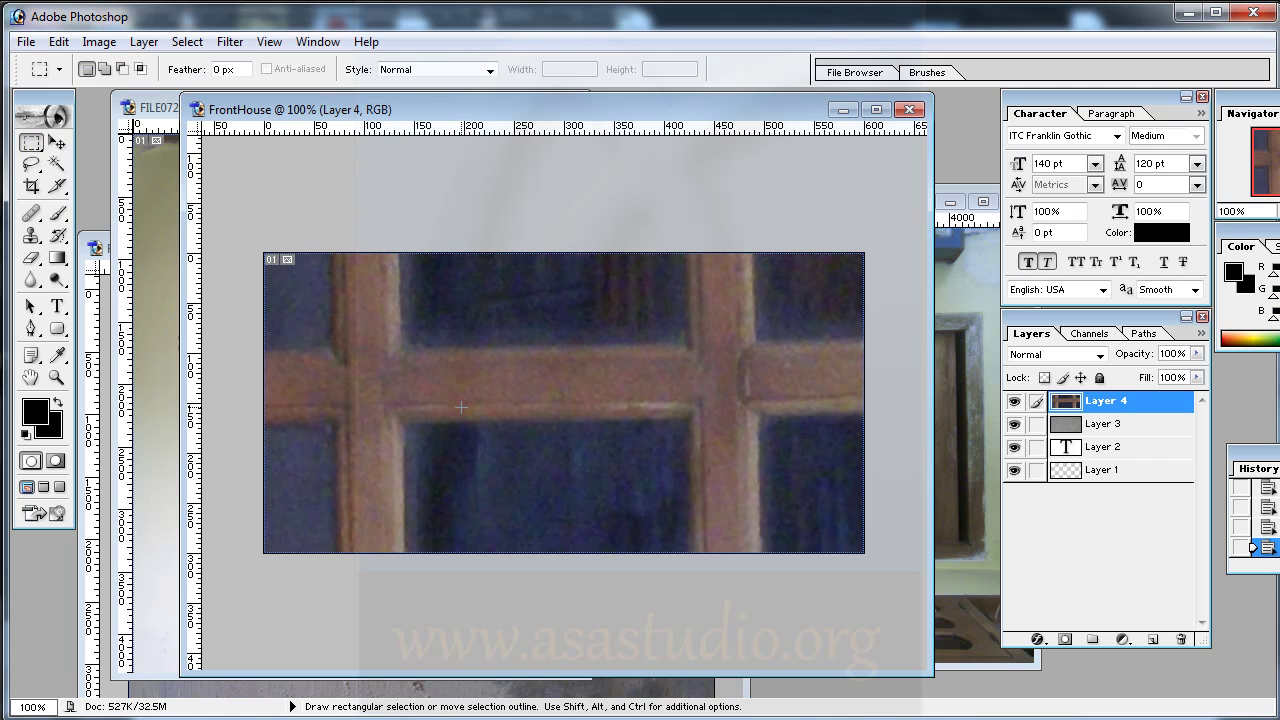
{"action": "left_click_drag", "start_coordinate": [518, 127], "coordinate": [542, 353]}
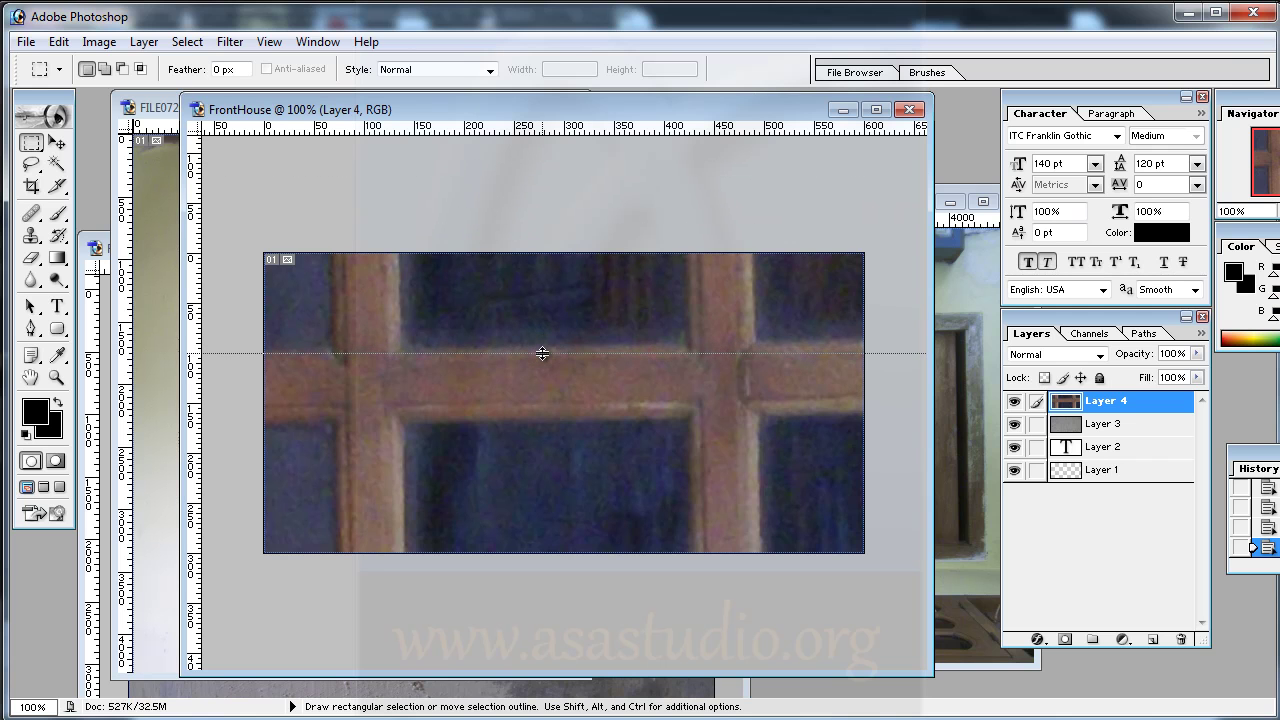
Free-transform the window layer, moving it down and scaling it to about 75%.
{"action": "right_click", "coordinate": [467, 390]}
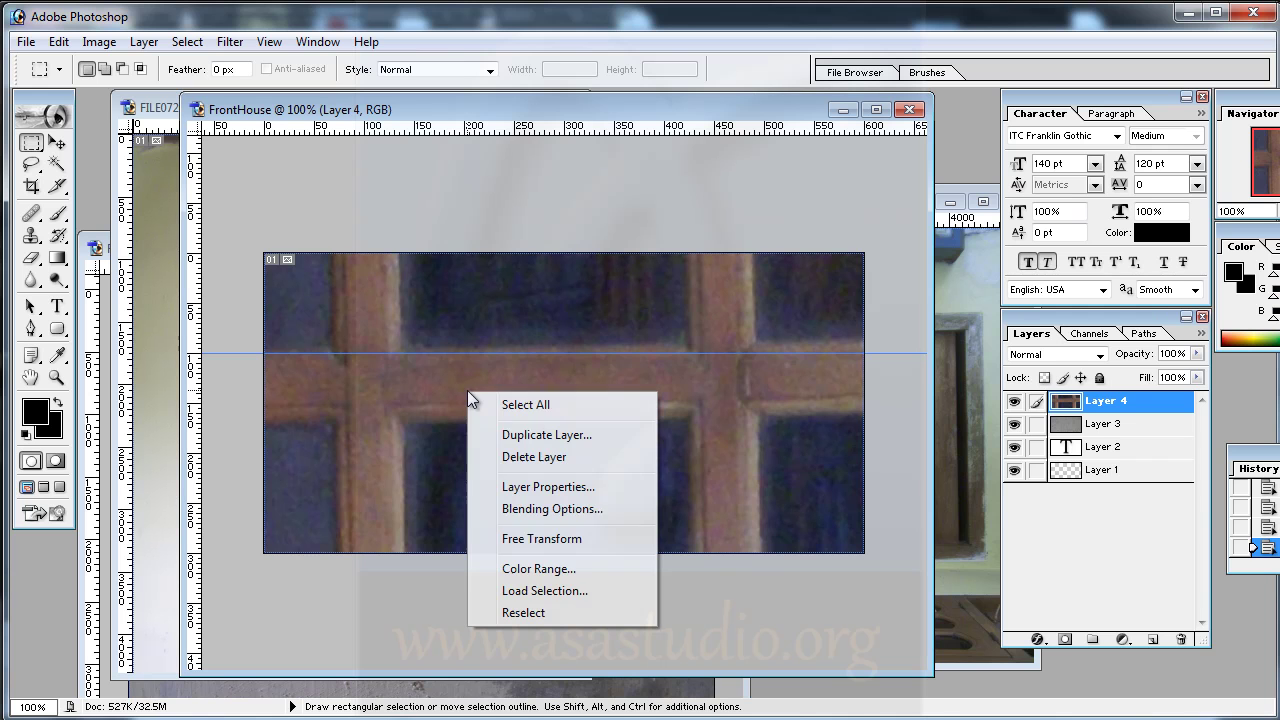
{"action": "left_click", "coordinate": [541, 540]}
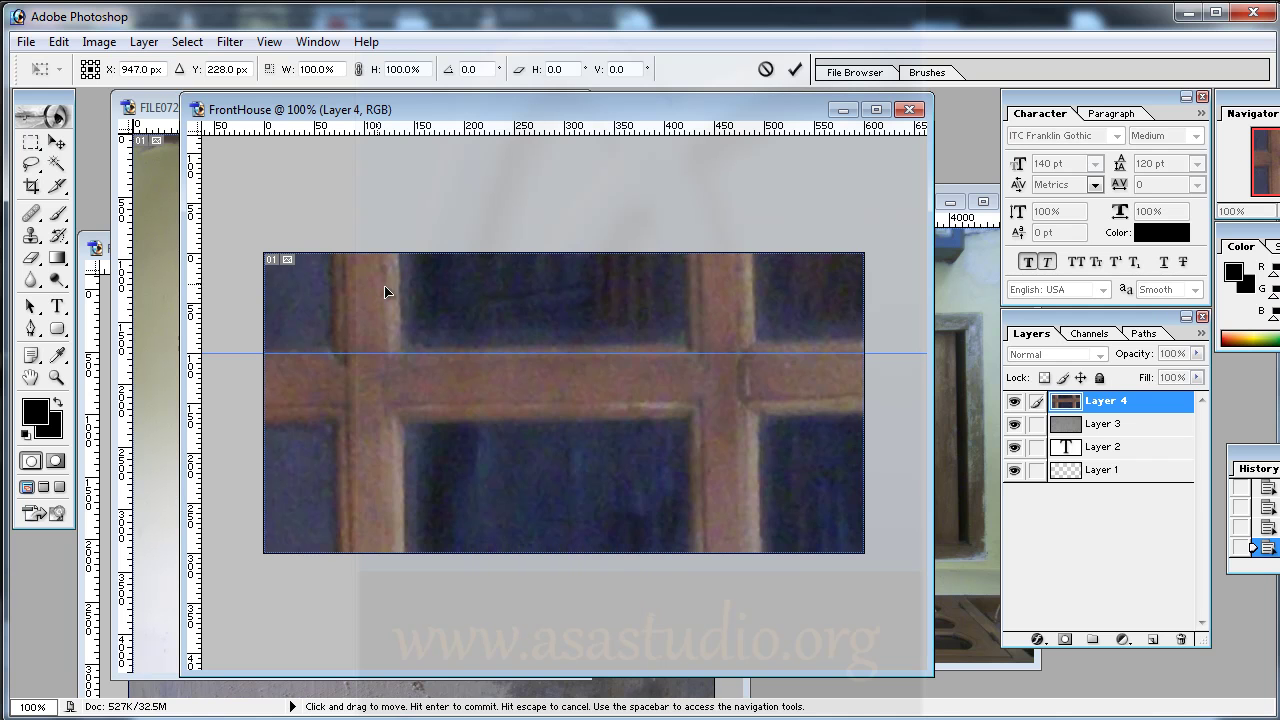
{"action": "left_click_drag", "start_coordinate": [384, 291], "coordinate": [709, 572]}
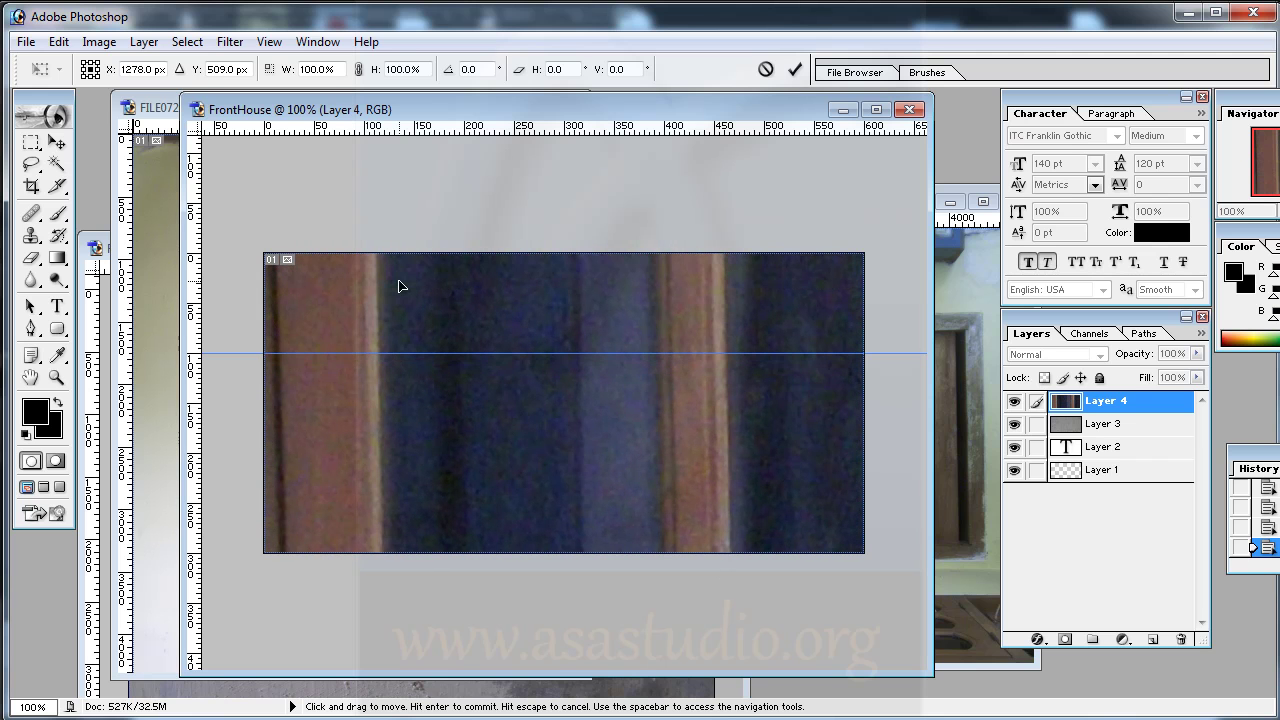
{"action": "key", "text": "ctrl+minus"}
{"action": "key", "text": "ctrl+minus"}
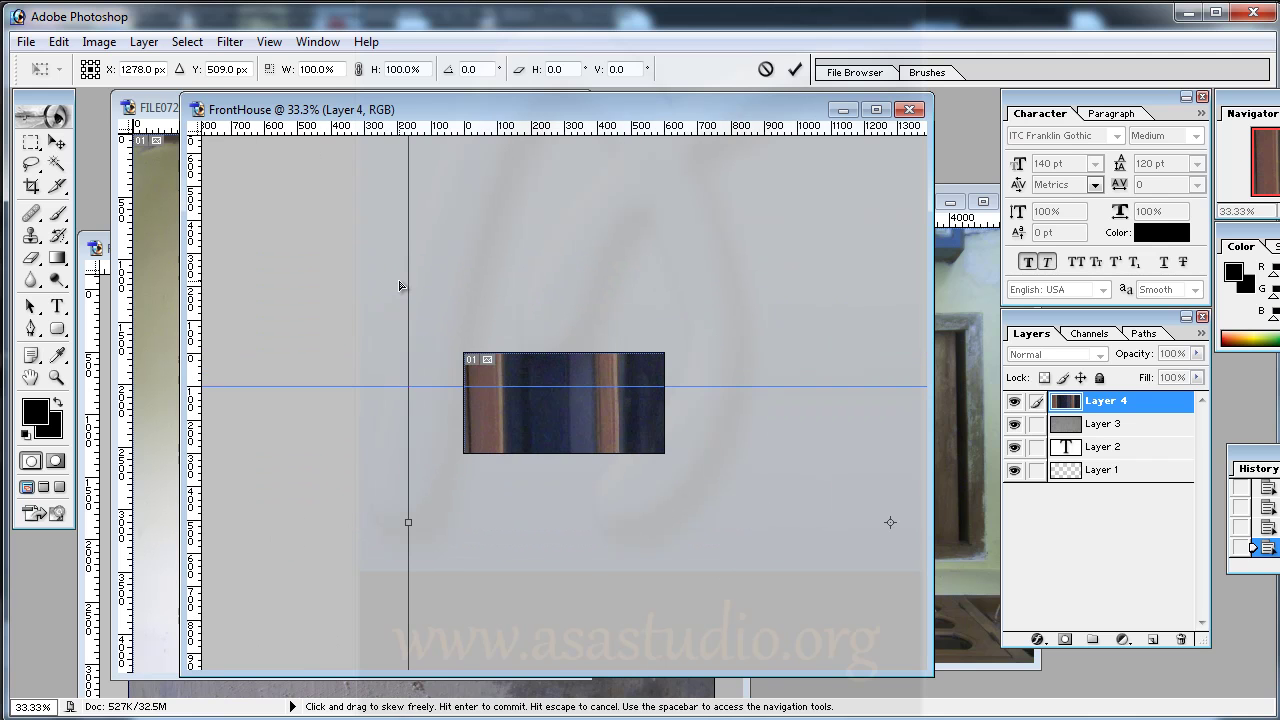
{"action": "left_click_drag", "start_coordinate": [549, 240], "coordinate": [586, 543]}
{"action": "left_click_drag", "start_coordinate": [457, 226], "coordinate": [771, 563]}
{"action": "mouse_move", "coordinate": [794, 614]}
{"action": "left_mouse_down"}
{"action": "mouse_move", "coordinate": [452, 238]}
{"action": "mouse_move", "coordinate": [709, 560]}
{"action": "left_mouse_up"}
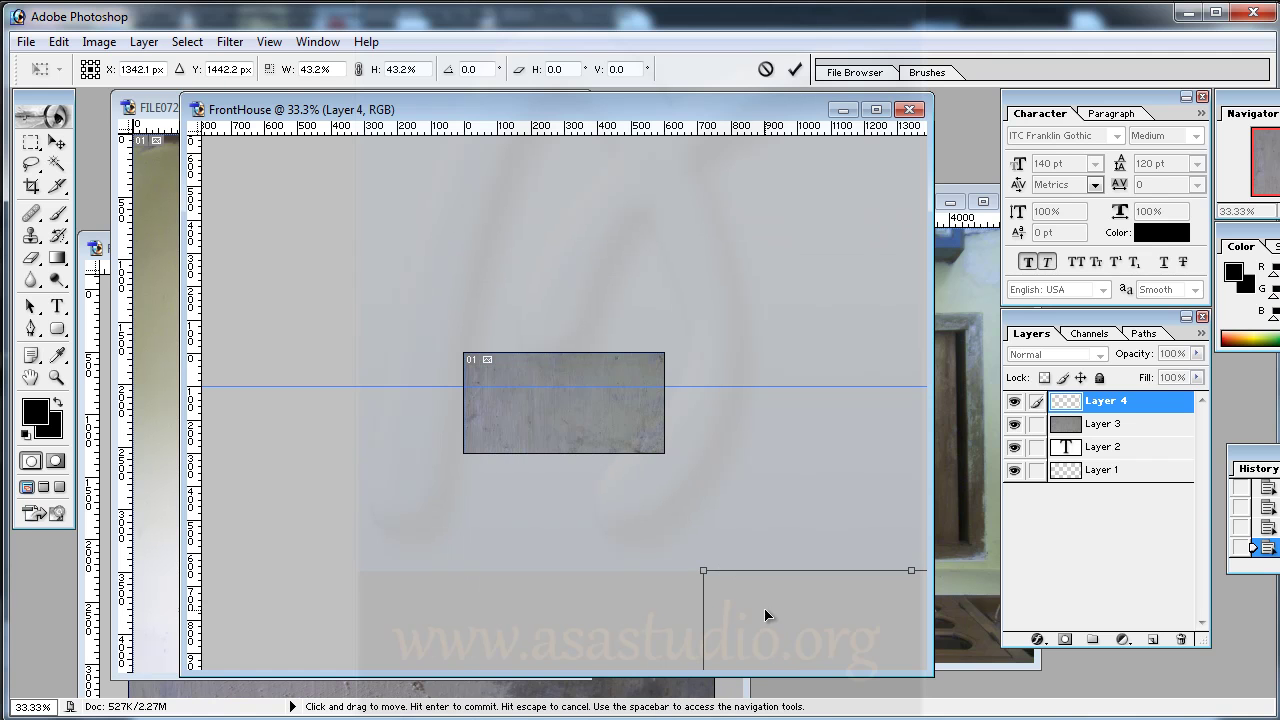
Shrink the window to 3.8% below the guide and commit the transform.
{"action": "left_click_drag", "start_coordinate": [766, 609], "coordinate": [473, 297]}
{"action": "mouse_move", "coordinate": [412, 252]}
{"action": "left_mouse_down"}
{"action": "mouse_move", "coordinate": [652, 556]}
{"action": "mouse_move", "coordinate": [506, 353]}
{"action": "mouse_move", "coordinate": [613, 484]}
{"action": "mouse_move", "coordinate": [561, 412]}
{"action": "left_mouse_up"}
{"action": "key", "text": "ctrl+plus"}
{"action": "key", "text": "ctrl+plus"}
{"action": "key", "text": "ctrl+plus"}
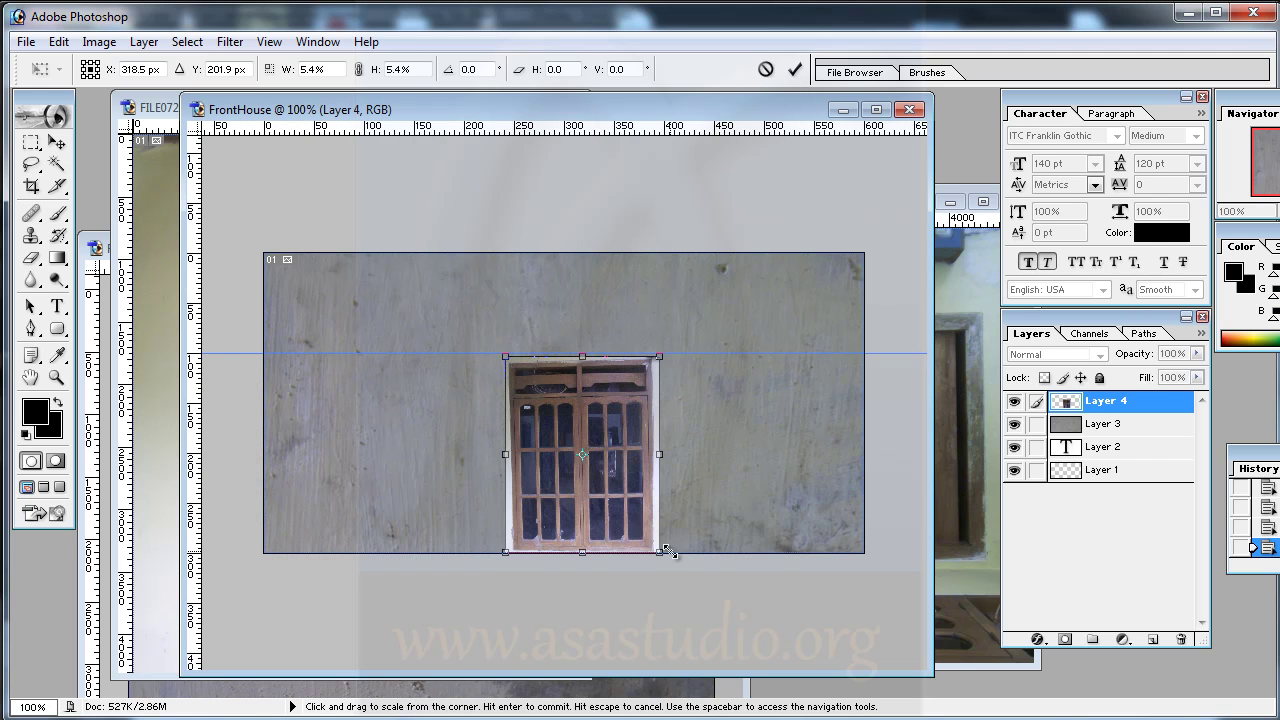
{"action": "left_click_drag", "start_coordinate": [660, 551], "coordinate": [617, 494]}
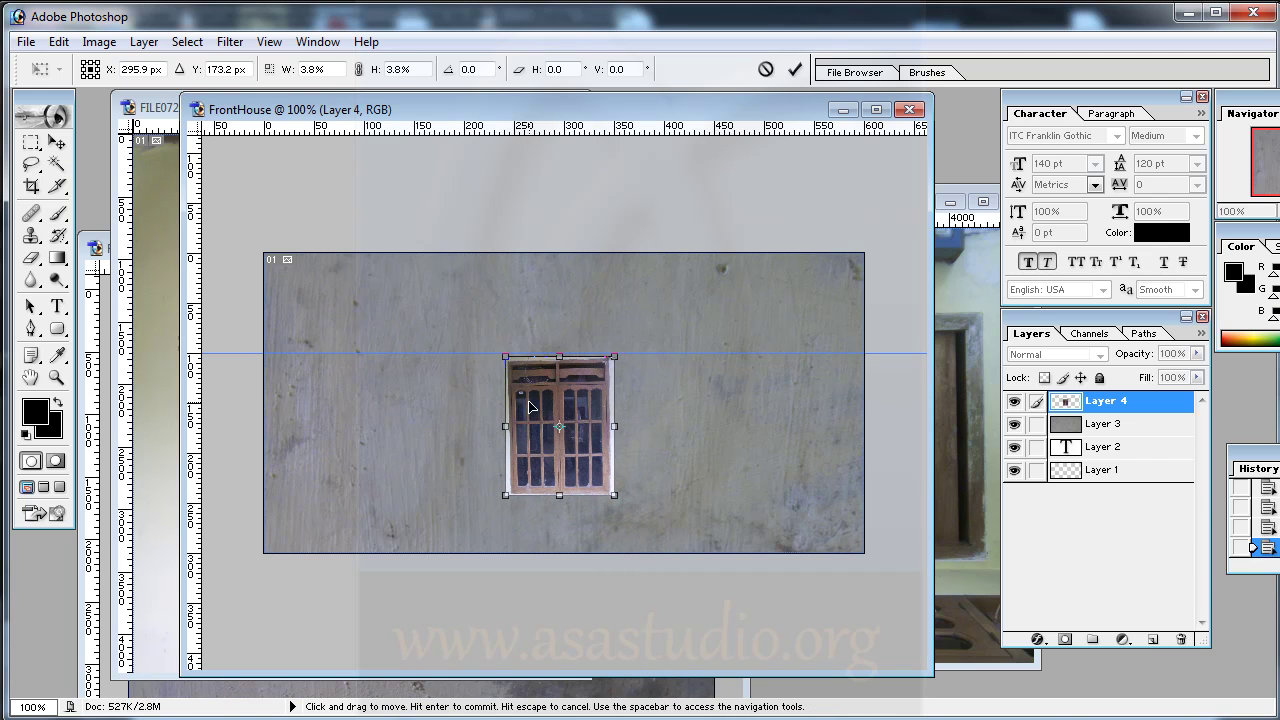
{"action": "key", "text": "Return"}
{"action": "key", "text": "m"}
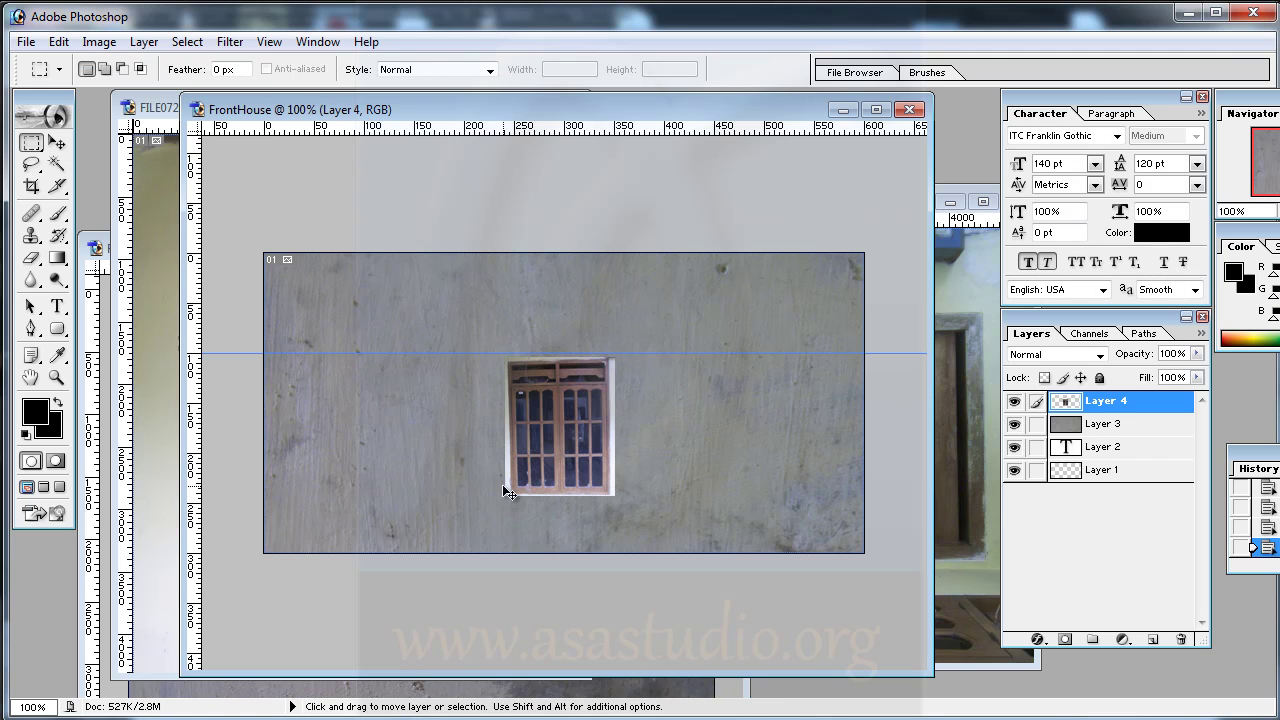
{"action": "key", "text": "ctrl+plus"}
{"action": "key", "text": "ctrl+plus"}
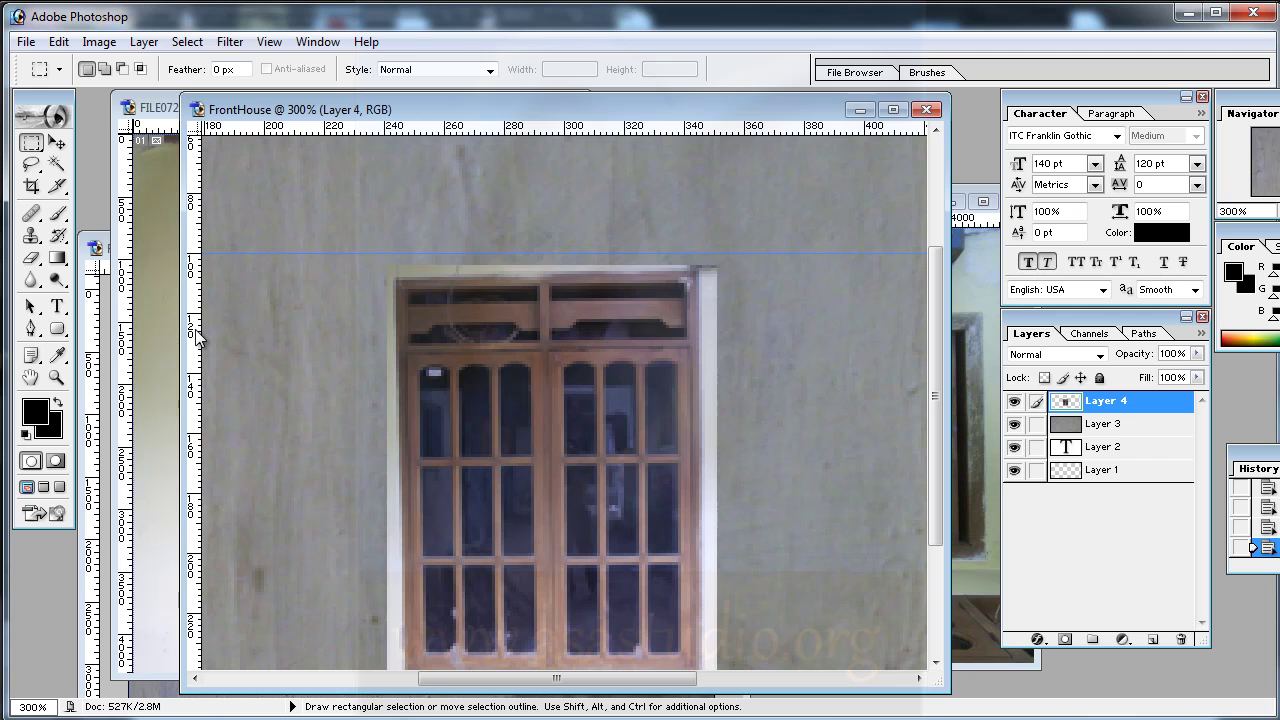
Drag guides to the small window's left and right sides and along its bottom edge.
{"action": "left_click_drag", "start_coordinate": [196, 338], "coordinate": [397, 378]}
{"action": "left_click_drag", "start_coordinate": [197, 418], "coordinate": [705, 444]}
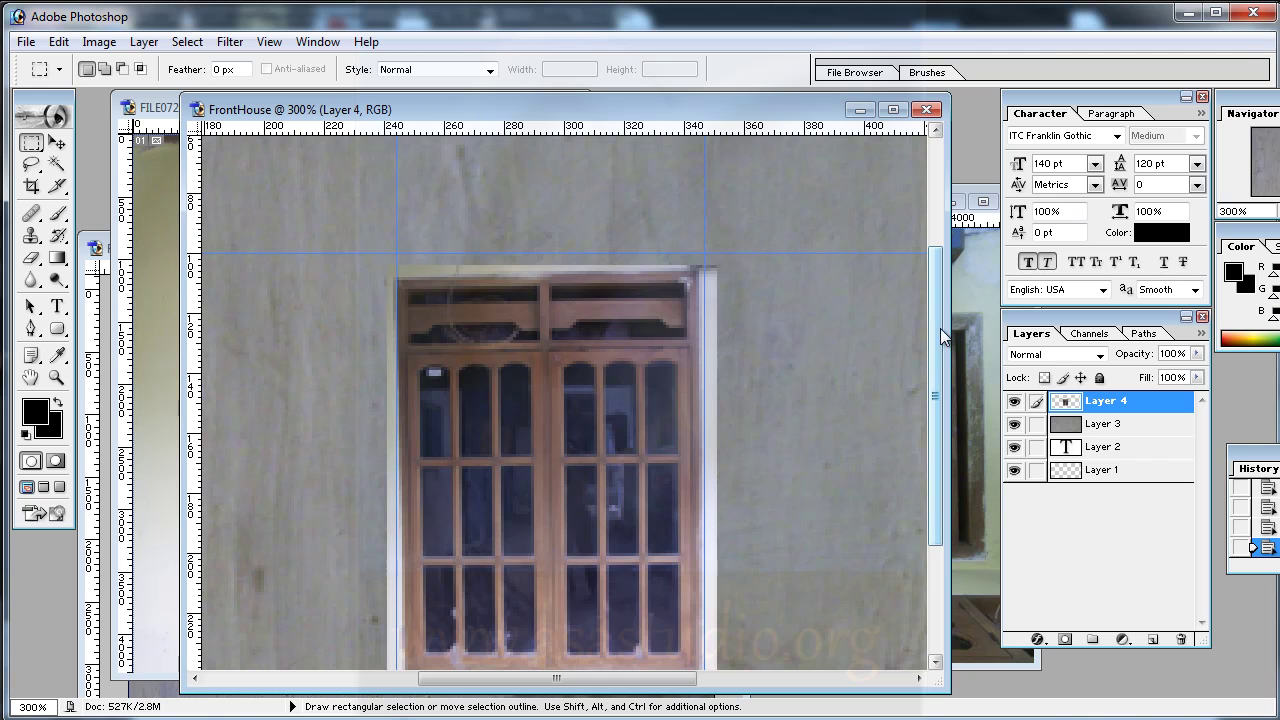
{"action": "left_click_drag", "start_coordinate": [940, 328], "coordinate": [942, 374]}
{"action": "left_click_drag", "start_coordinate": [570, 126], "coordinate": [556, 595]}
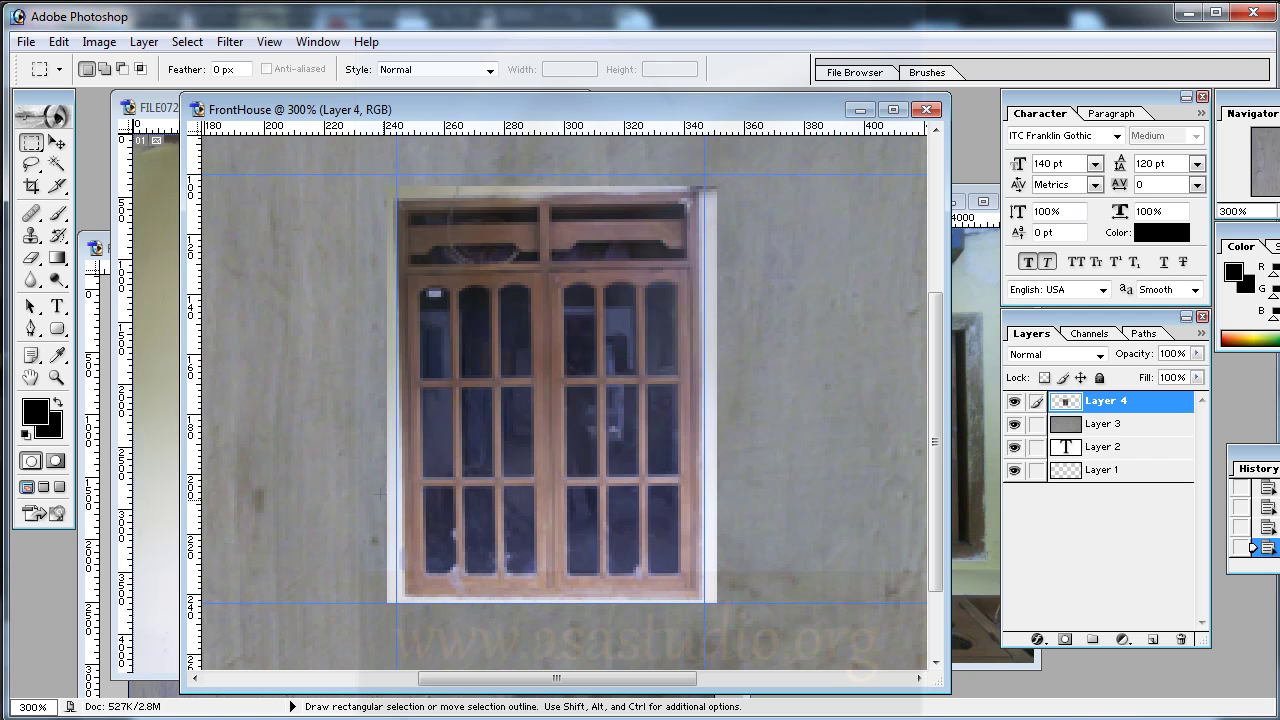
Switch to the Polygonal Lasso; a first outline attempt selects no pixels.
{"action": "left_click", "coordinate": [31, 165]}
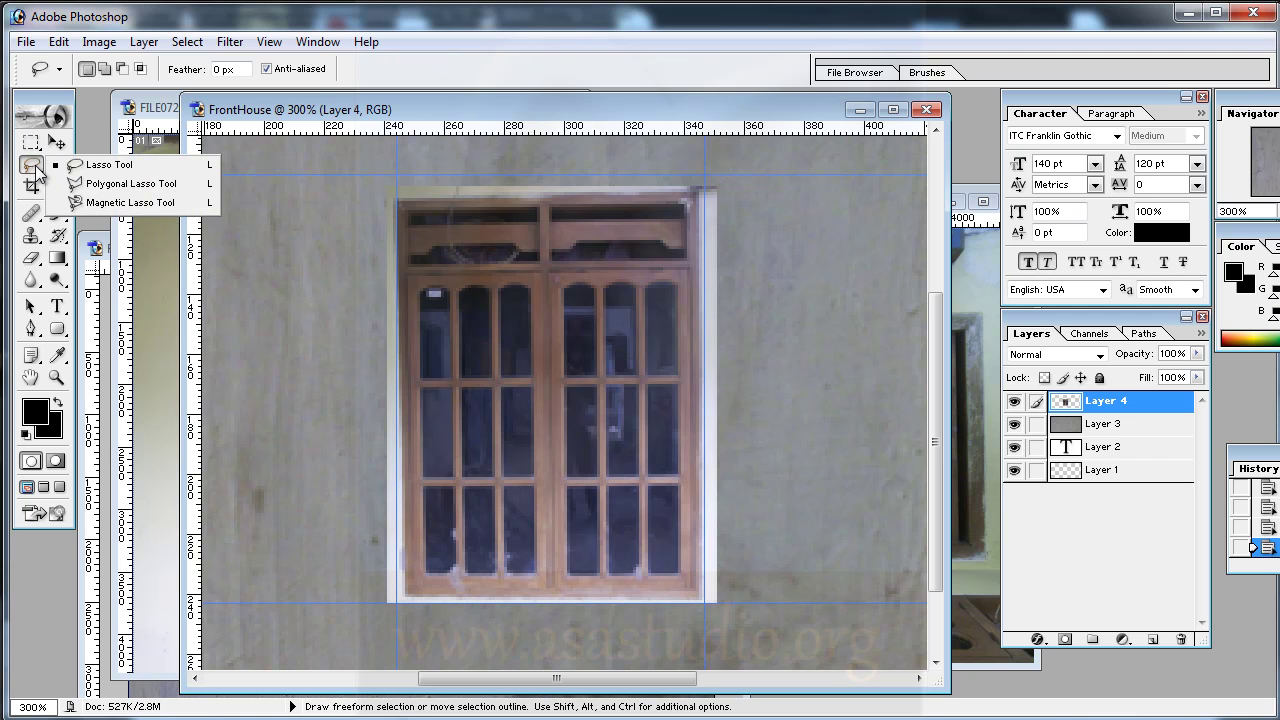
{"action": "left_click", "coordinate": [125, 184]}
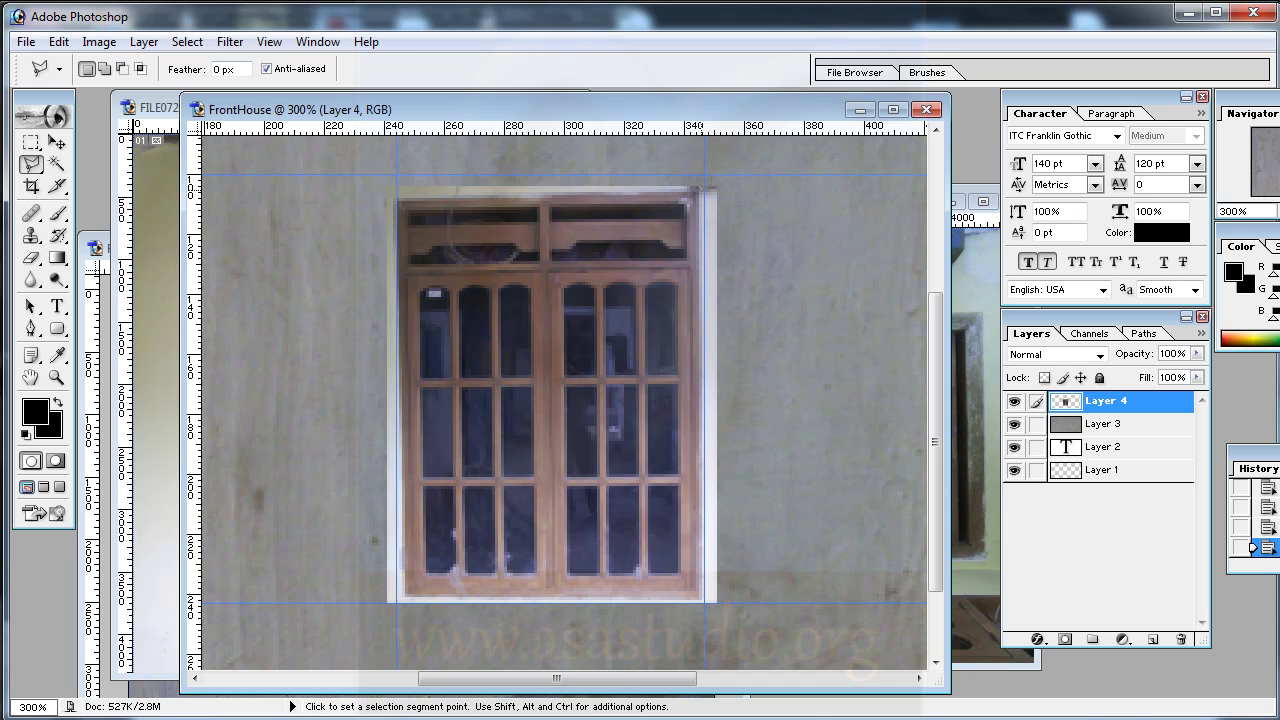
{"action": "left_click", "coordinate": [701, 187]}
{"action": "double_click", "coordinate": [632, 330]}
{"action": "left_click", "coordinate": [648, 298]}
Drag the old vertical and horizontal guides off the canvas.
{"action": "left_click_drag", "start_coordinate": [648, 680], "coordinate": [750, 680]}
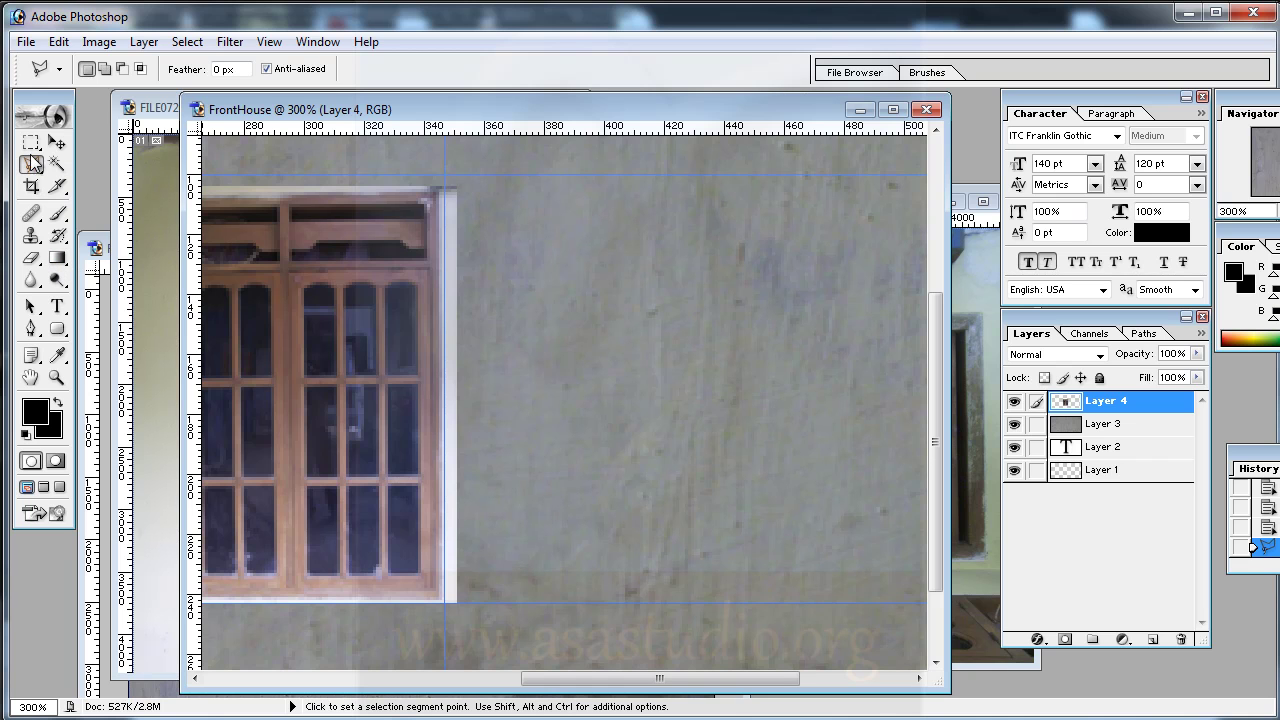
{"action": "left_click_drag", "start_coordinate": [446, 331], "coordinate": [194, 345]}
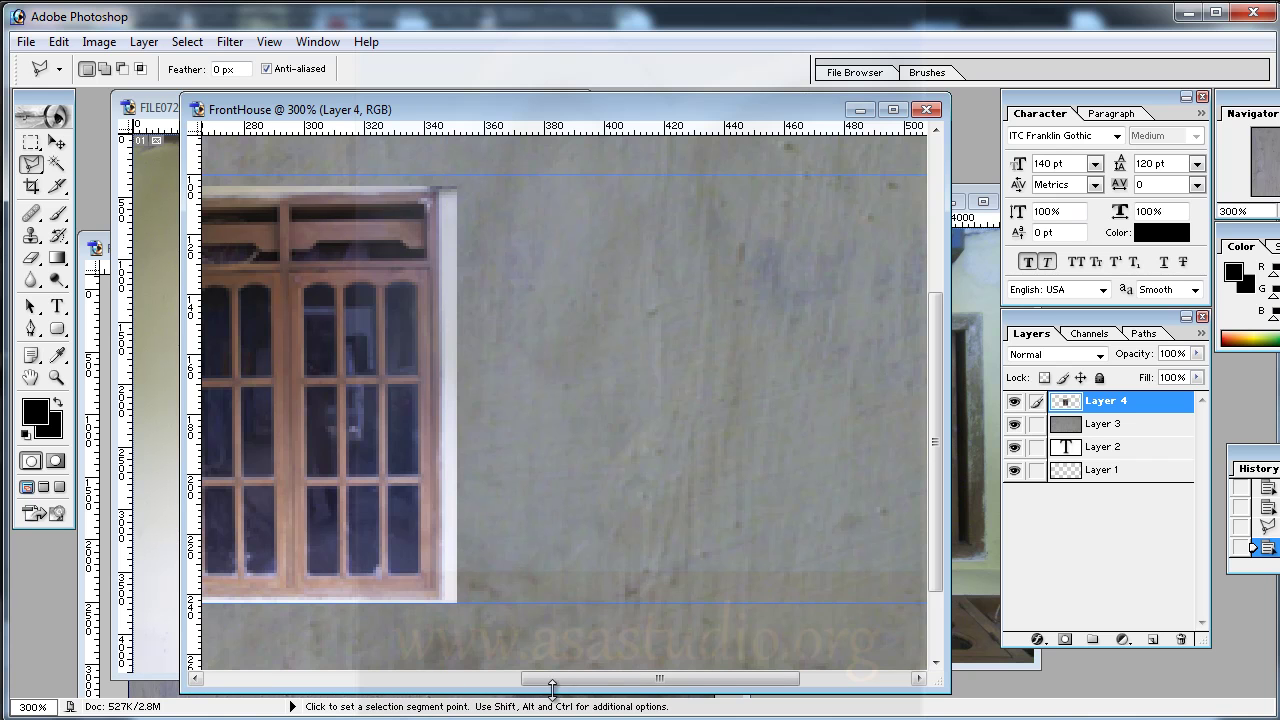
{"action": "left_click_drag", "start_coordinate": [572, 678], "coordinate": [462, 679]}
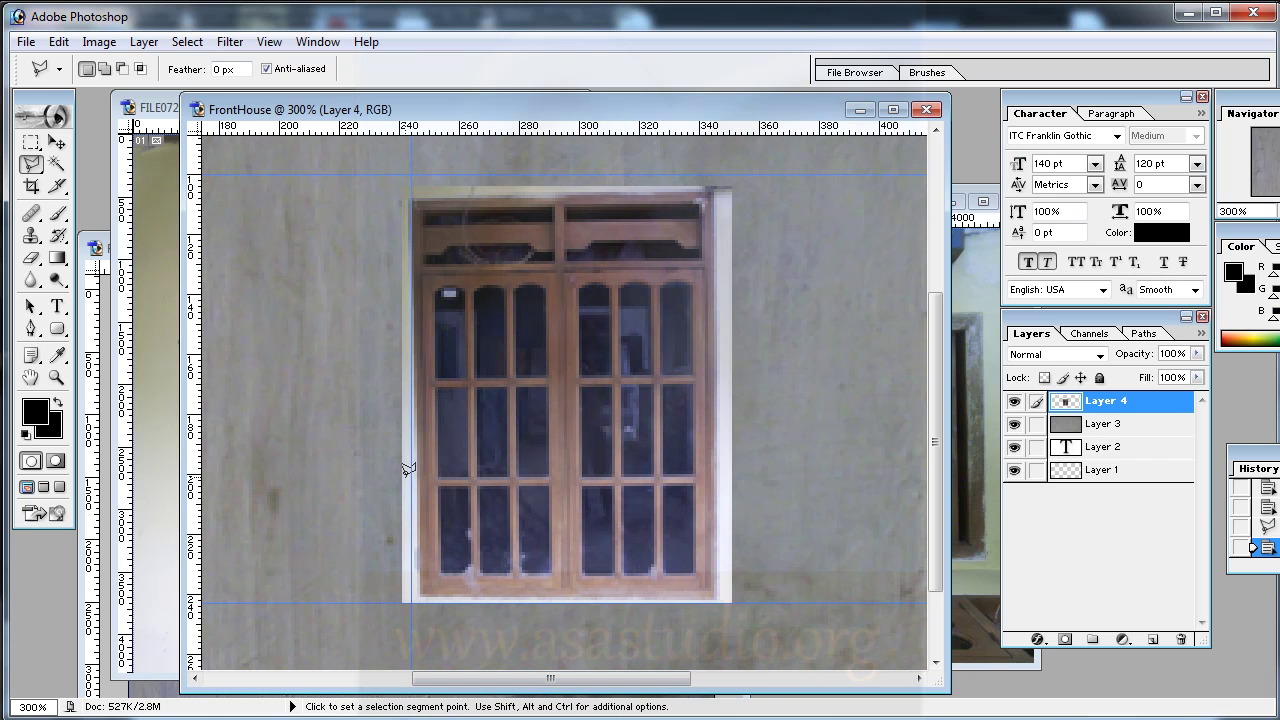
{"action": "left_click_drag", "start_coordinate": [412, 471], "coordinate": [12, 426]}
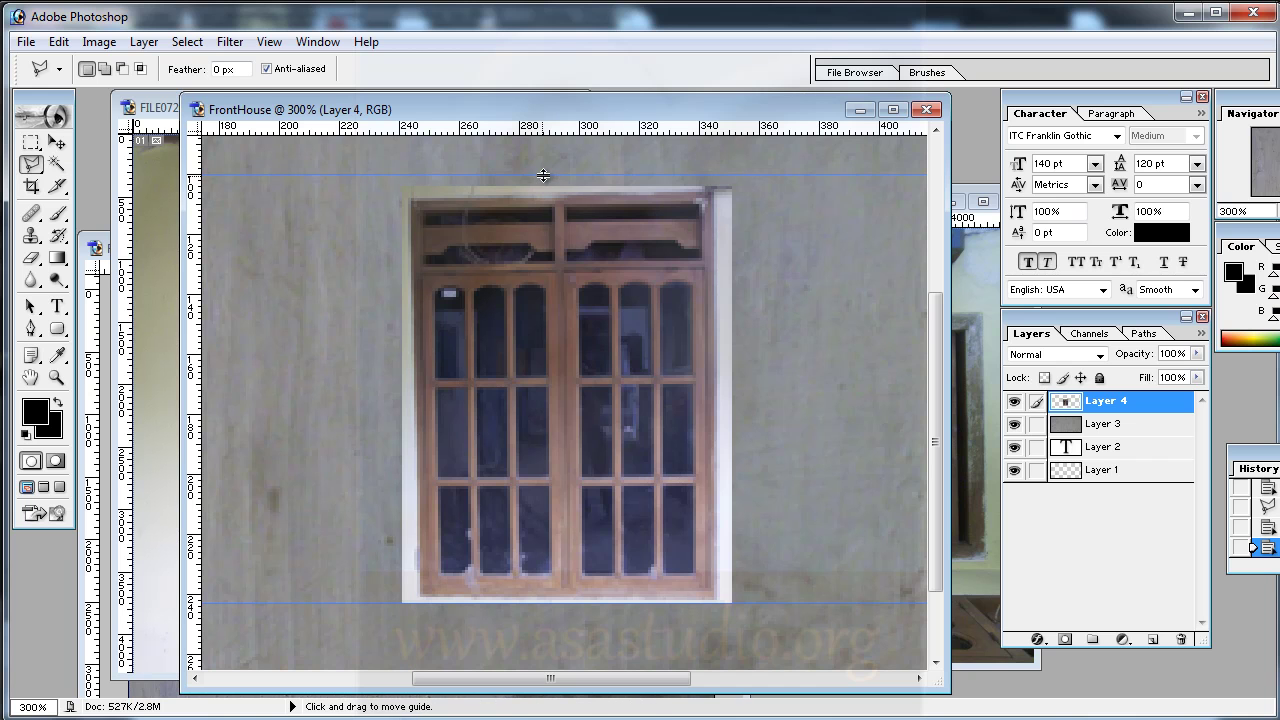
{"action": "left_click_drag", "start_coordinate": [575, 175], "coordinate": [575, 3]}
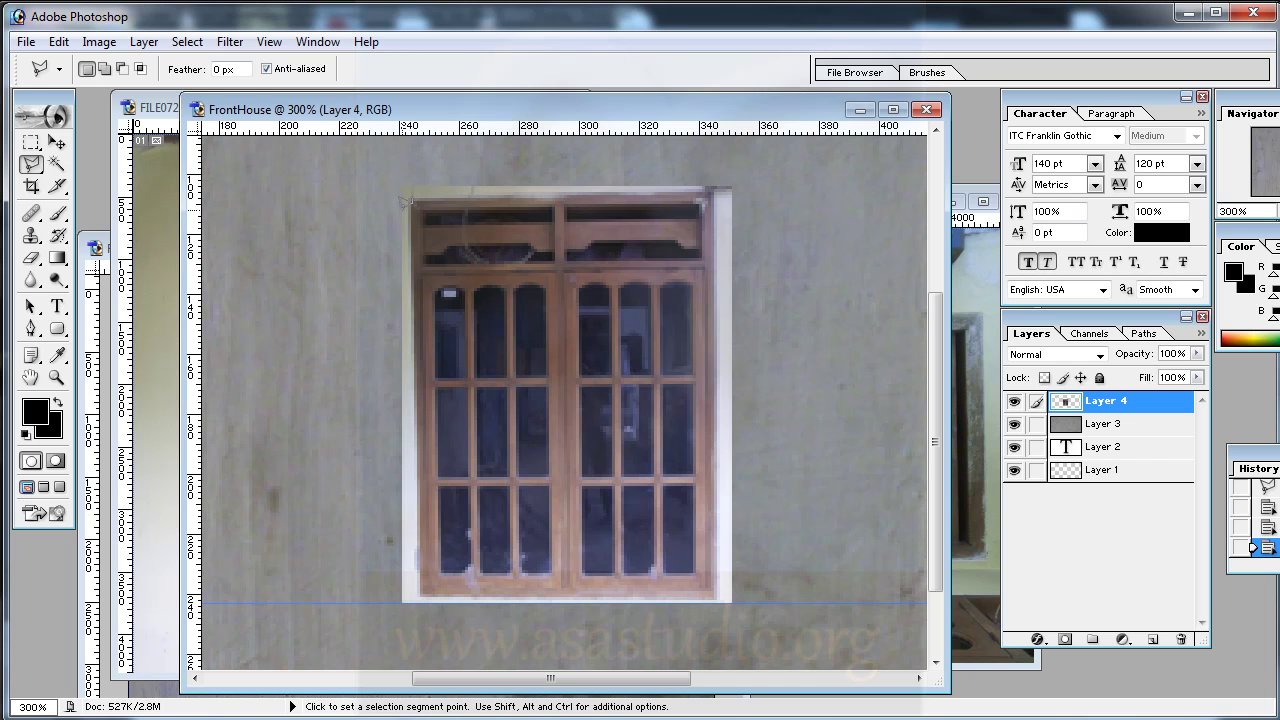
Zoom to 400% and trace the window's four corners with the Polygonal Lasso.
{"action": "key", "text": "ctrl+plus"}
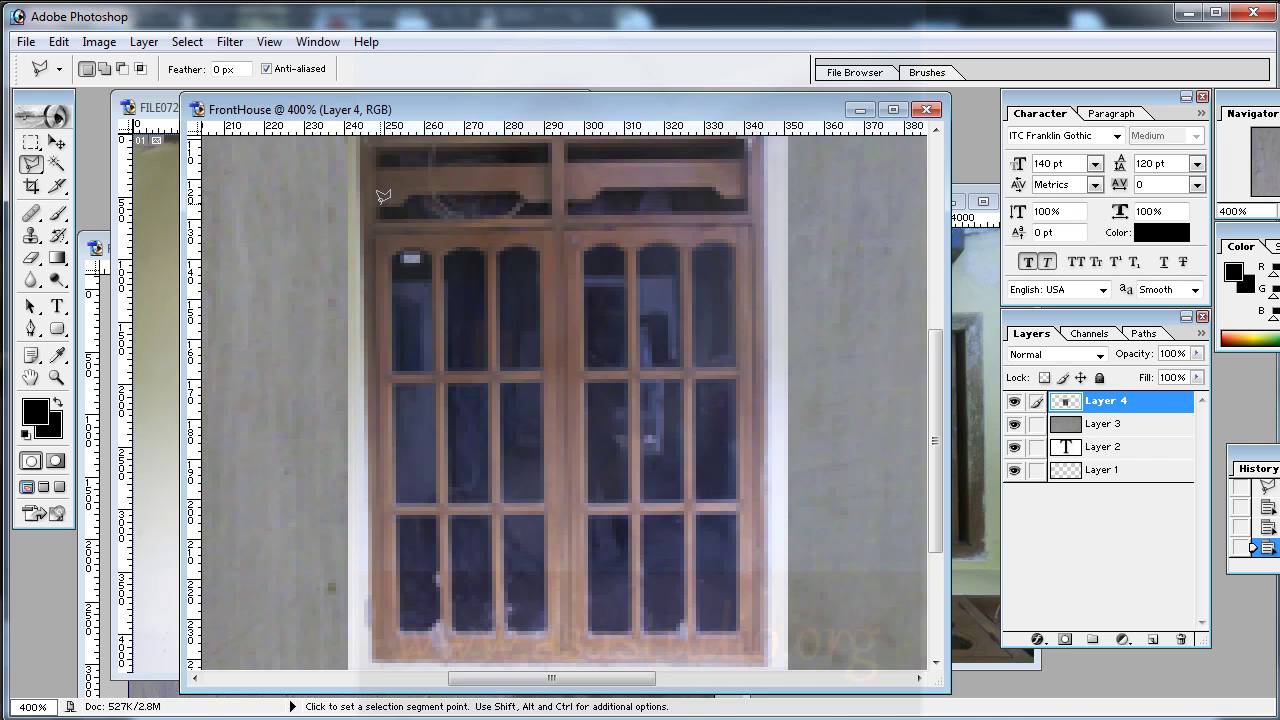
{"action": "scroll", "coordinate": [388, 185], "scroll_direction": "up", "scroll_amount": 2}
{"action": "scroll", "coordinate": [369, 257], "scroll_direction": "up", "scroll_amount": 2}
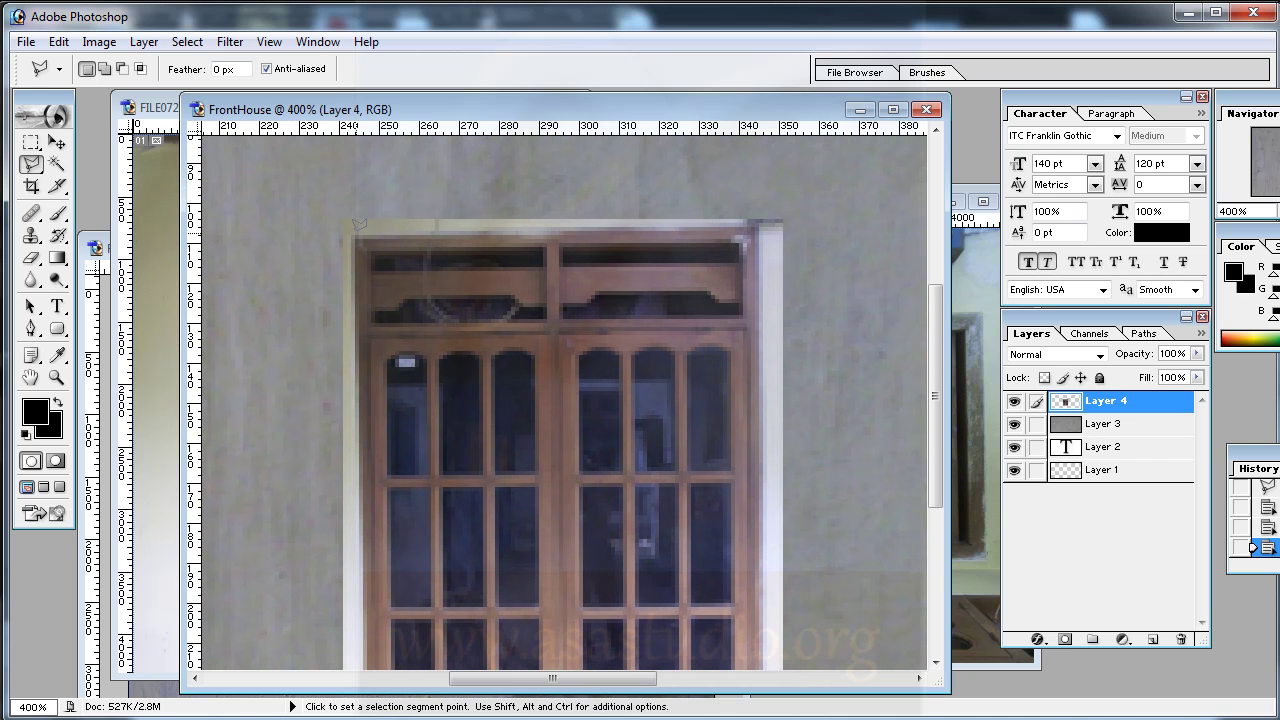
{"action": "left_click", "coordinate": [355, 237]}
{"action": "left_click", "coordinate": [757, 222]}
{"action": "scroll", "coordinate": [743, 349], "scroll_direction": "down", "scroll_amount": 2}
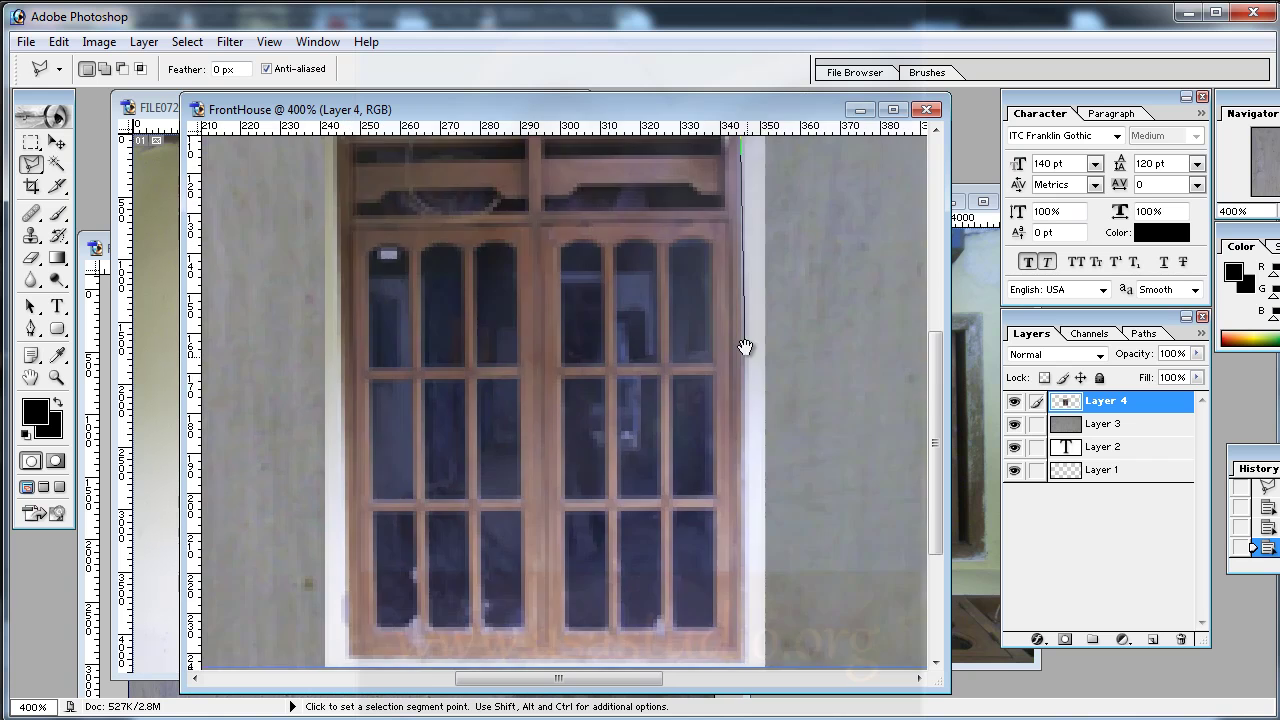
{"action": "scroll", "coordinate": [746, 374], "scroll_direction": "down", "scroll_amount": 5}
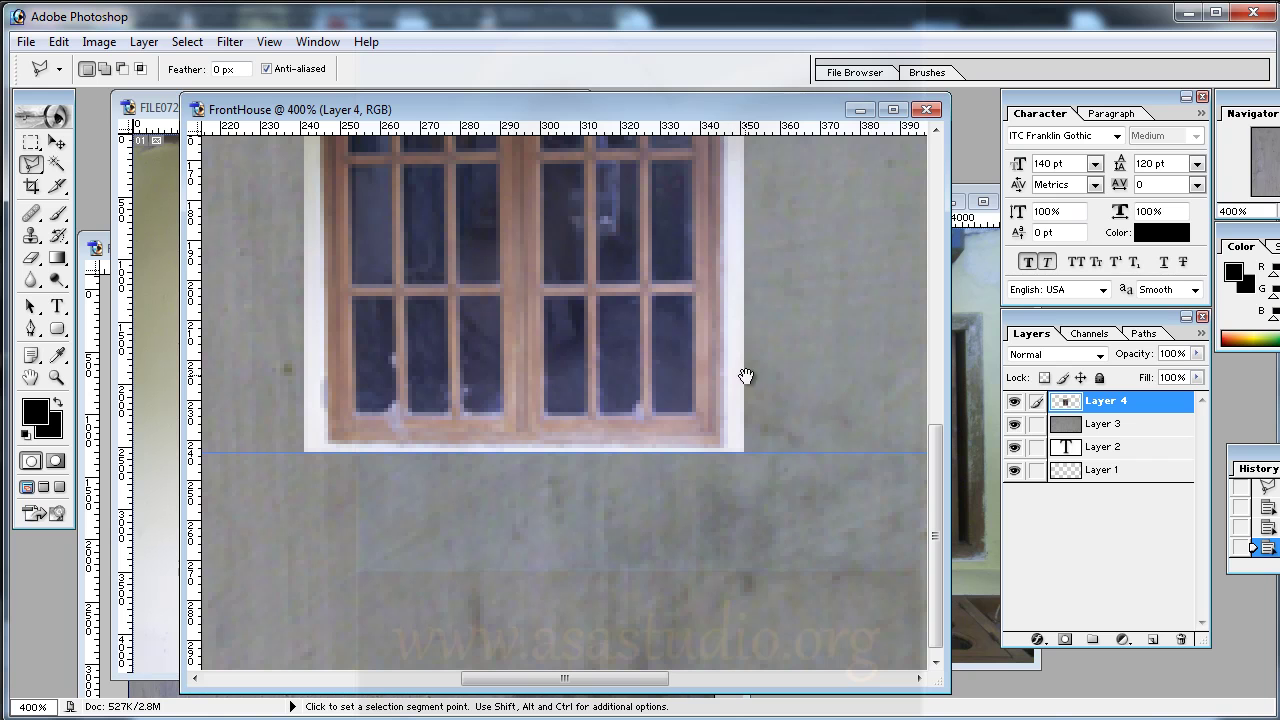
{"action": "left_click", "coordinate": [722, 448]}
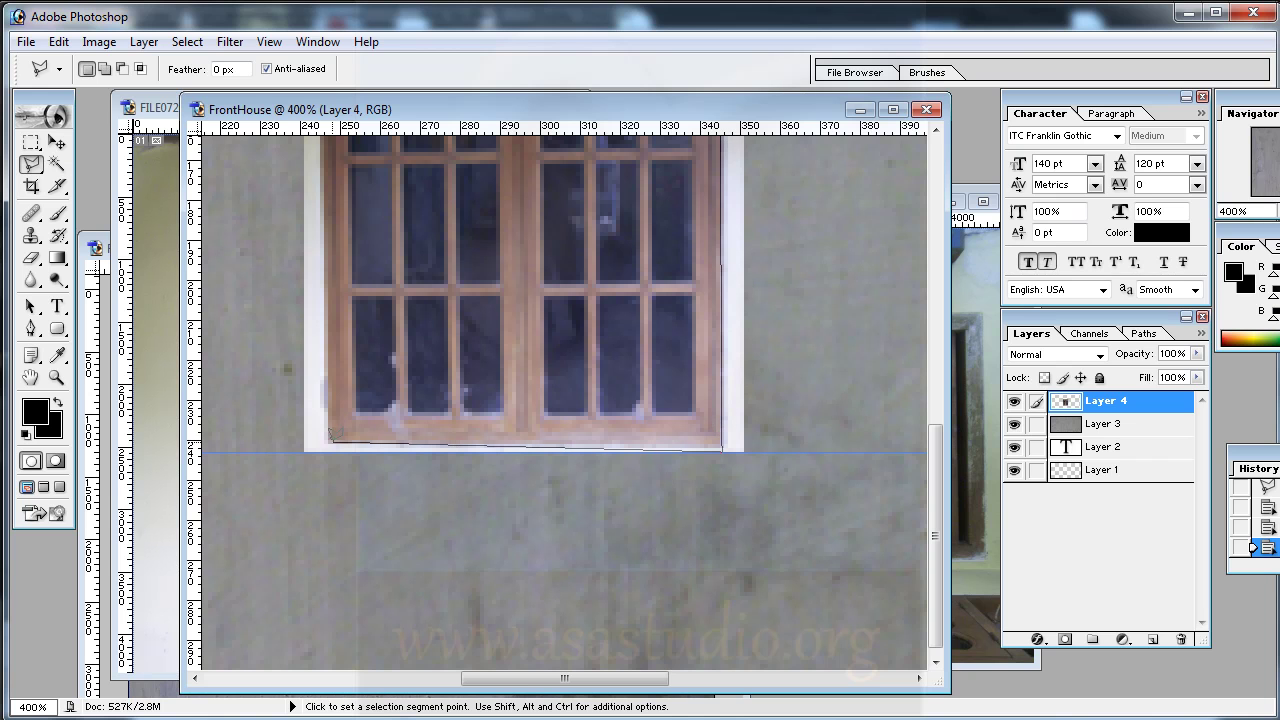
{"action": "left_click", "coordinate": [326, 437]}
{"action": "left_click_drag", "start_coordinate": [369, 202], "coordinate": [382, 527]}
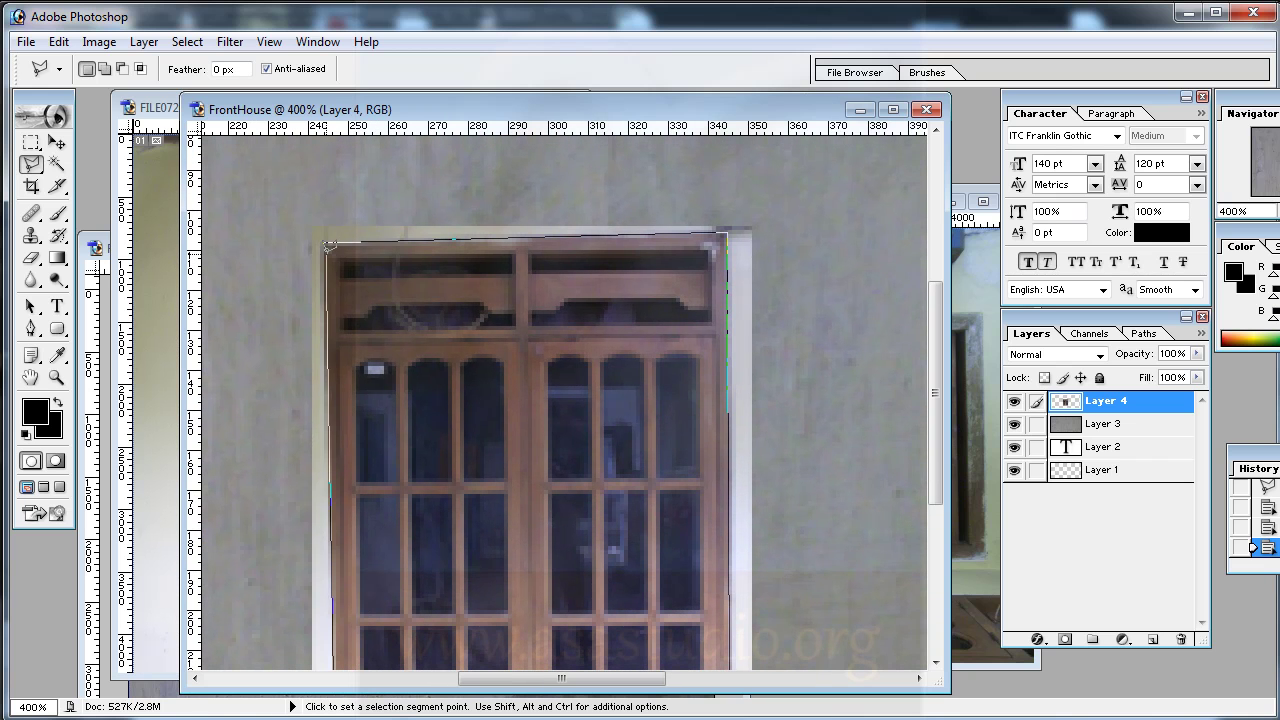
{"action": "left_click", "coordinate": [326, 235]}
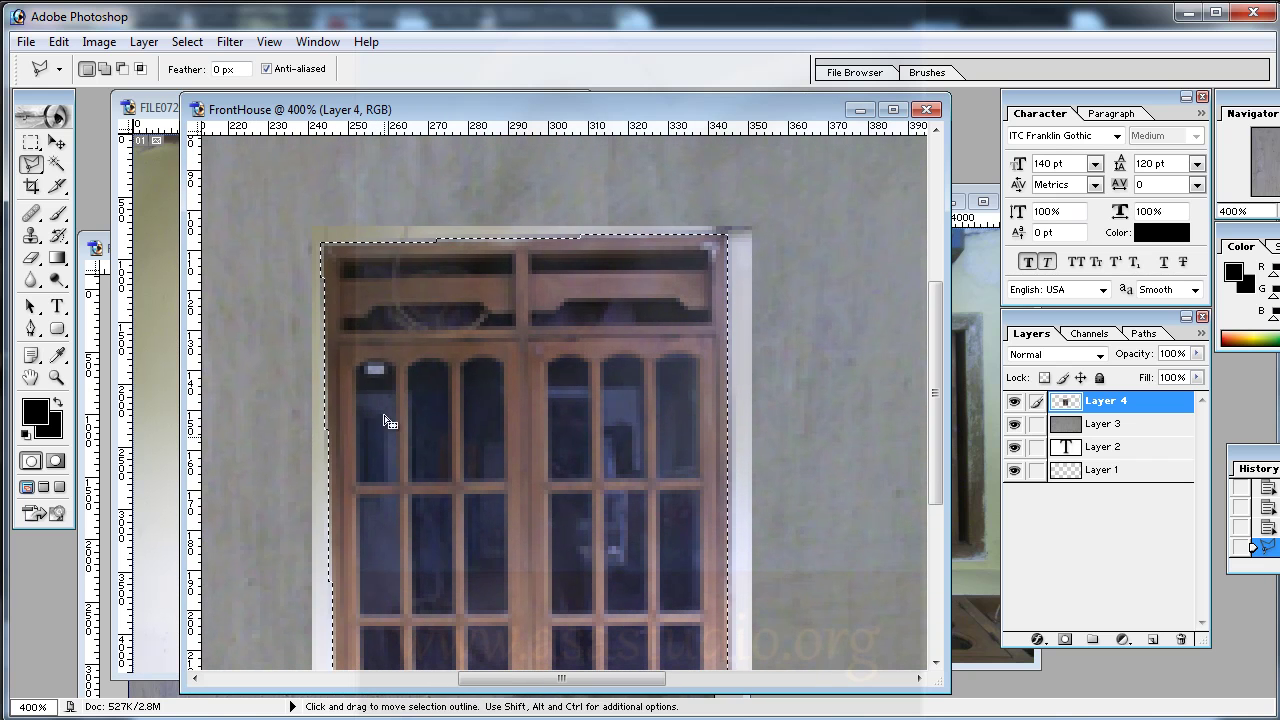
Invert the selection and delete the white strips outside the wooden window frame.
{"action": "scroll", "coordinate": [618, 399], "scroll_direction": "down", "scroll_amount": 1}
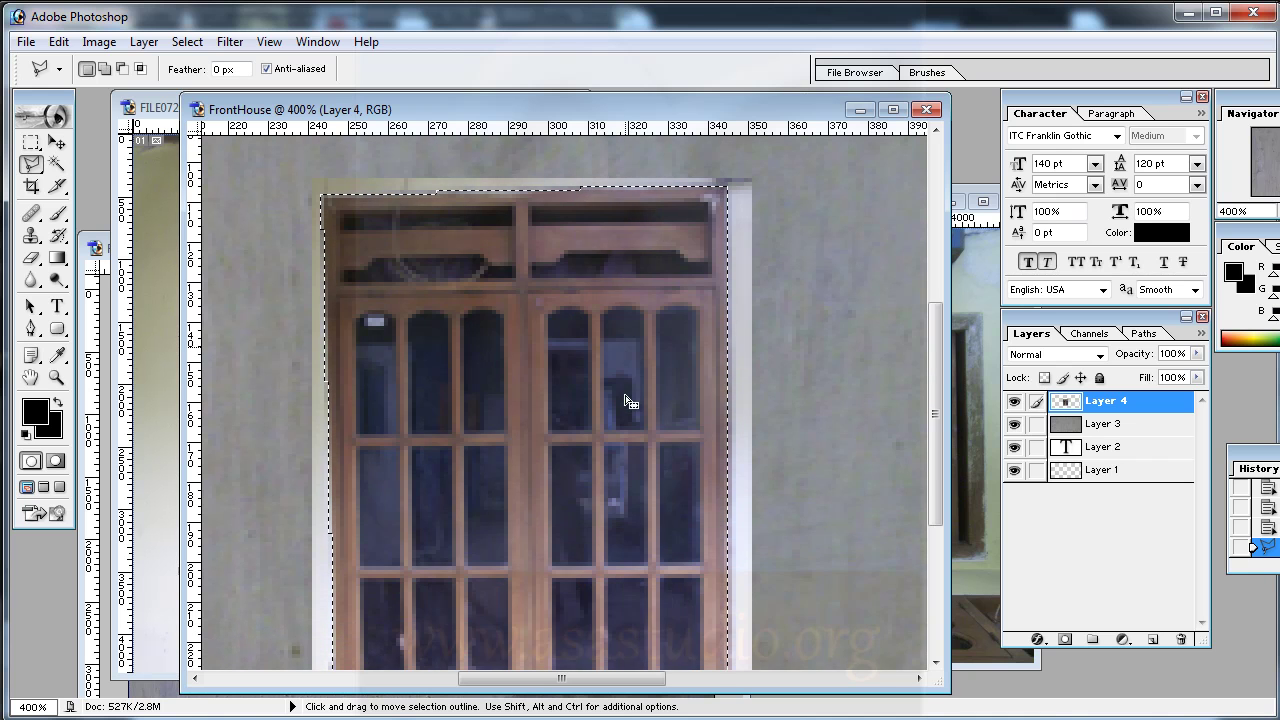
{"action": "scroll", "coordinate": [624, 398], "scroll_direction": "down", "scroll_amount": 2}
{"action": "scroll", "coordinate": [627, 395], "scroll_direction": "down", "scroll_amount": 1}
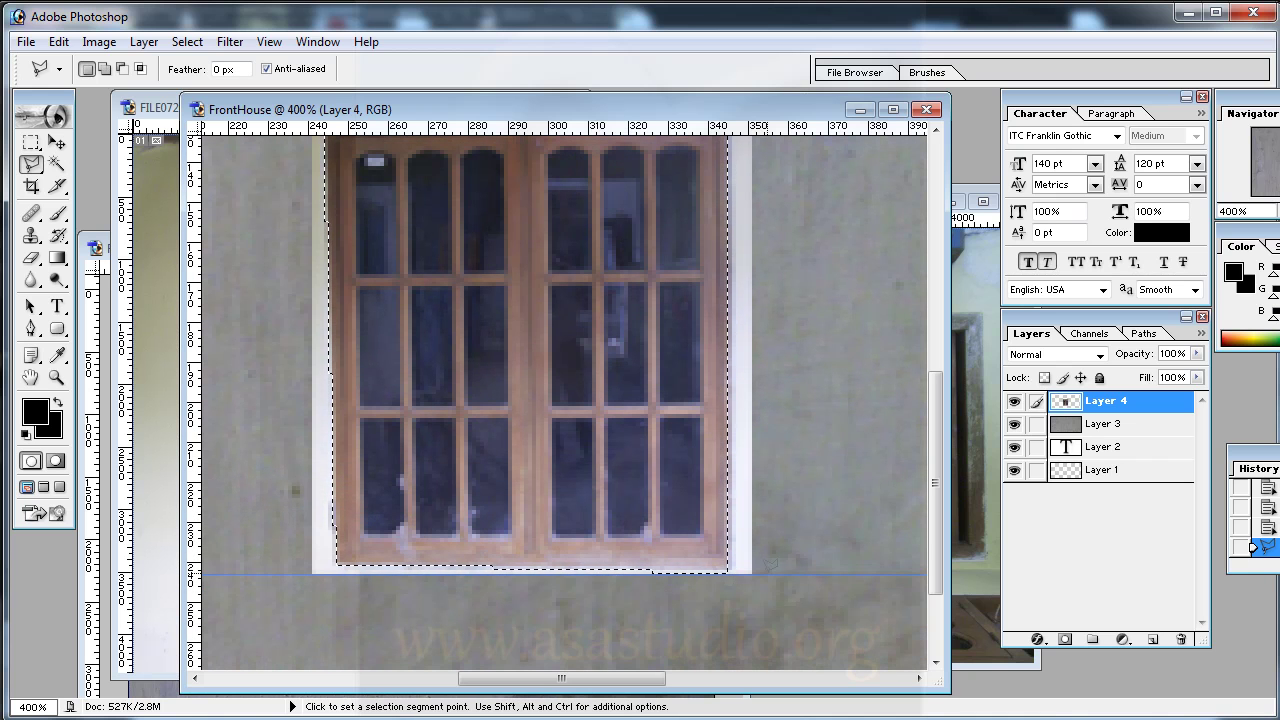
{"action": "right_click", "coordinate": [391, 237]}
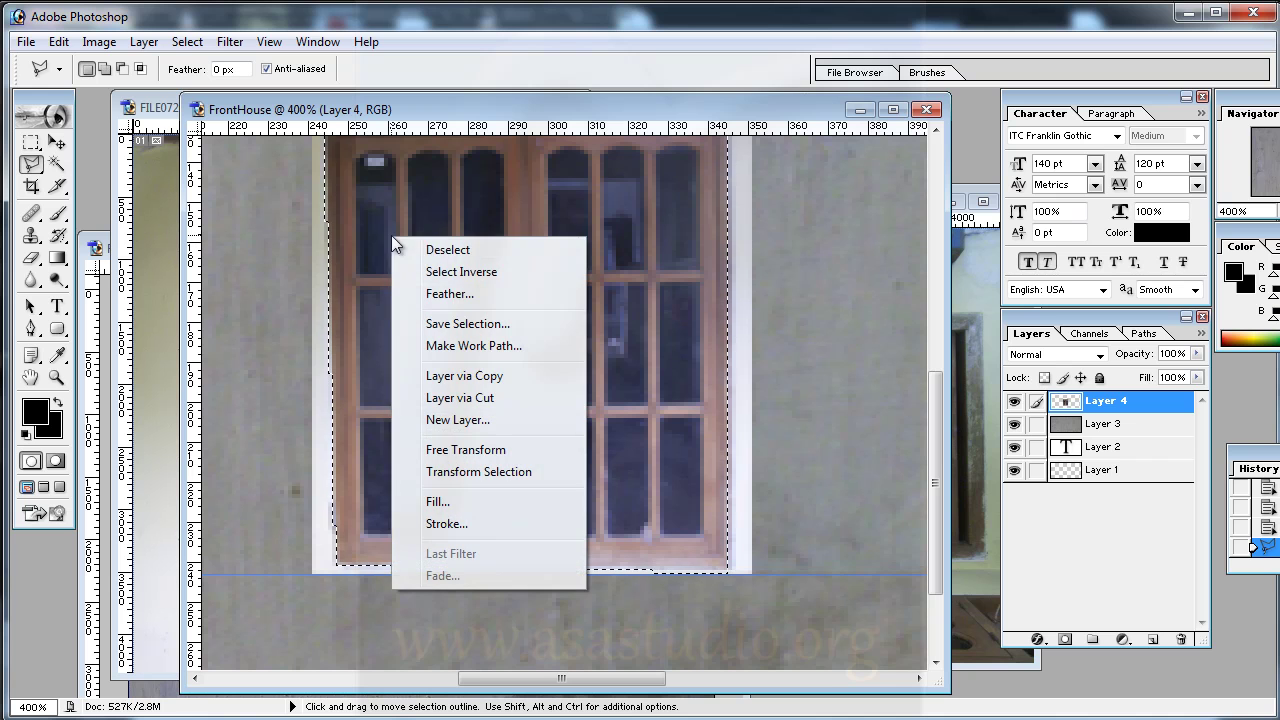
{"action": "left_click", "coordinate": [458, 273]}
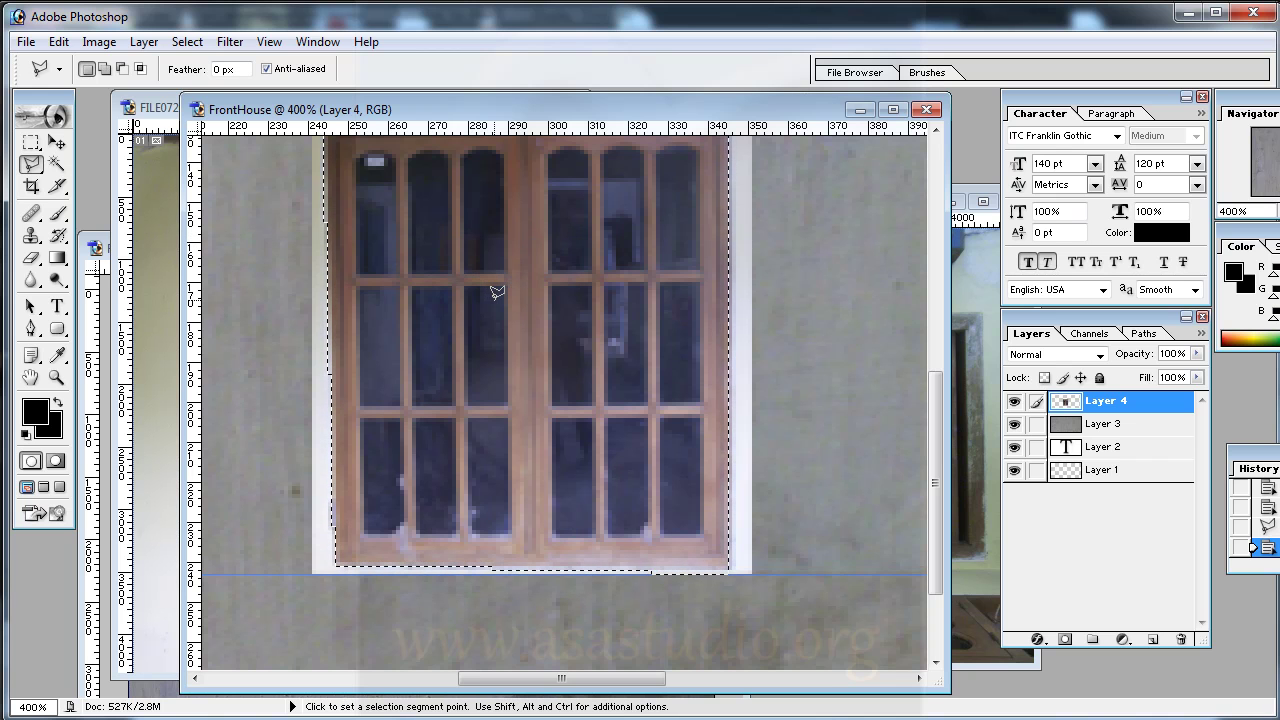
{"action": "key", "text": "Delete"}
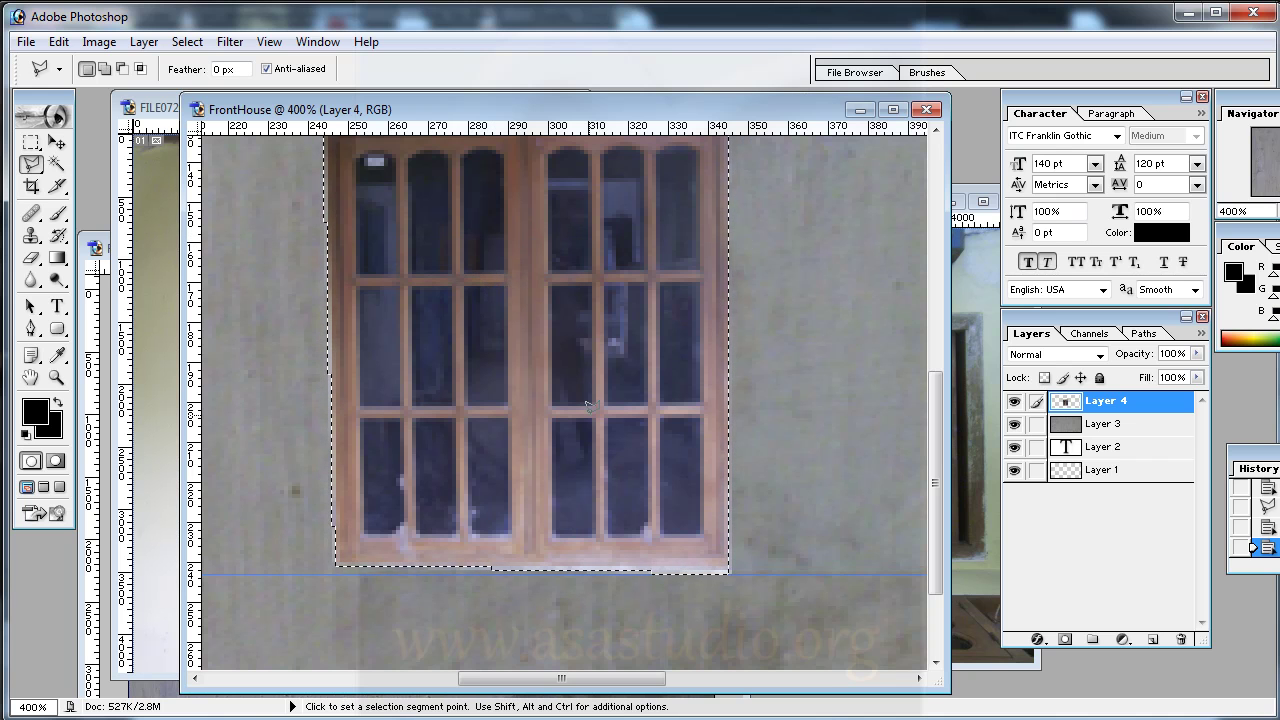
{"action": "left_click", "coordinate": [470, 375]}
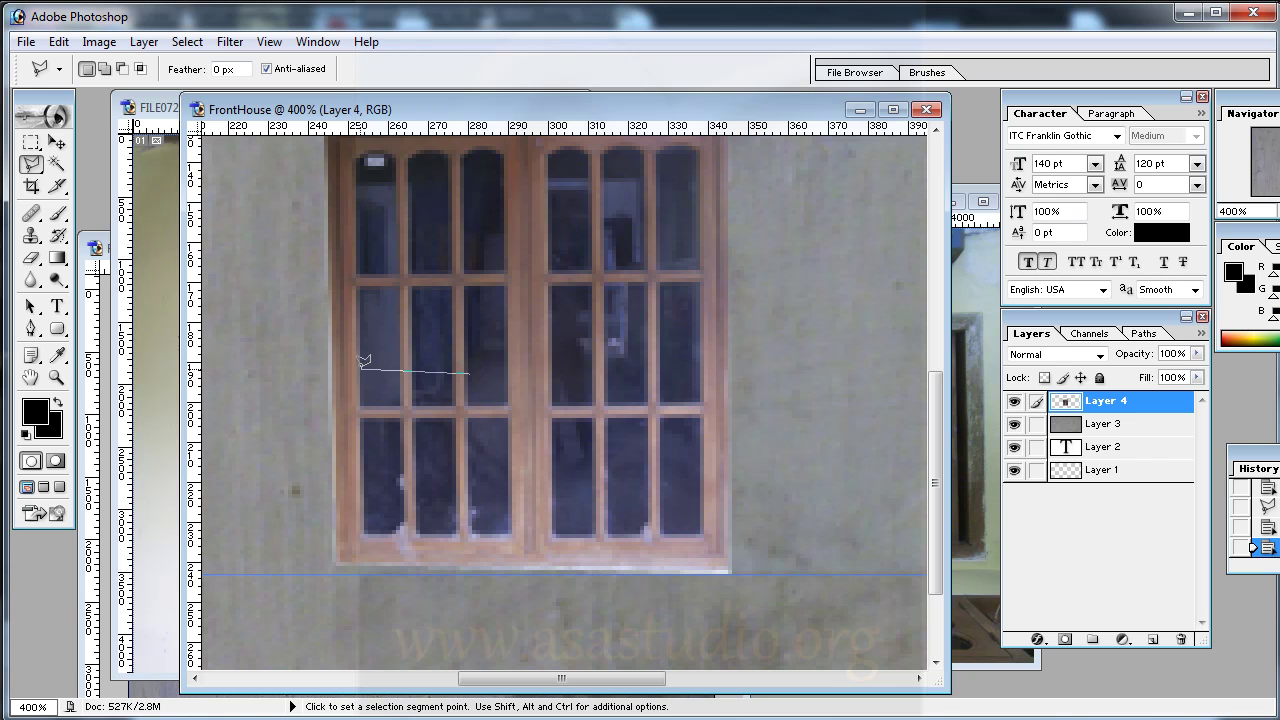
{"action": "double_click", "coordinate": [487, 430]}
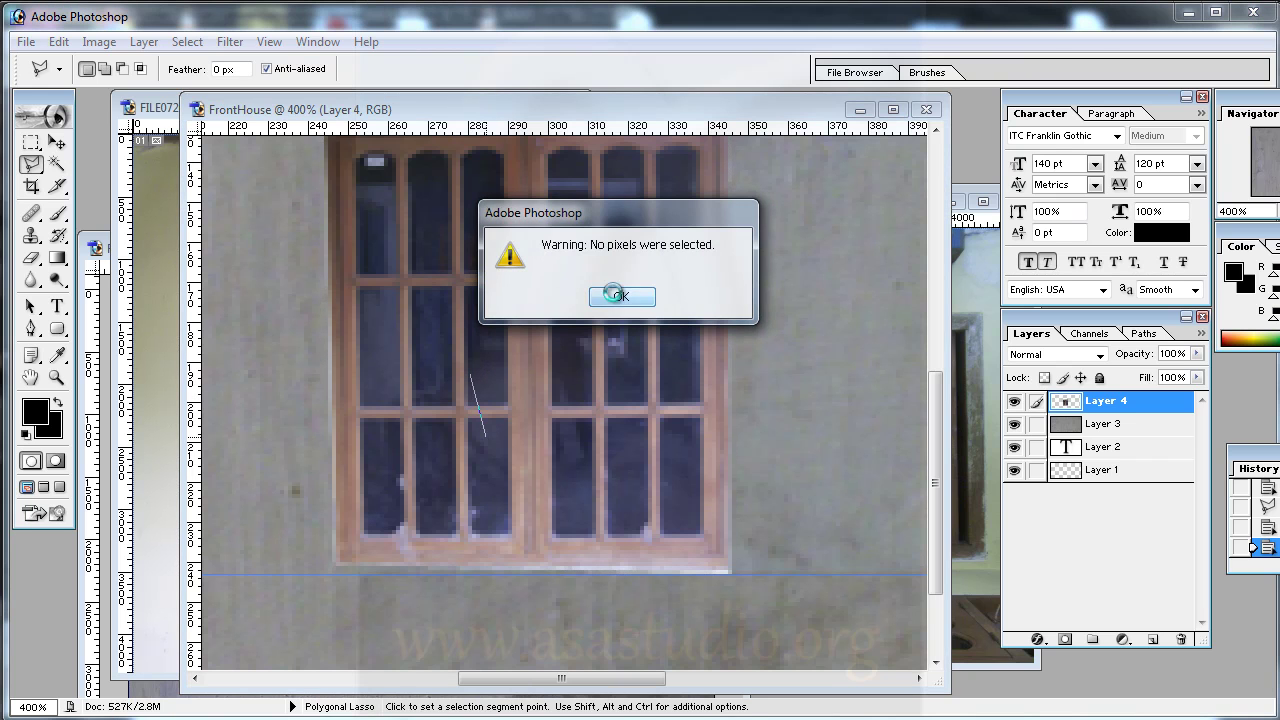
{"action": "left_click", "coordinate": [590, 298]}
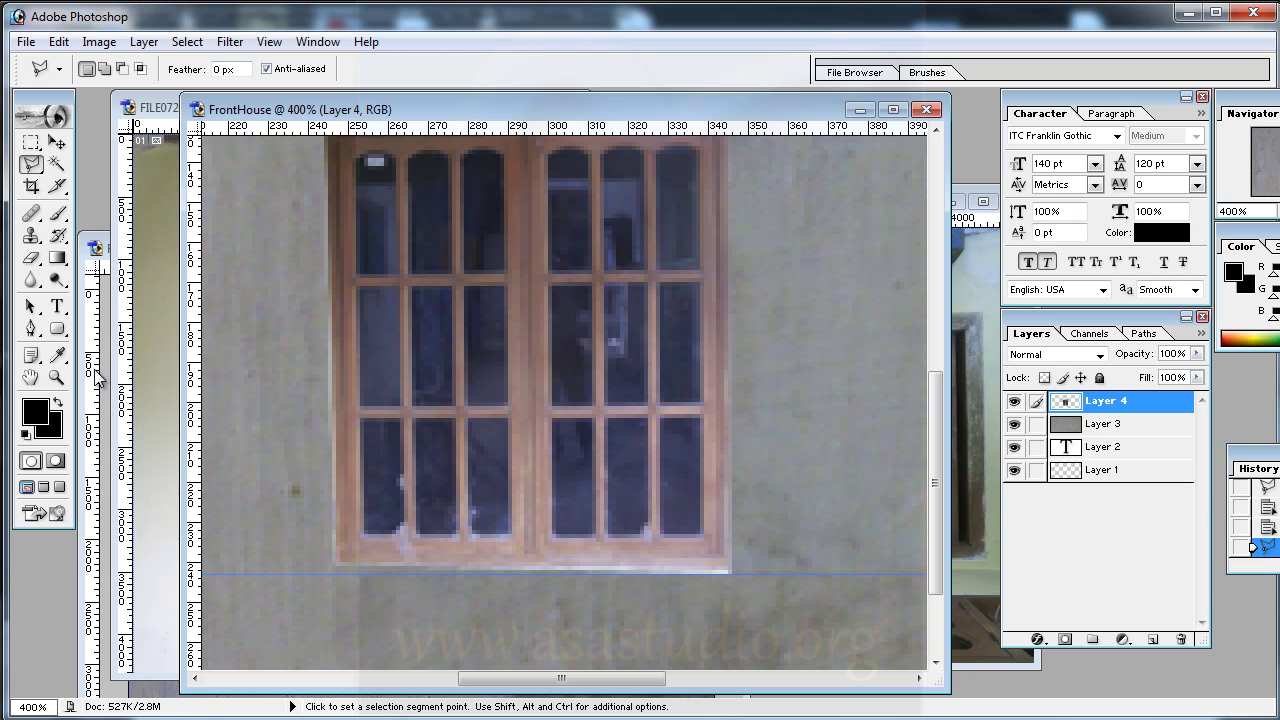
{"action": "scroll", "coordinate": [450, 270], "scroll_direction": "up", "scroll_amount": 2}
Add guides along the window's top, left and right edges, then zoom out to 300%.
{"action": "scroll", "coordinate": [476, 285], "scroll_direction": "up", "scroll_amount": 2}
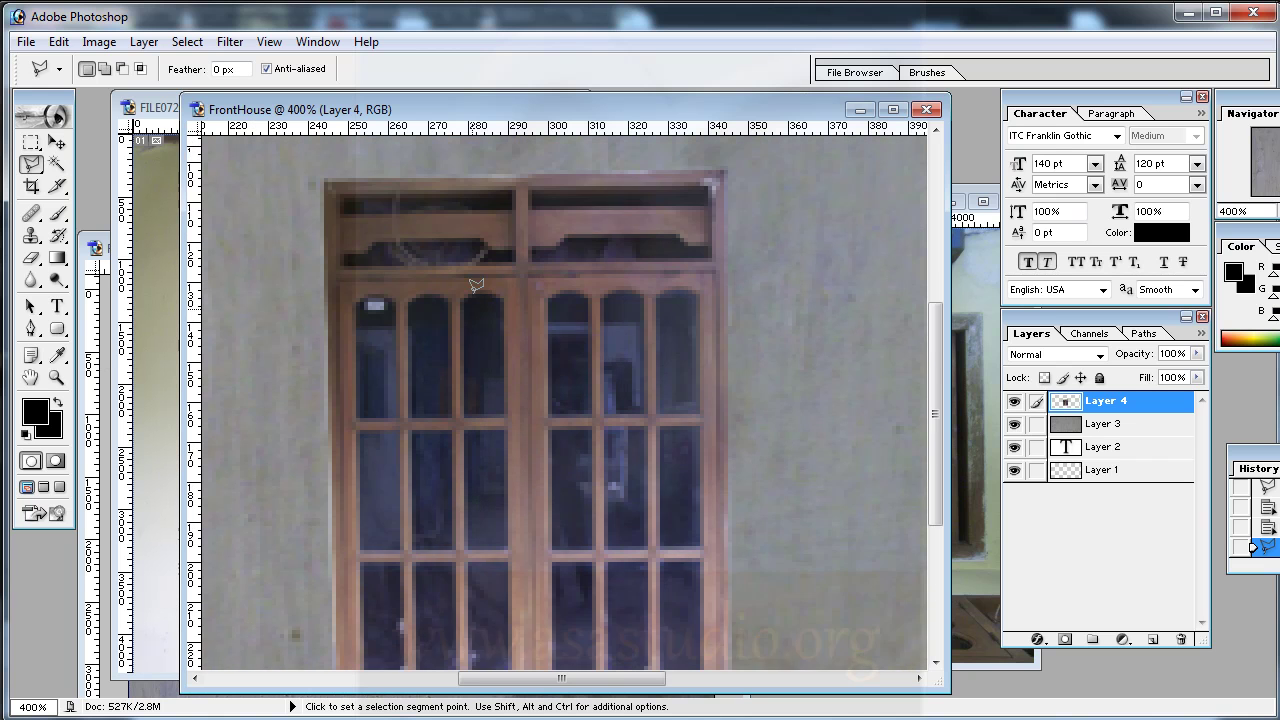
{"action": "scroll", "coordinate": [482, 274], "scroll_direction": "up", "scroll_amount": 2}
{"action": "left_click_drag", "start_coordinate": [504, 132], "coordinate": [508, 236]}
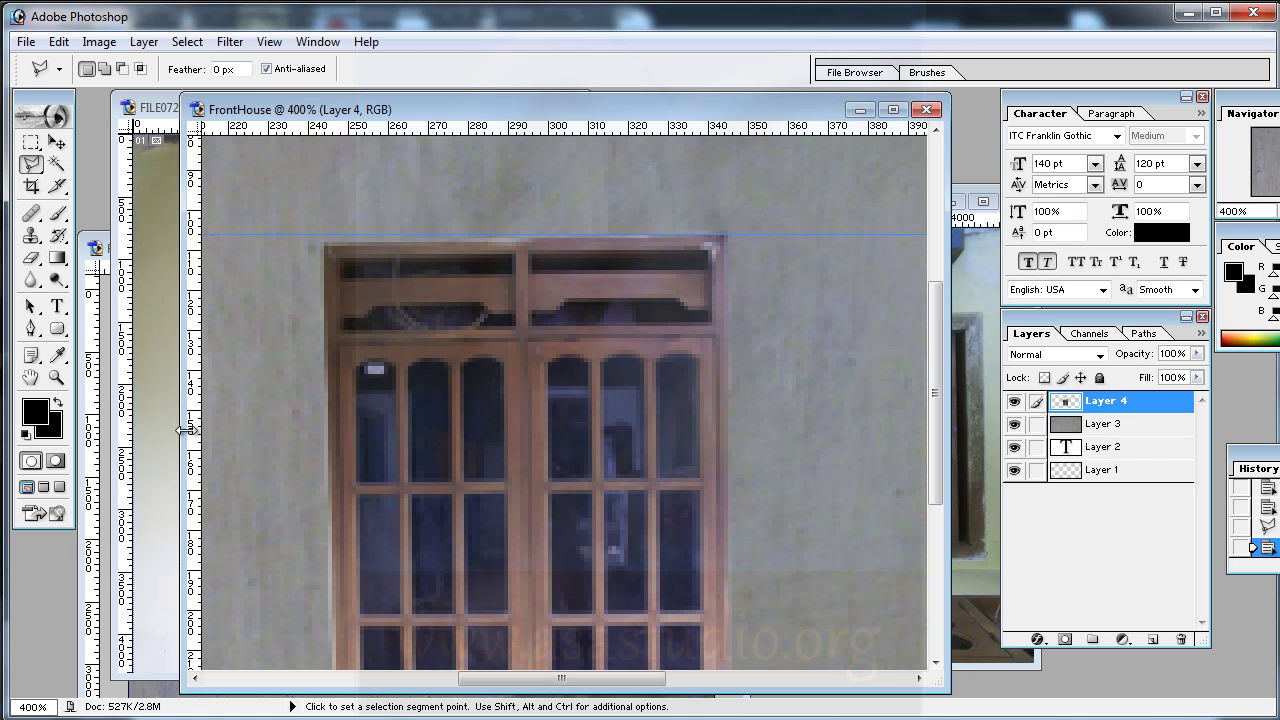
{"action": "left_click_drag", "start_coordinate": [188, 430], "coordinate": [320, 450]}
{"action": "mouse_move", "coordinate": [196, 460]}
{"action": "left_mouse_down"}
{"action": "mouse_move", "coordinate": [740, 460]}
{"action": "mouse_move", "coordinate": [729, 461]}
{"action": "left_mouse_up"}
{"action": "scroll", "coordinate": [530, 316], "scroll_direction": "down", "scroll_amount": 1}
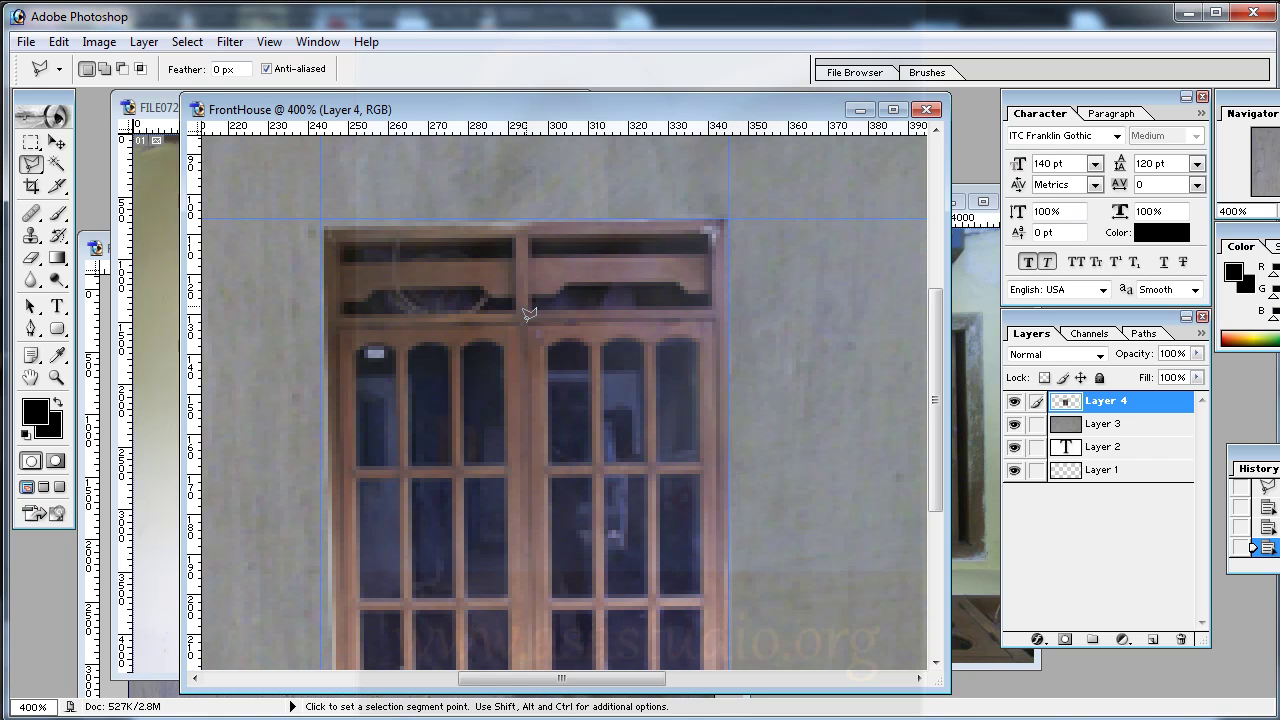
{"action": "scroll", "coordinate": [531, 316], "scroll_direction": "down", "scroll_amount": 4}
{"action": "key", "text": "ctrl+minus"}
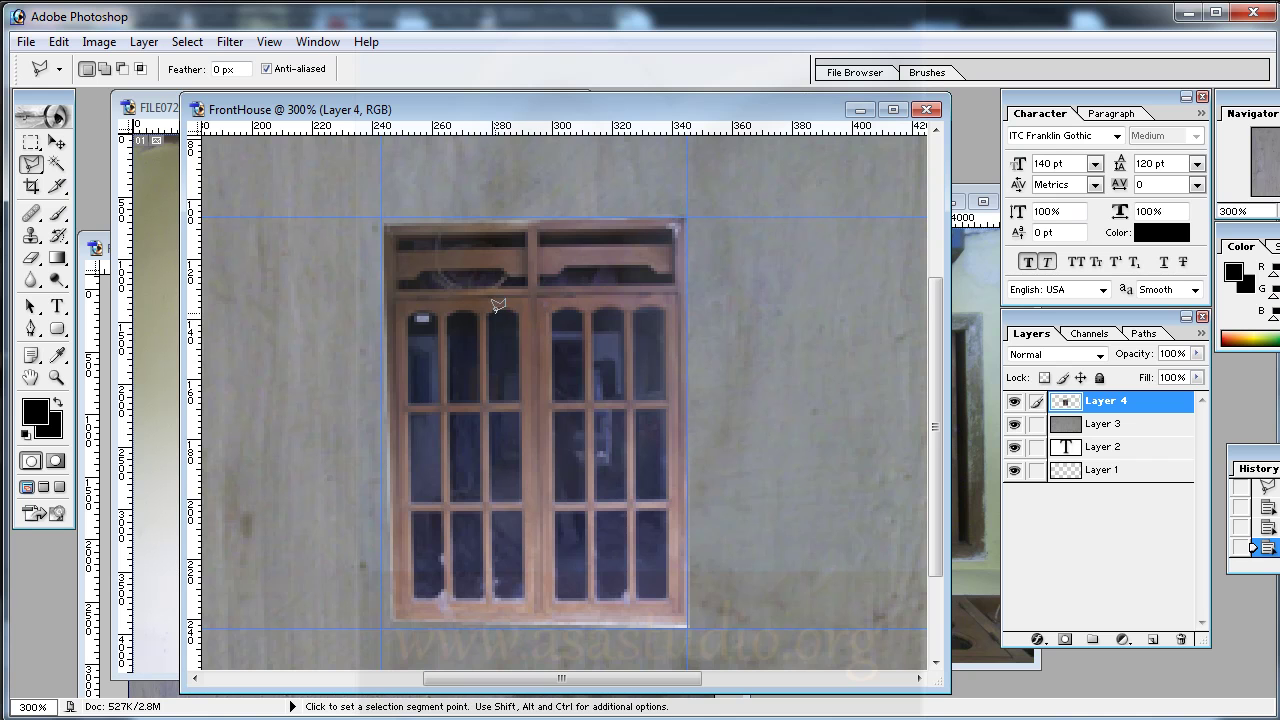
Put the window layer into Free Transform's Distort mode.
{"action": "right_click", "coordinate": [490, 309]}
{"action": "left_click", "coordinate": [605, 457]}
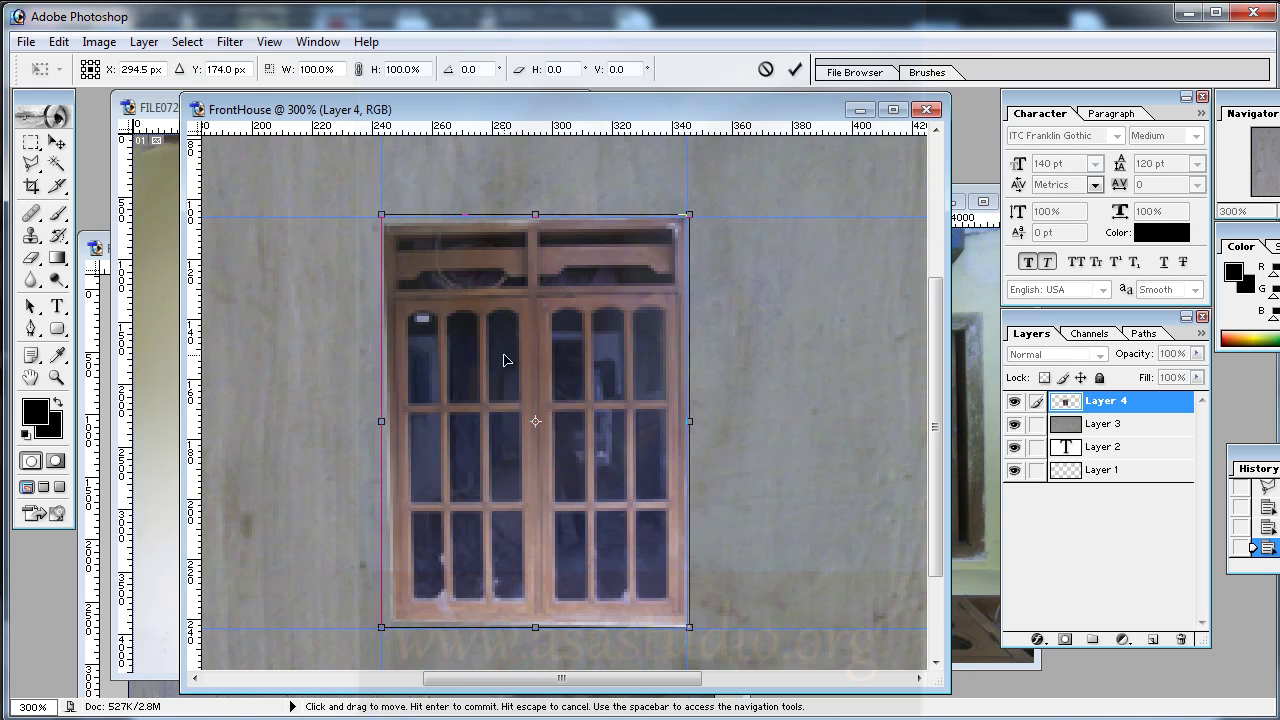
{"action": "right_click", "coordinate": [490, 328]}
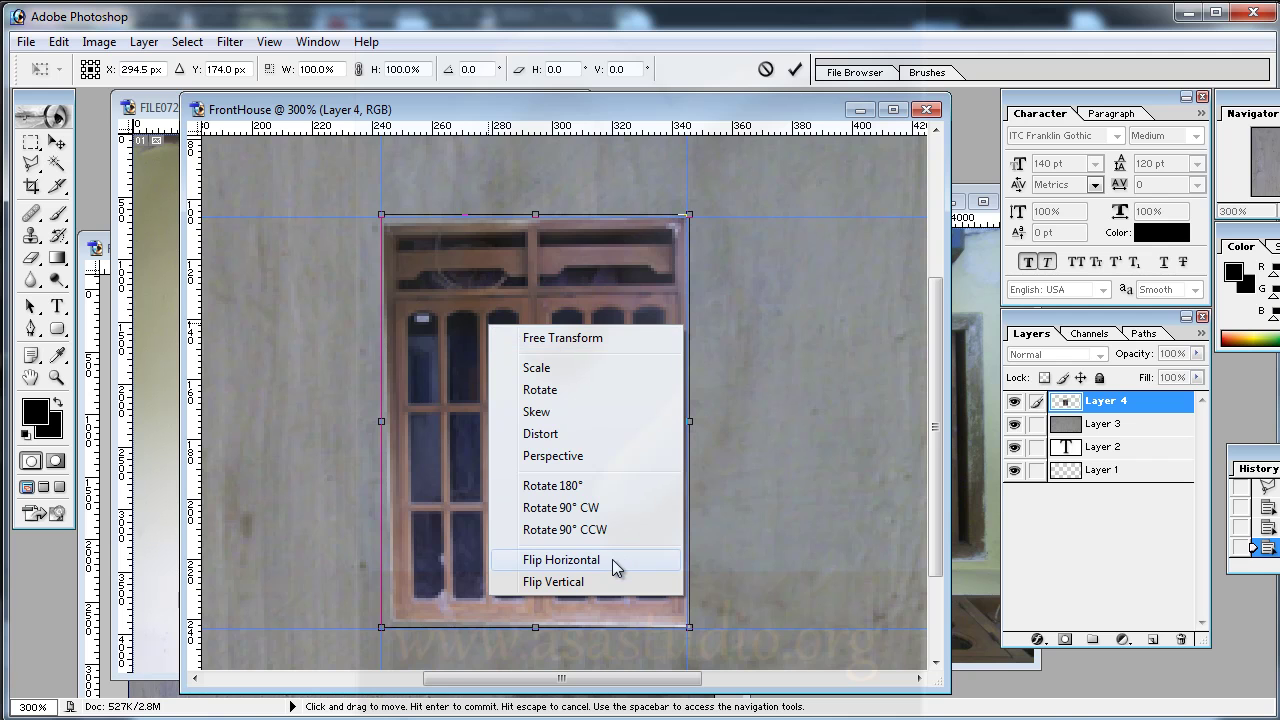
{"action": "left_click", "coordinate": [584, 428]}
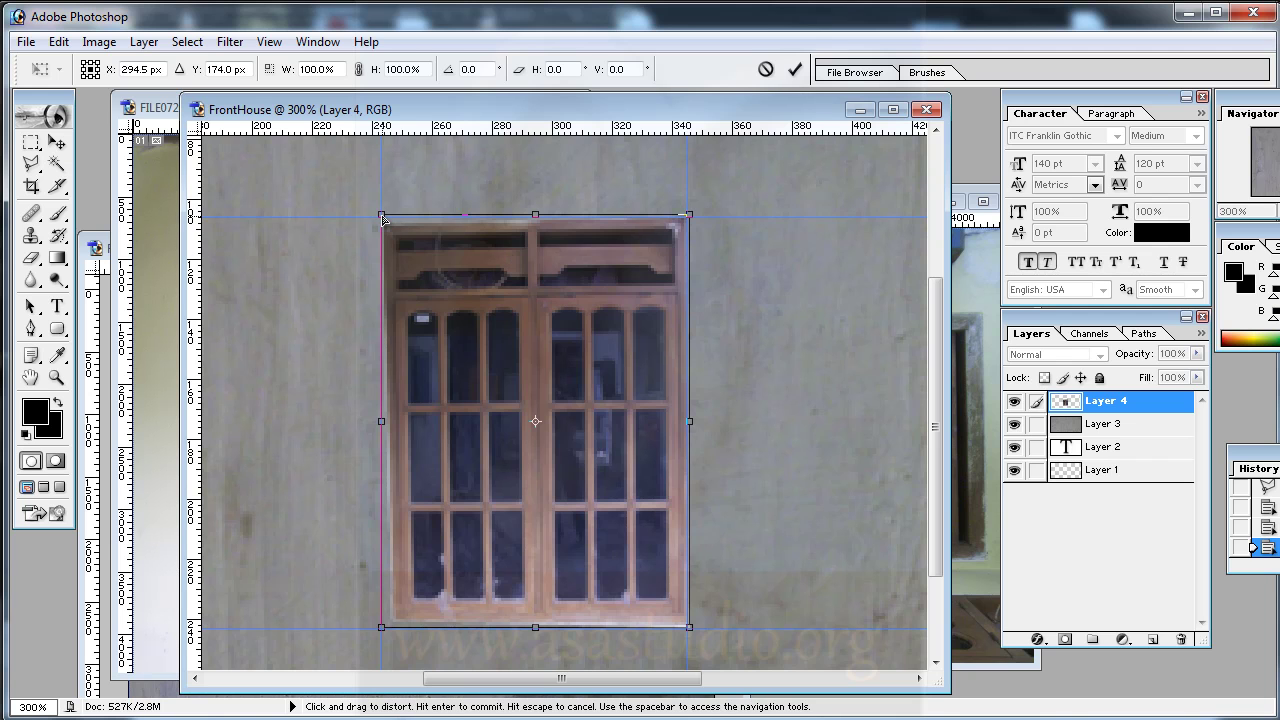
Pull all four window corners onto the guides to square it upright, then commit.
{"action": "left_click_drag", "start_coordinate": [382, 217], "coordinate": [382, 209]}
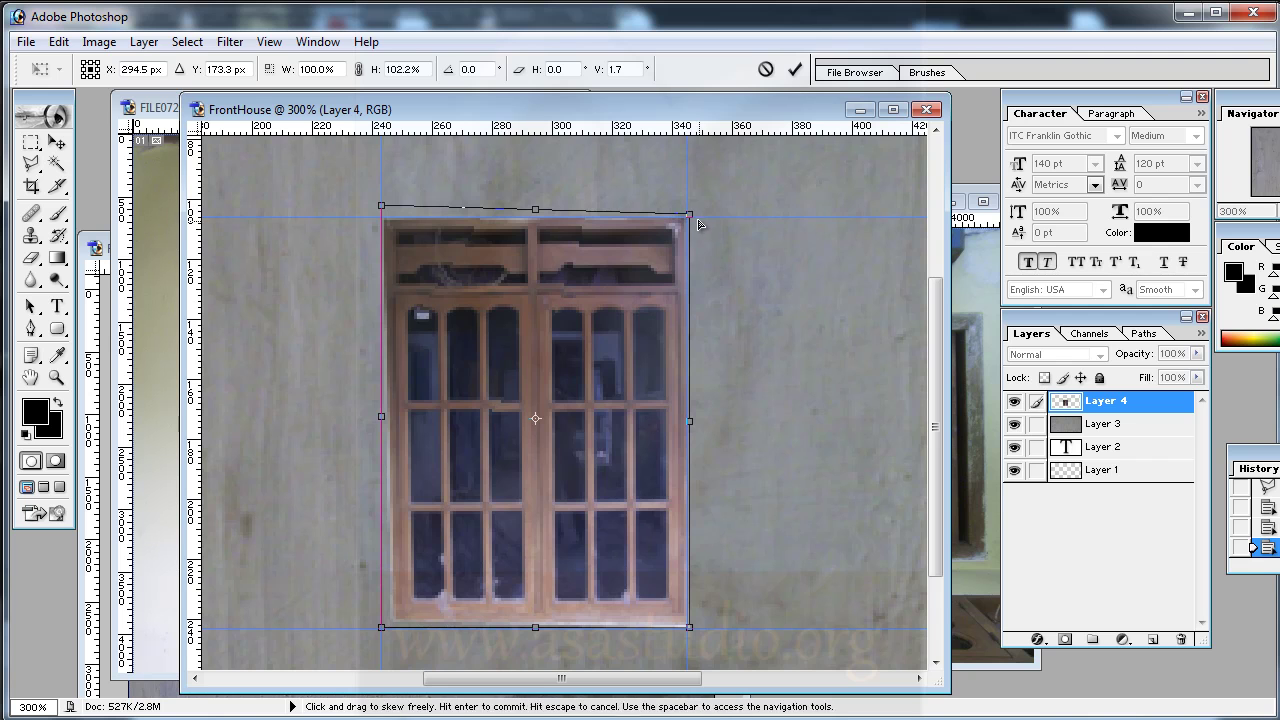
{"action": "left_click_drag", "start_coordinate": [689, 214], "coordinate": [696, 217]}
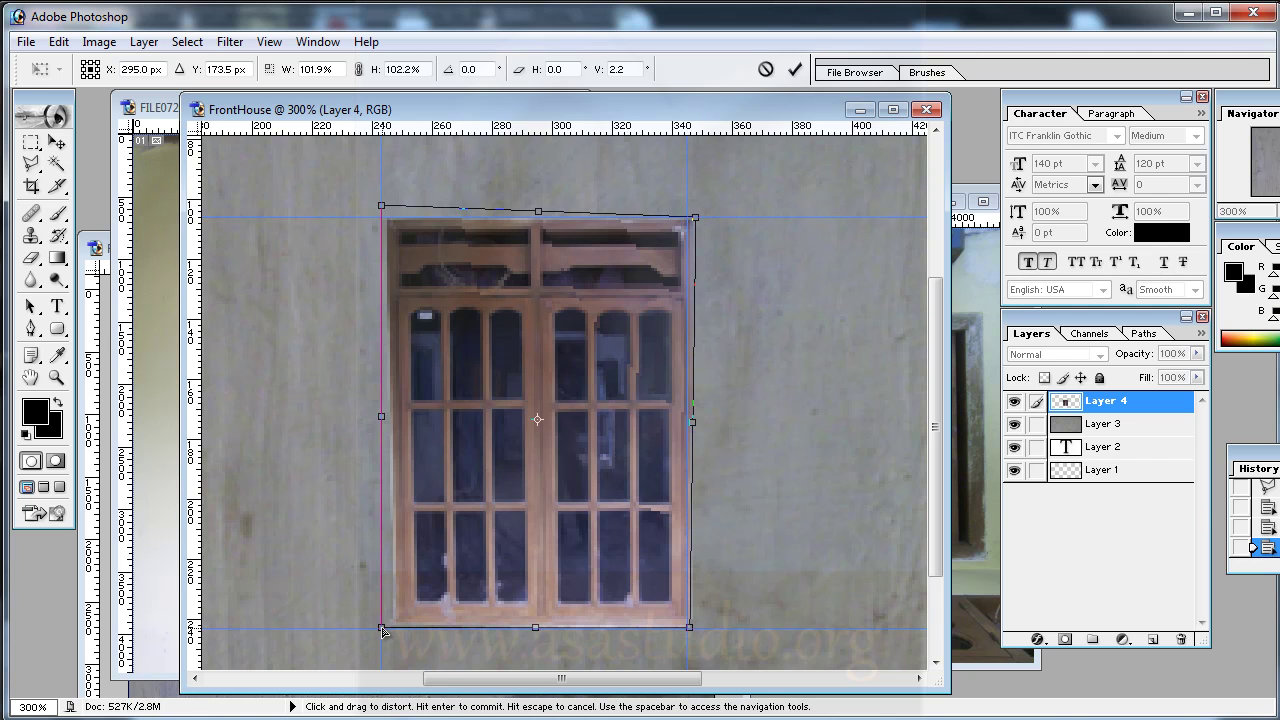
{"action": "left_click_drag", "start_coordinate": [382, 629], "coordinate": [370, 640]}
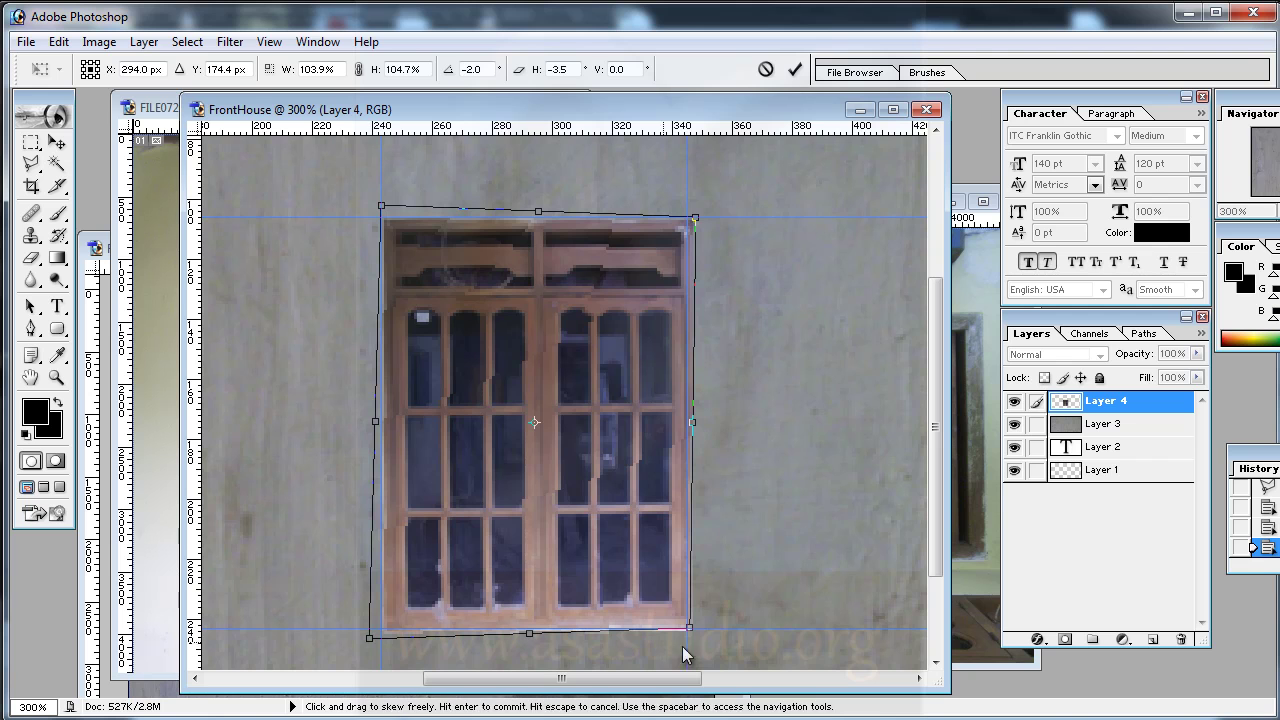
{"action": "left_click_drag", "start_coordinate": [690, 630], "coordinate": [695, 633]}
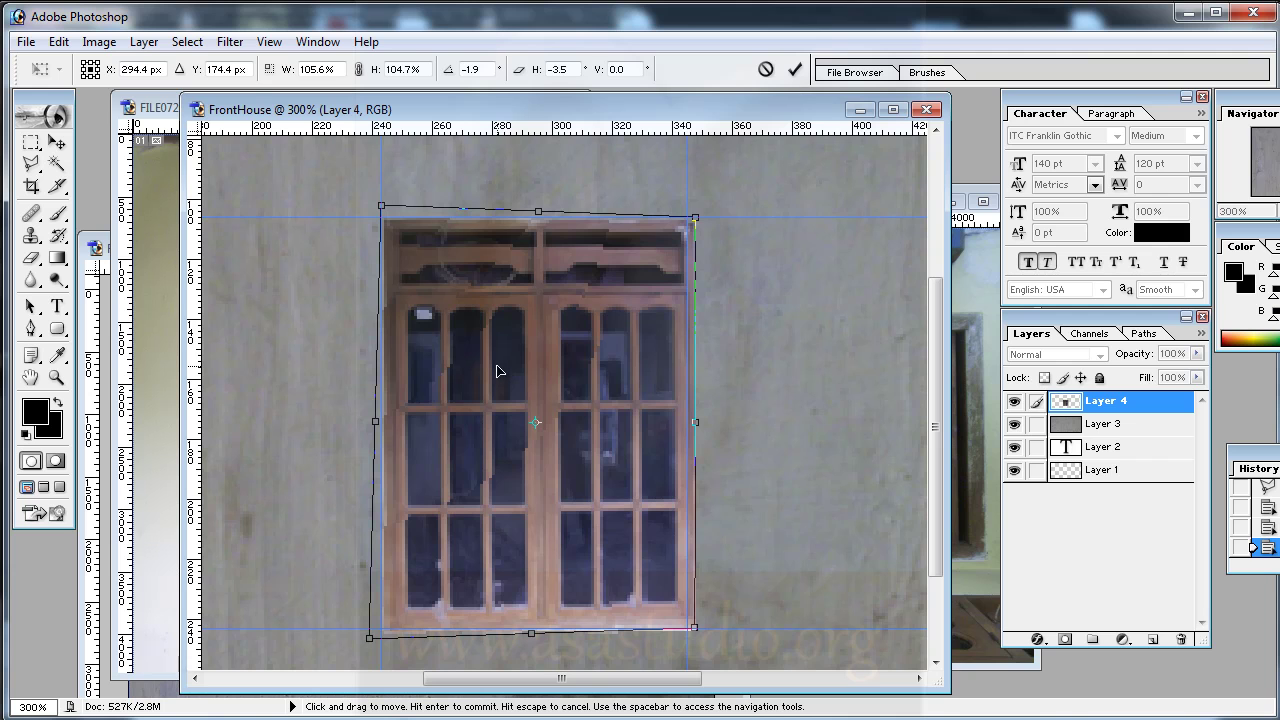
{"action": "key", "text": "Return"}
{"action": "key", "text": "l"}
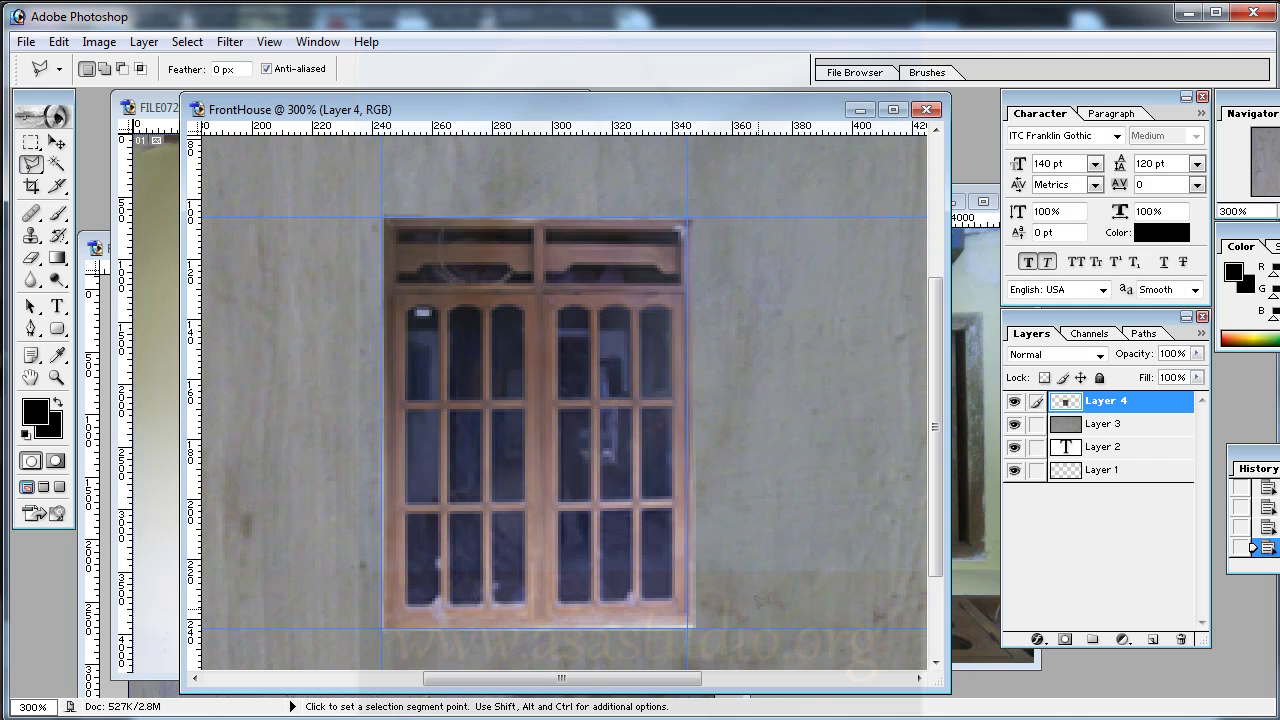
Free-transform Layer 4's window photo to about 96.2% width and apply it.
{"action": "right_click", "coordinate": [497, 330]}
{"action": "left_click", "coordinate": [582, 479]}
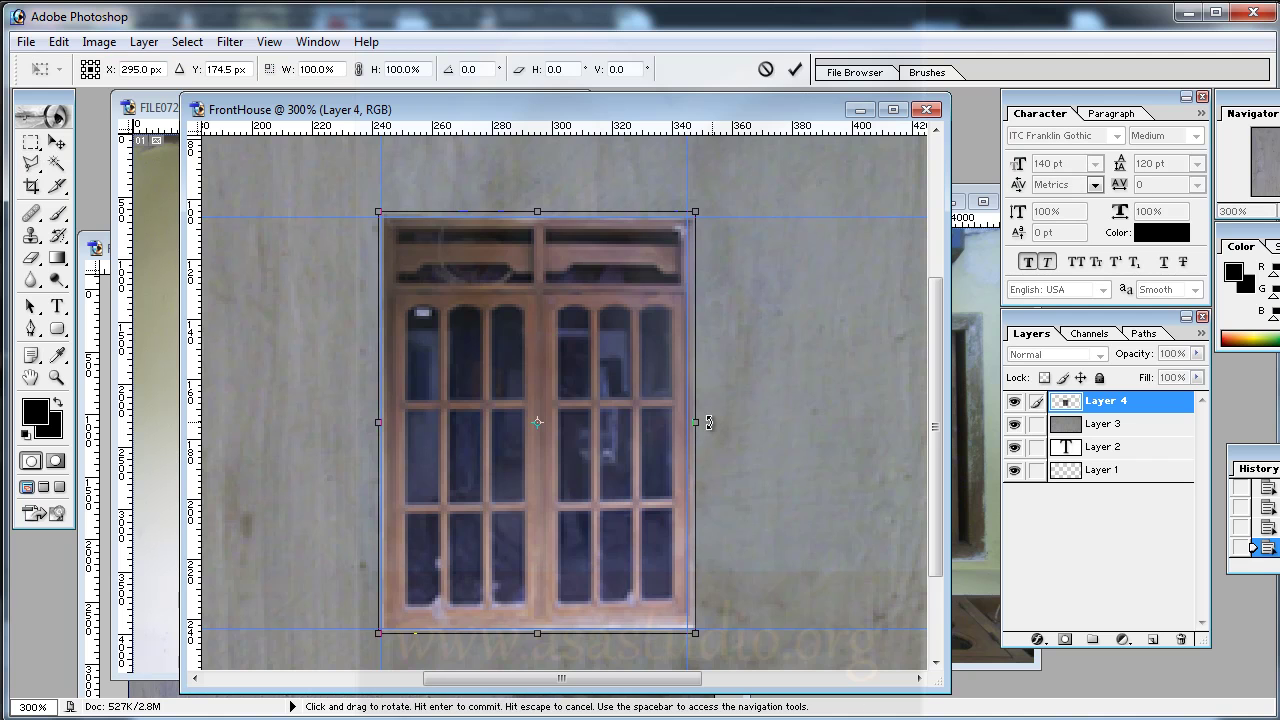
{"action": "left_click_drag", "start_coordinate": [709, 423], "coordinate": [700, 423]}
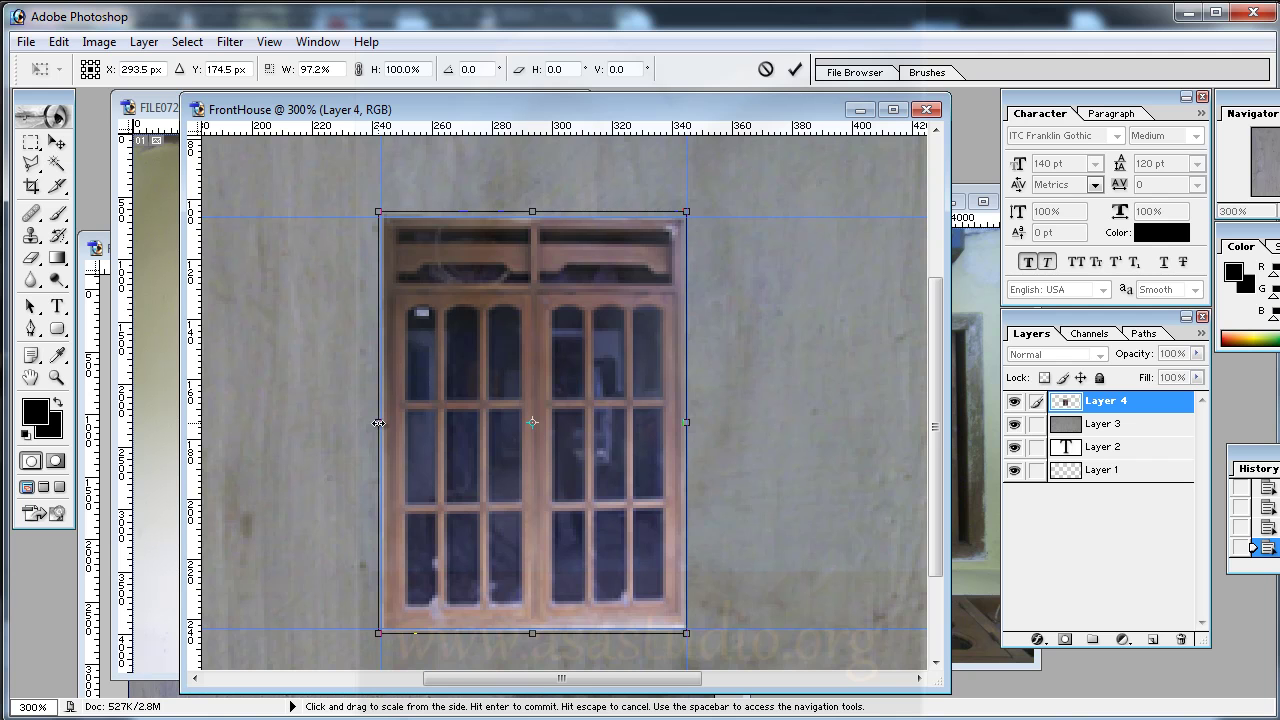
{"action": "left_click_drag", "start_coordinate": [376, 423], "coordinate": [374, 423]}
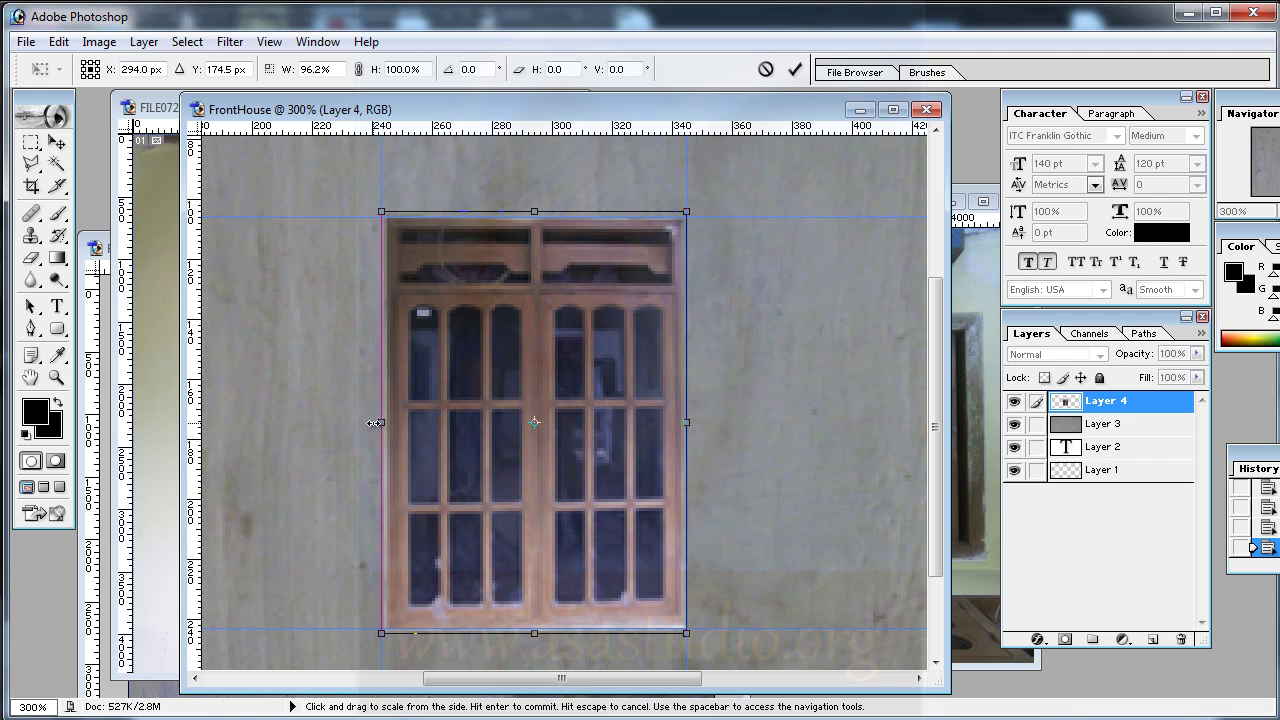
{"action": "key", "text": "Return"}
{"action": "key", "text": "l"}
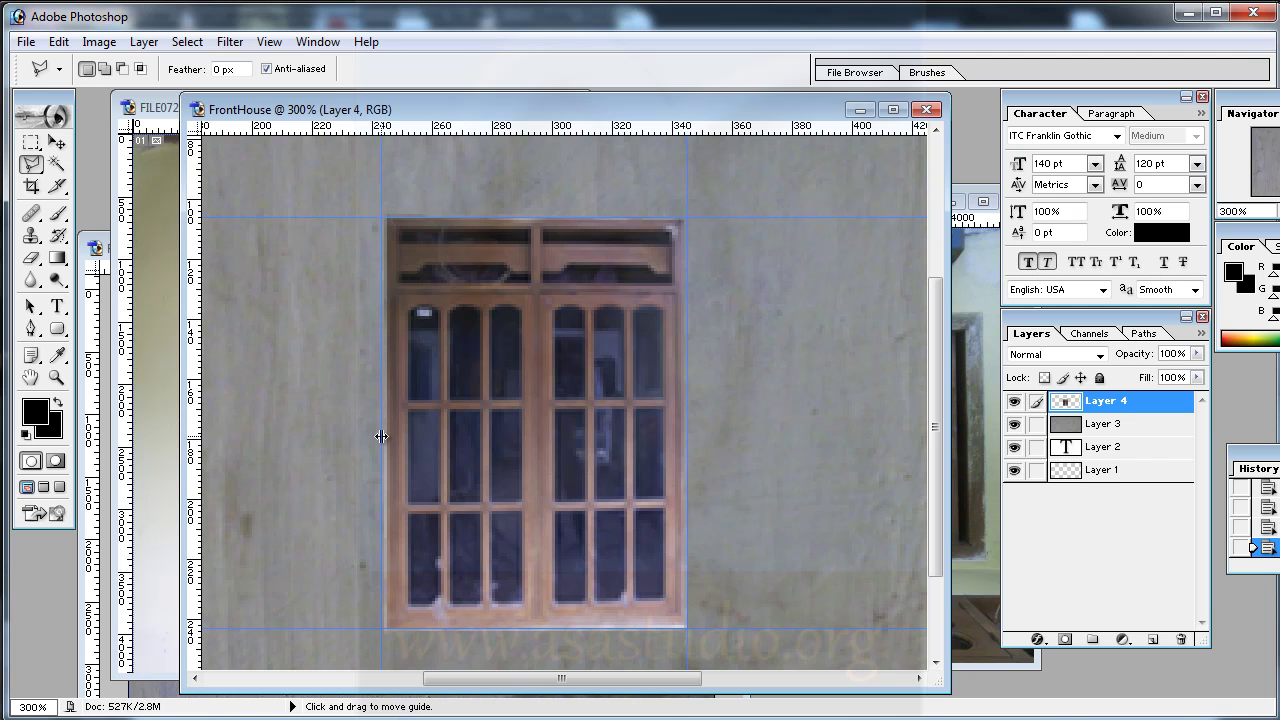
Snap the left and right vertical guides to the window's edges, checking at 500% zoom before returning to 300%.
{"action": "left_click_drag", "start_coordinate": [381, 436], "coordinate": [388, 440]}
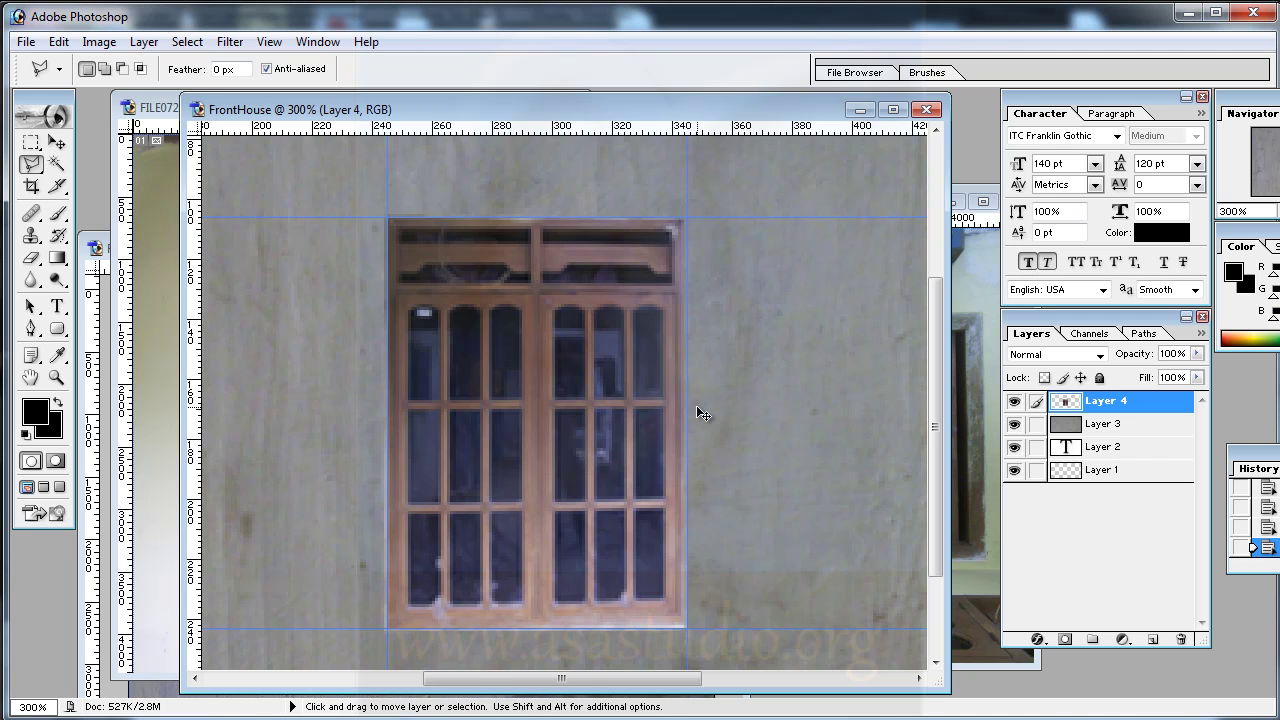
{"action": "key", "text": "ctrl+plus"}
{"action": "key", "text": "ctrl+plus"}
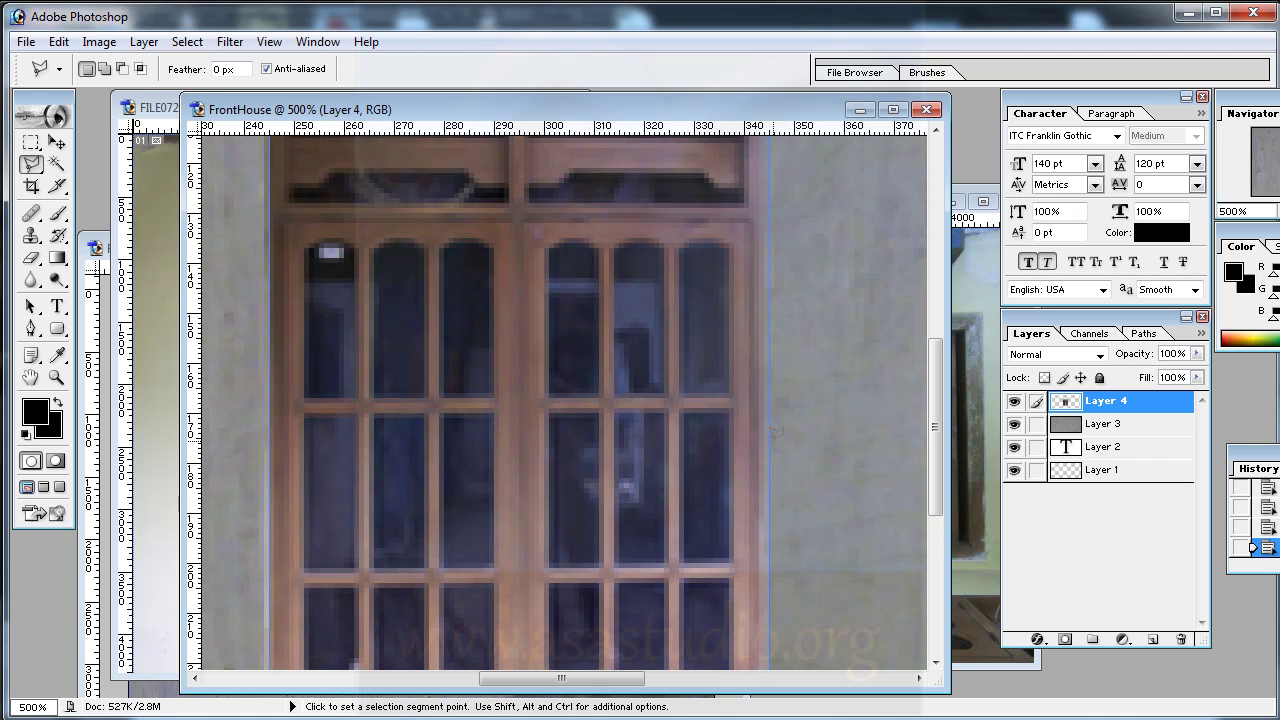
{"action": "left_click_drag", "start_coordinate": [768, 442], "coordinate": [763, 446]}
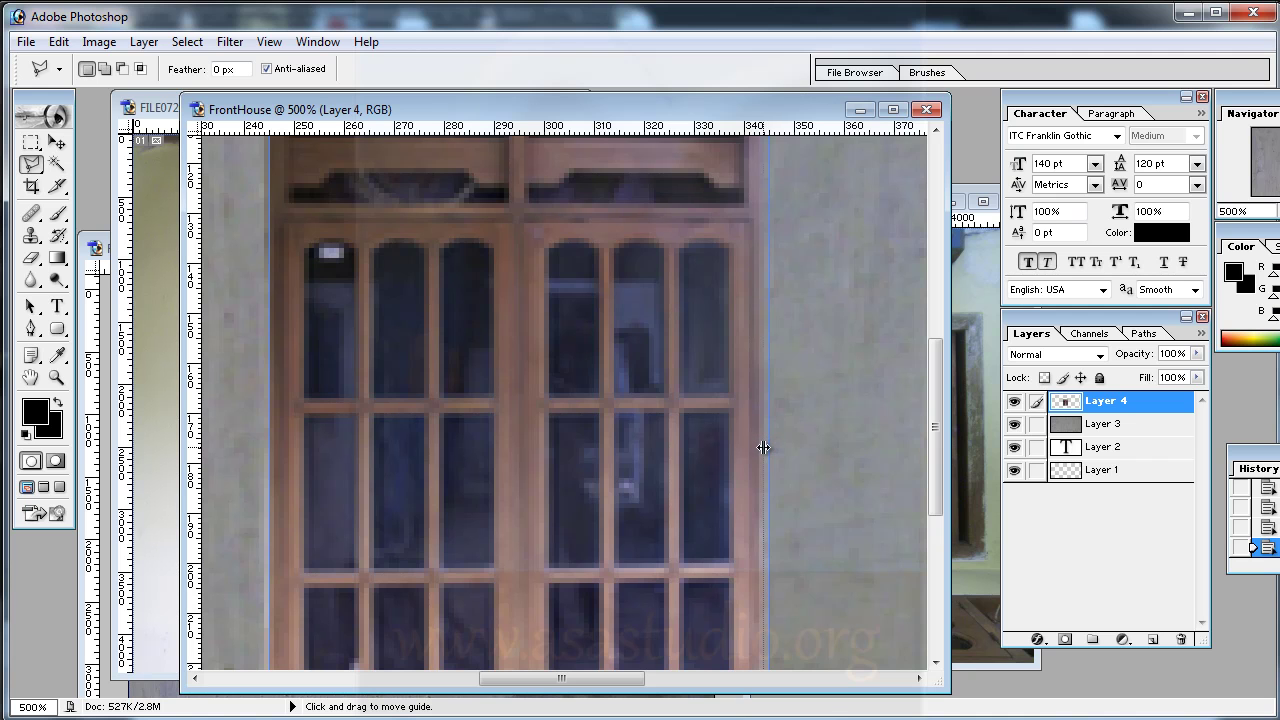
{"action": "scroll", "coordinate": [604, 322], "scroll_direction": "up", "scroll_amount": 5}
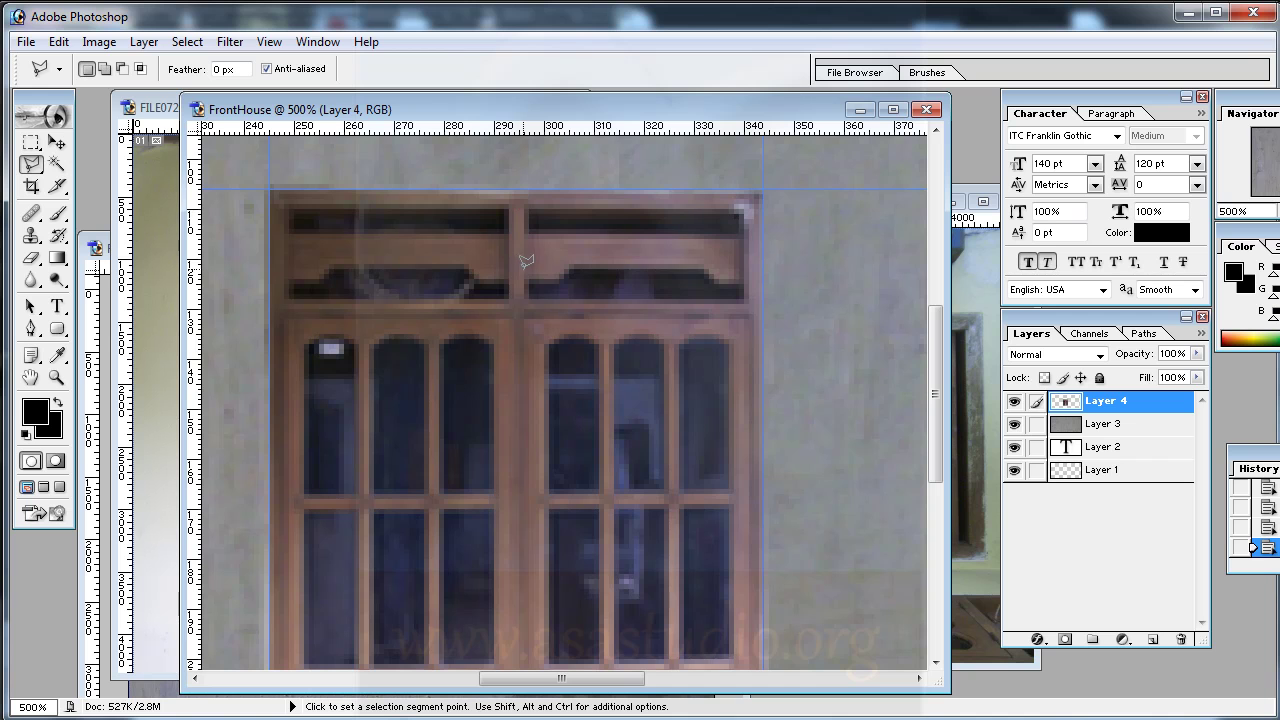
{"action": "scroll", "coordinate": [524, 261], "scroll_direction": "down", "scroll_amount": 5}
{"action": "scroll", "coordinate": [530, 290], "scroll_direction": "down", "scroll_amount": 5}
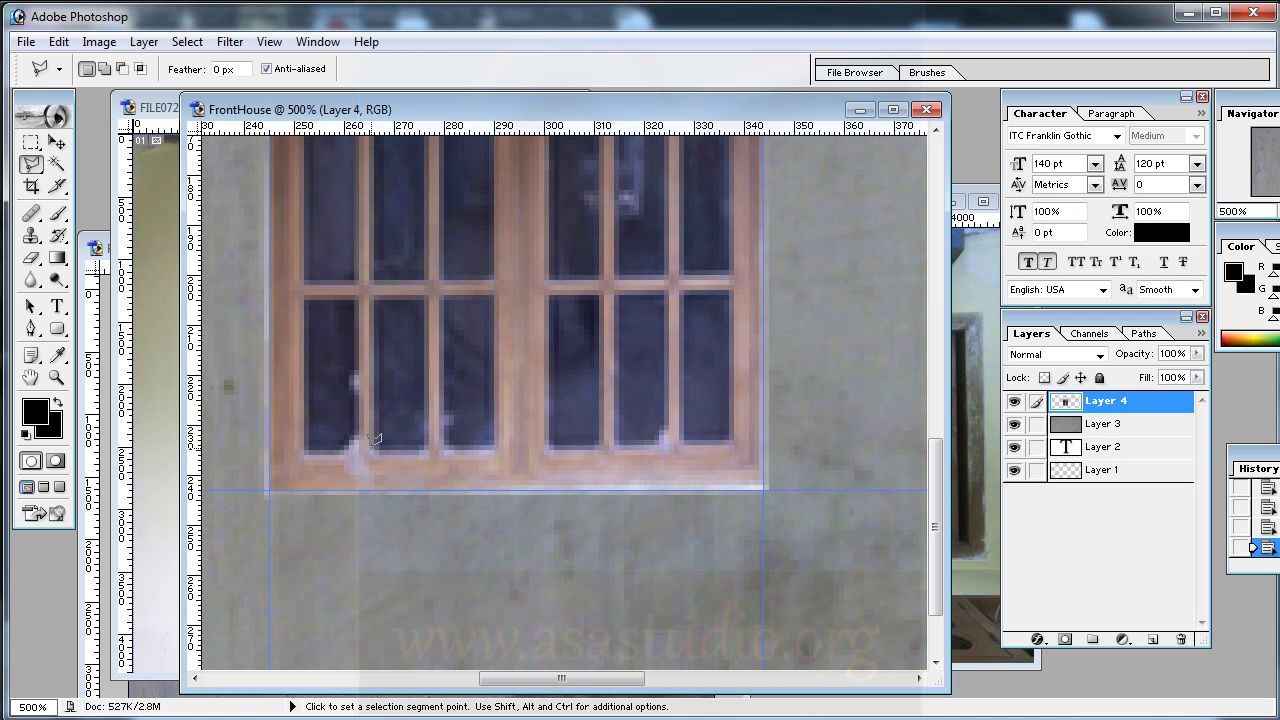
{"action": "key", "text": "ctrl+minus"}
{"action": "key", "text": "ctrl+minus"}
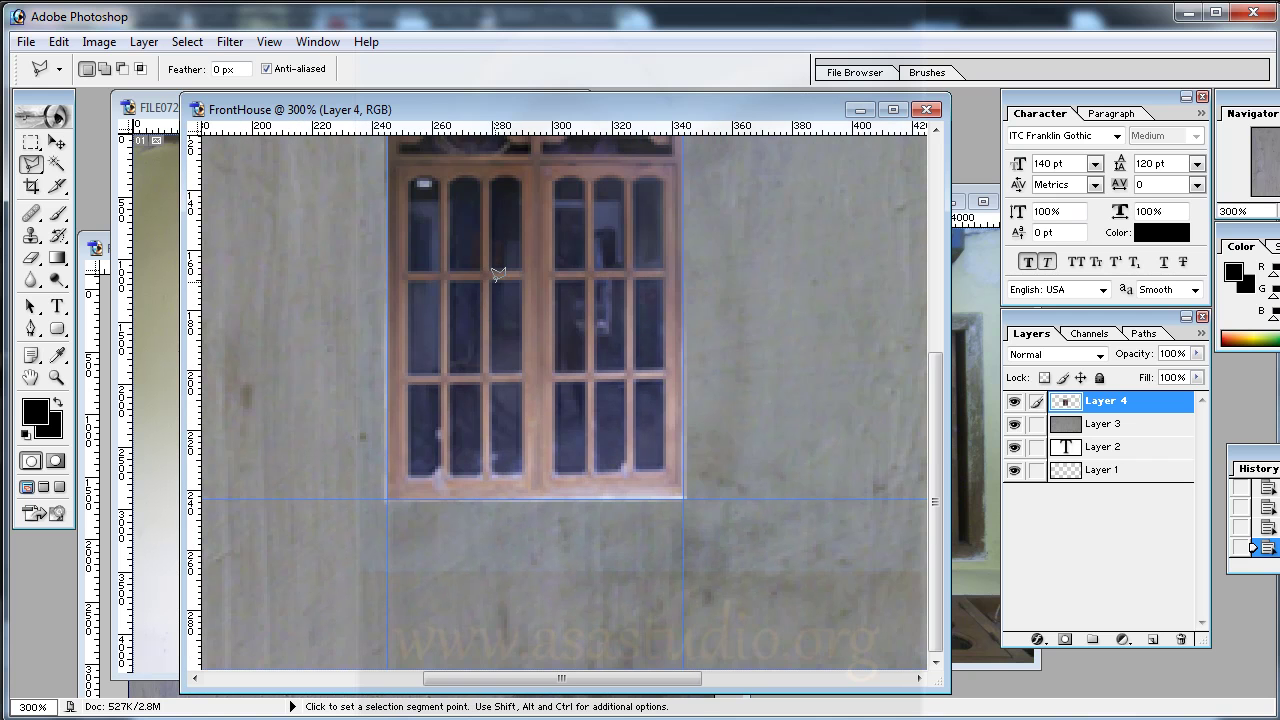
{"action": "left_click_drag", "start_coordinate": [500, 268], "coordinate": [474, 390]}
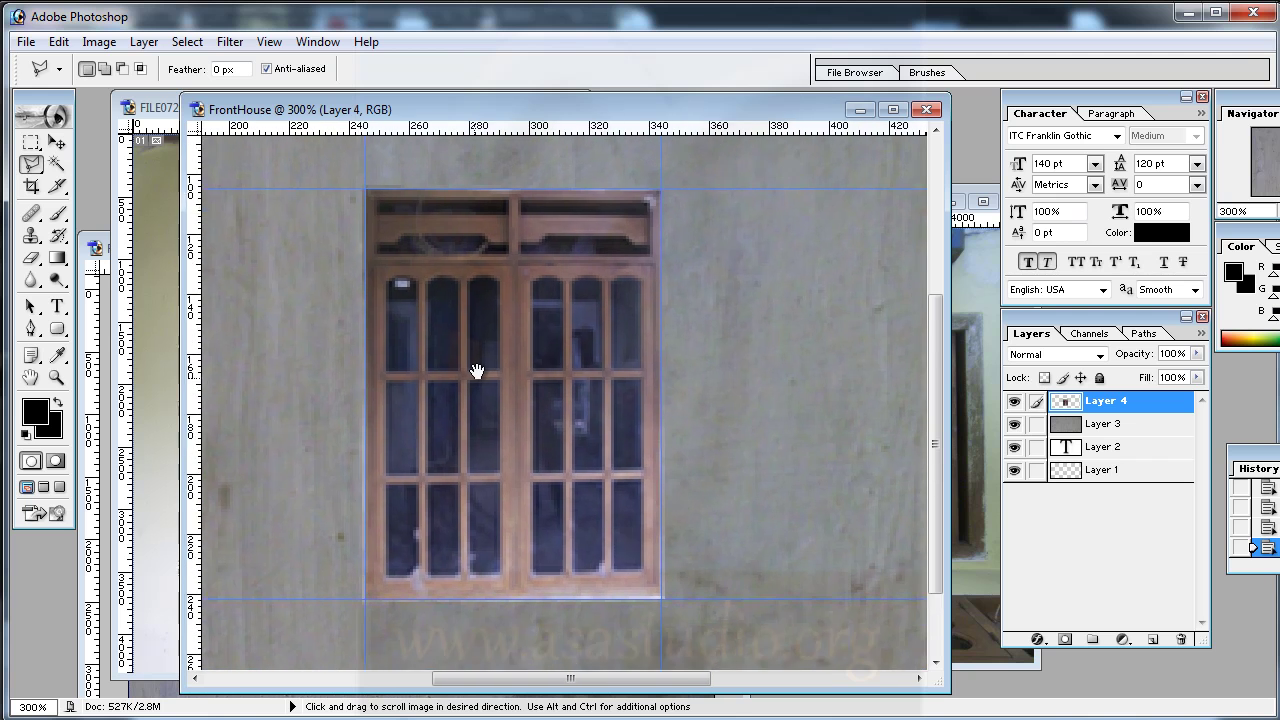
{"action": "left_click", "coordinate": [31, 142]}
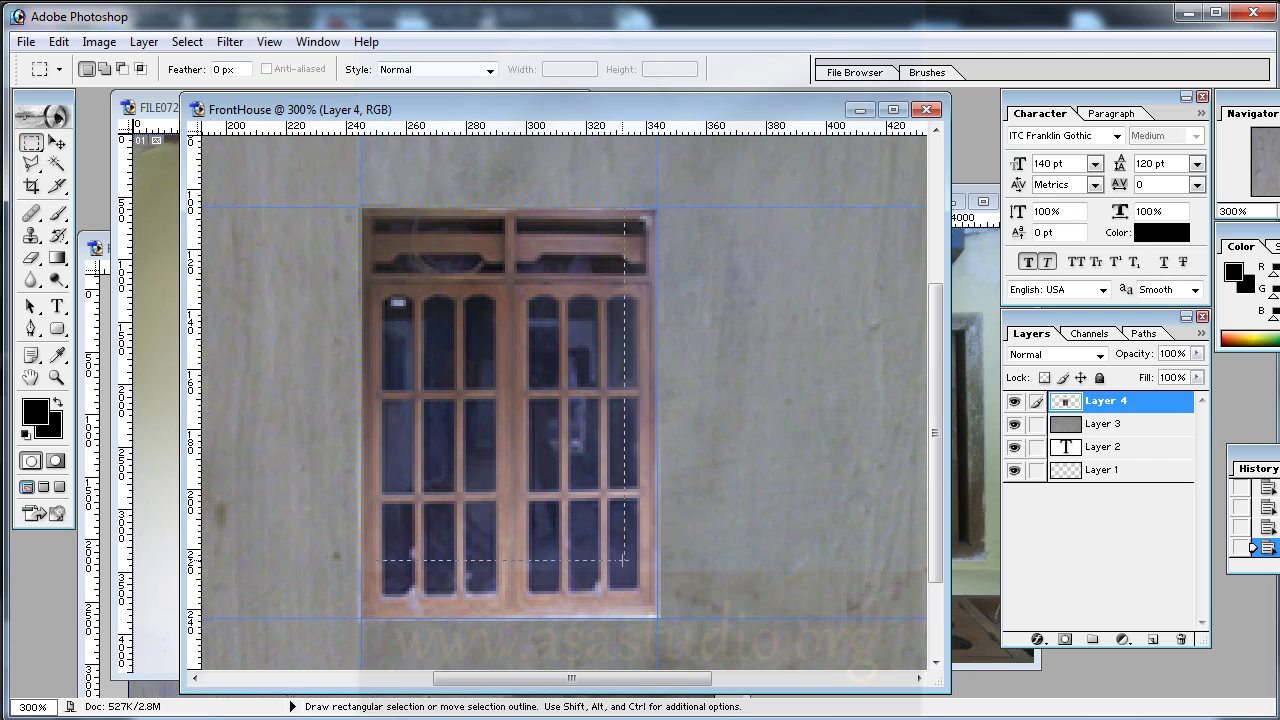
Deselect the marquee, drag the top guide off the canvas, and hide the remaining guides.
{"action": "left_click_drag", "start_coordinate": [624, 560], "coordinate": [657, 617]}
{"action": "right_click", "coordinate": [502, 395]}
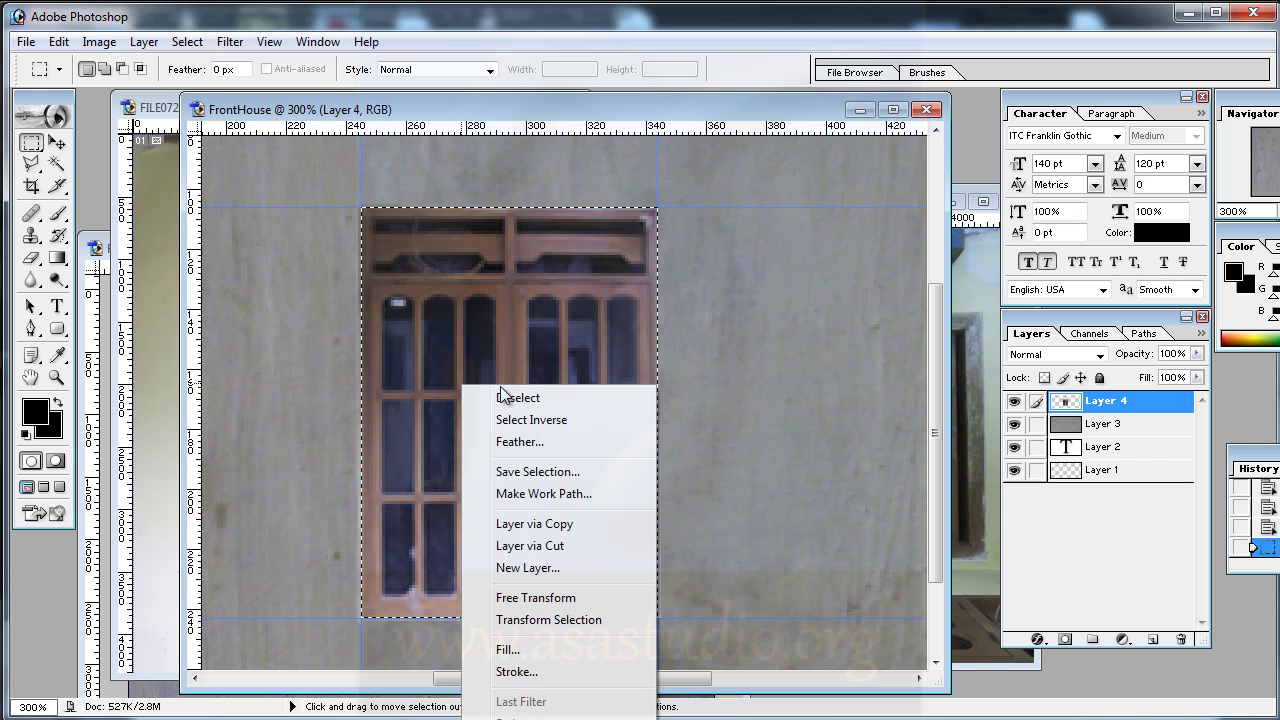
{"action": "left_click", "coordinate": [520, 420]}
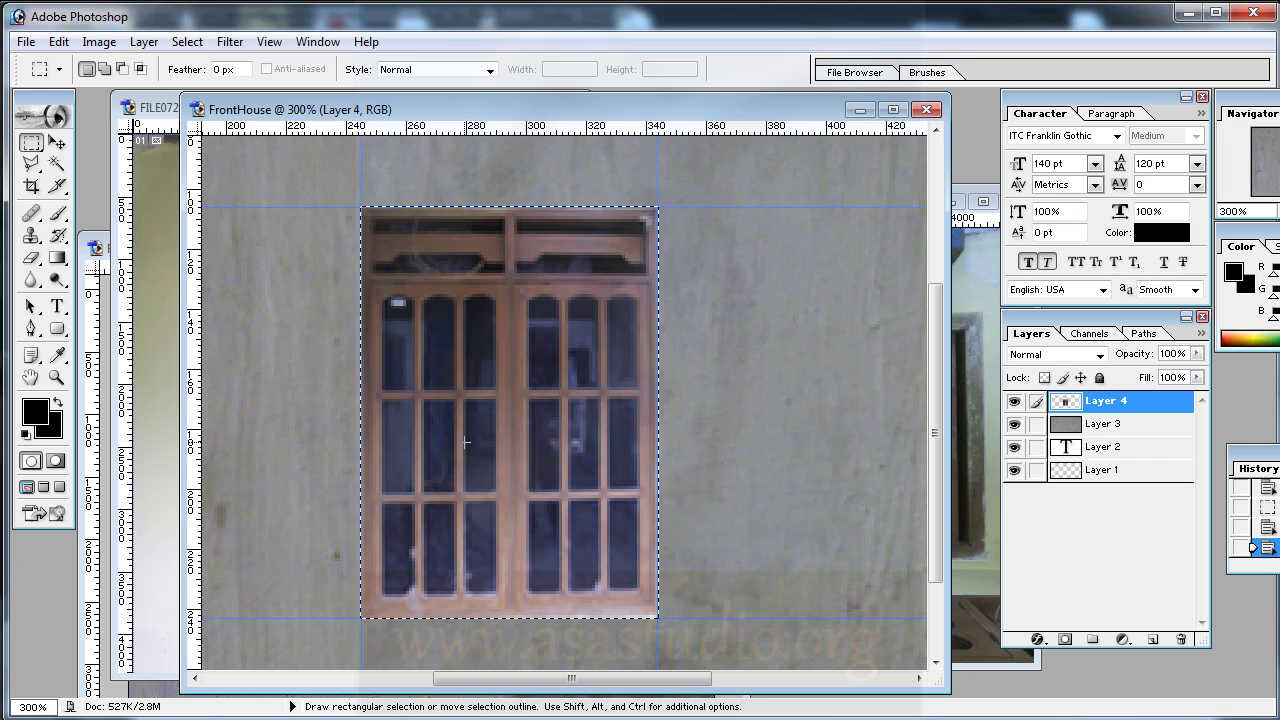
{"action": "key", "text": "ctrl+d"}
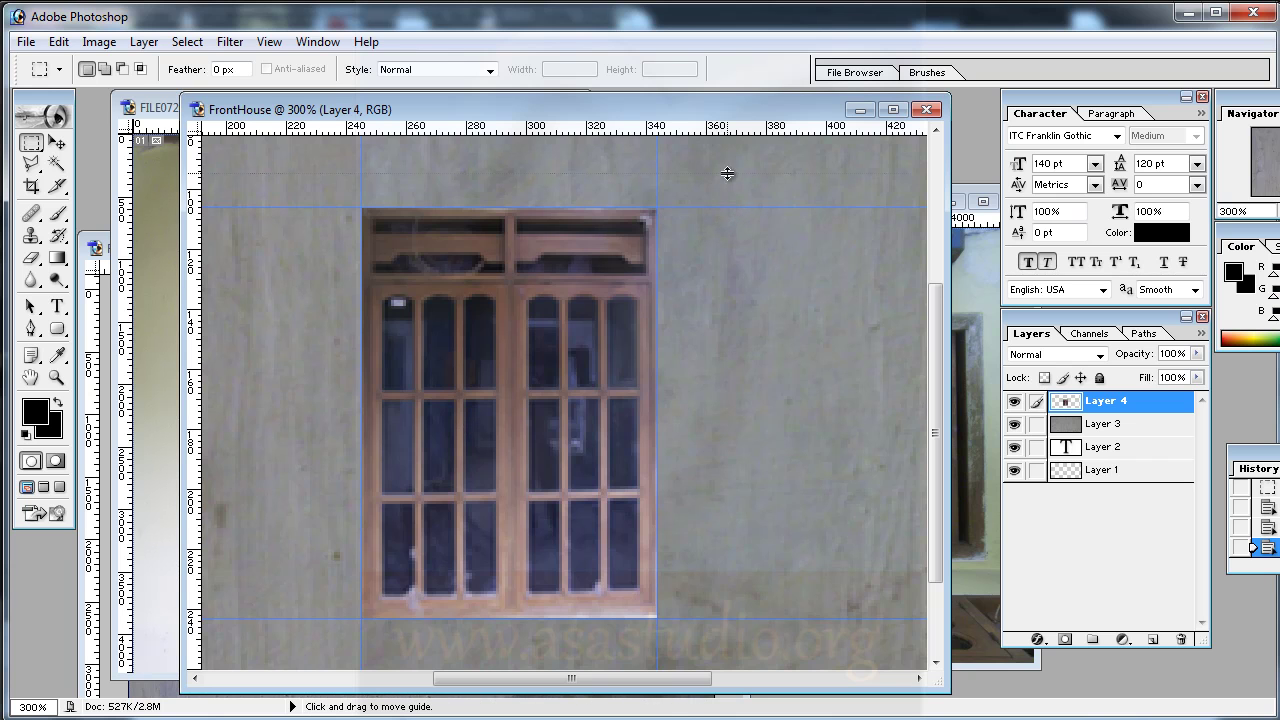
{"action": "left_click_drag", "start_coordinate": [727, 174], "coordinate": [727, 125]}
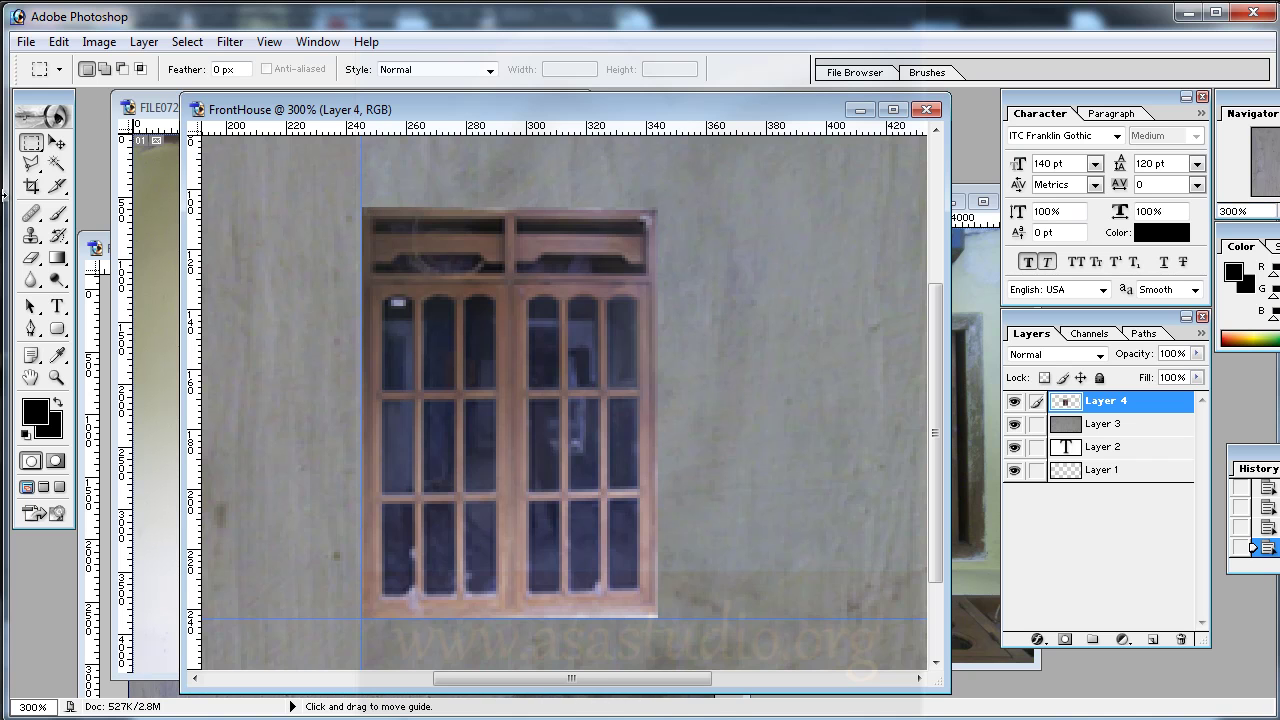
{"action": "key", "text": "ctrl+h"}
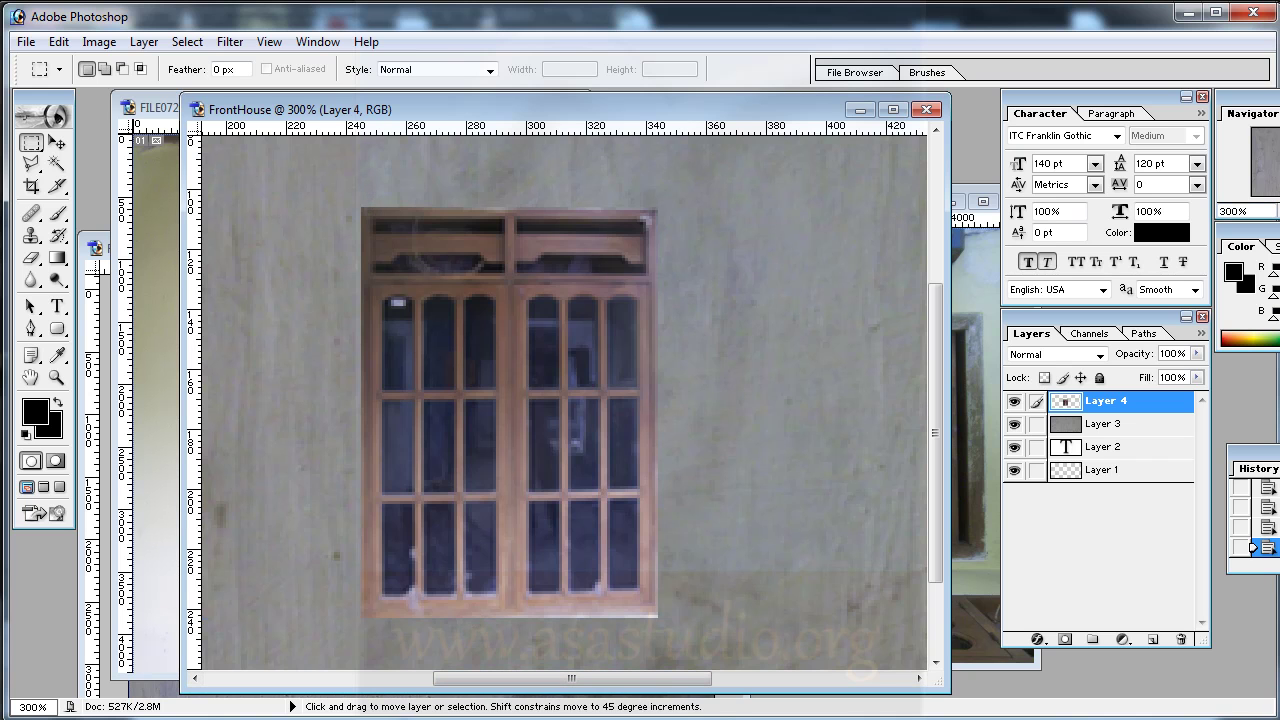
Zoom out to 100%, duplicate Layer 4 twice, and slide each copy right of the previous window.
{"action": "key", "text": "ctrl+minus"}
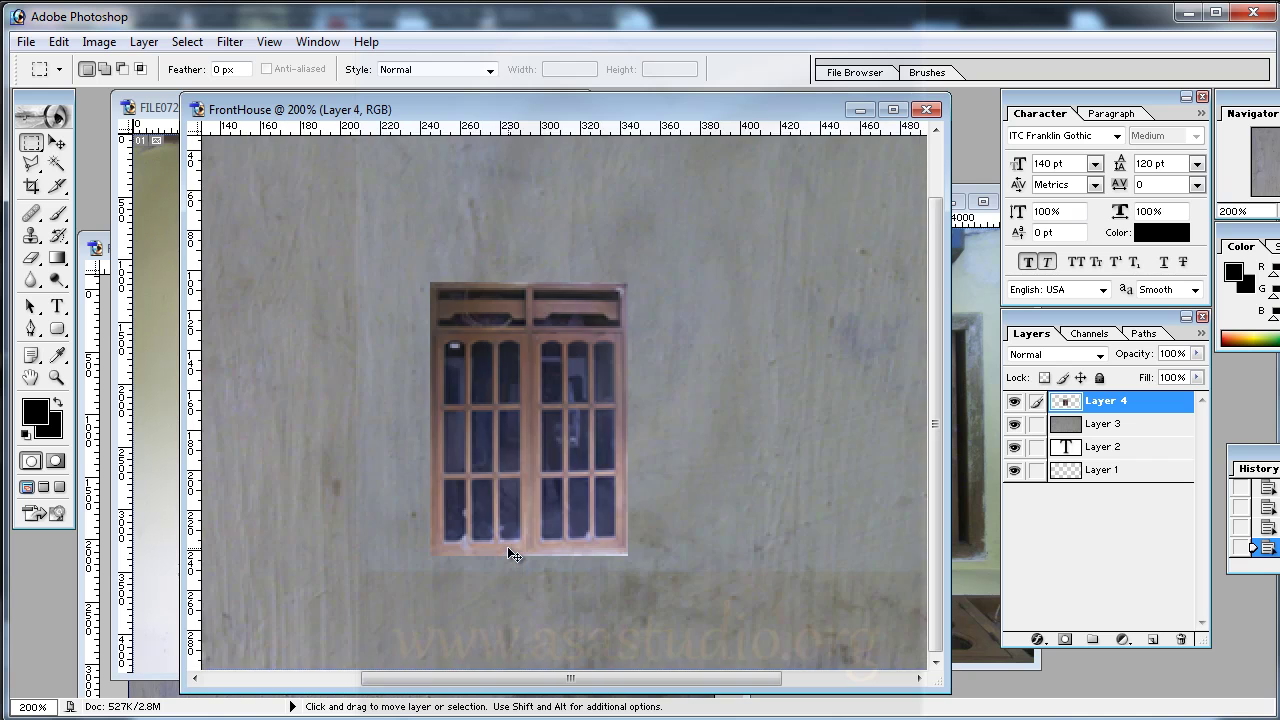
{"action": "key", "text": "ctrl+minus"}
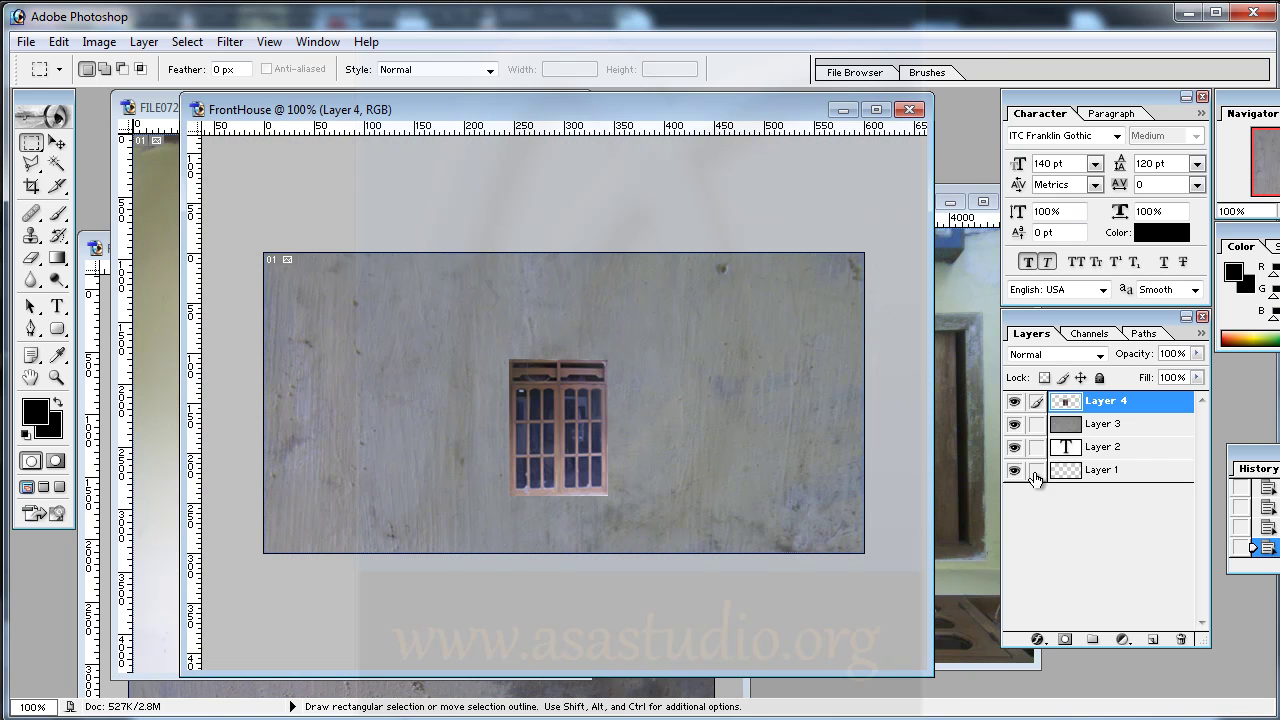
{"action": "left_click_drag", "start_coordinate": [1075, 404], "coordinate": [1161, 637]}
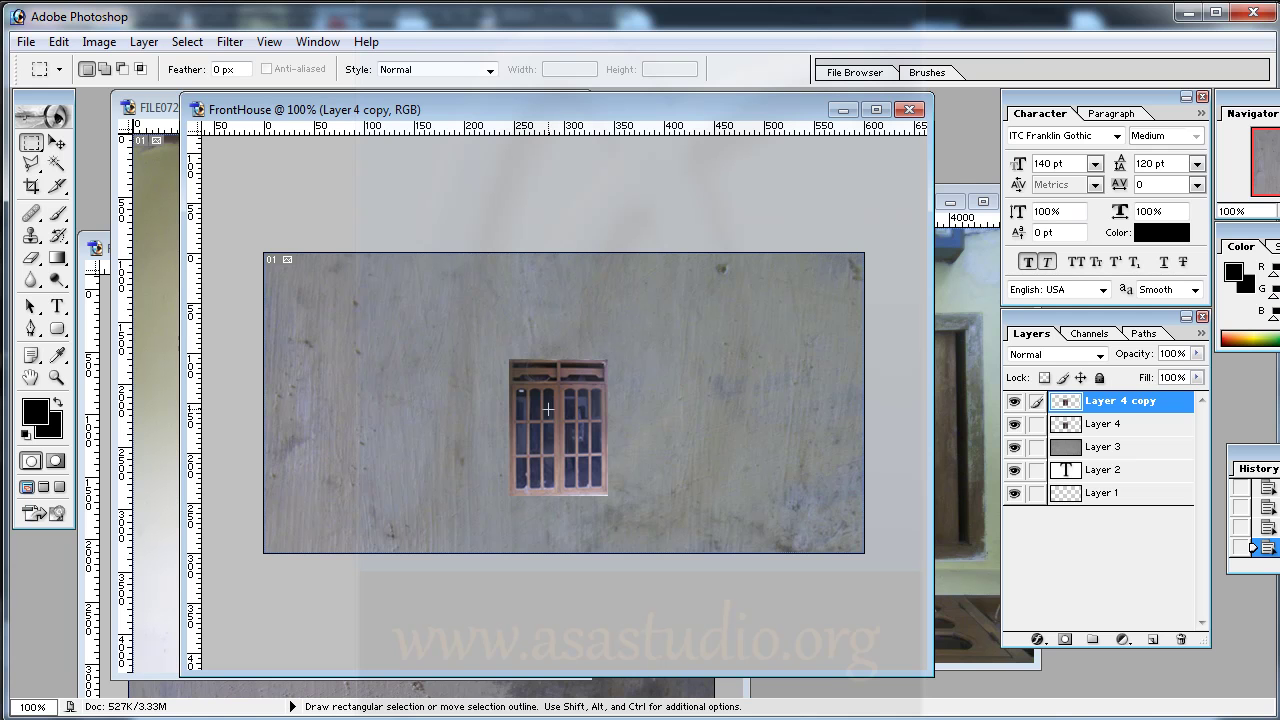
{"action": "left_click", "coordinate": [57, 143]}
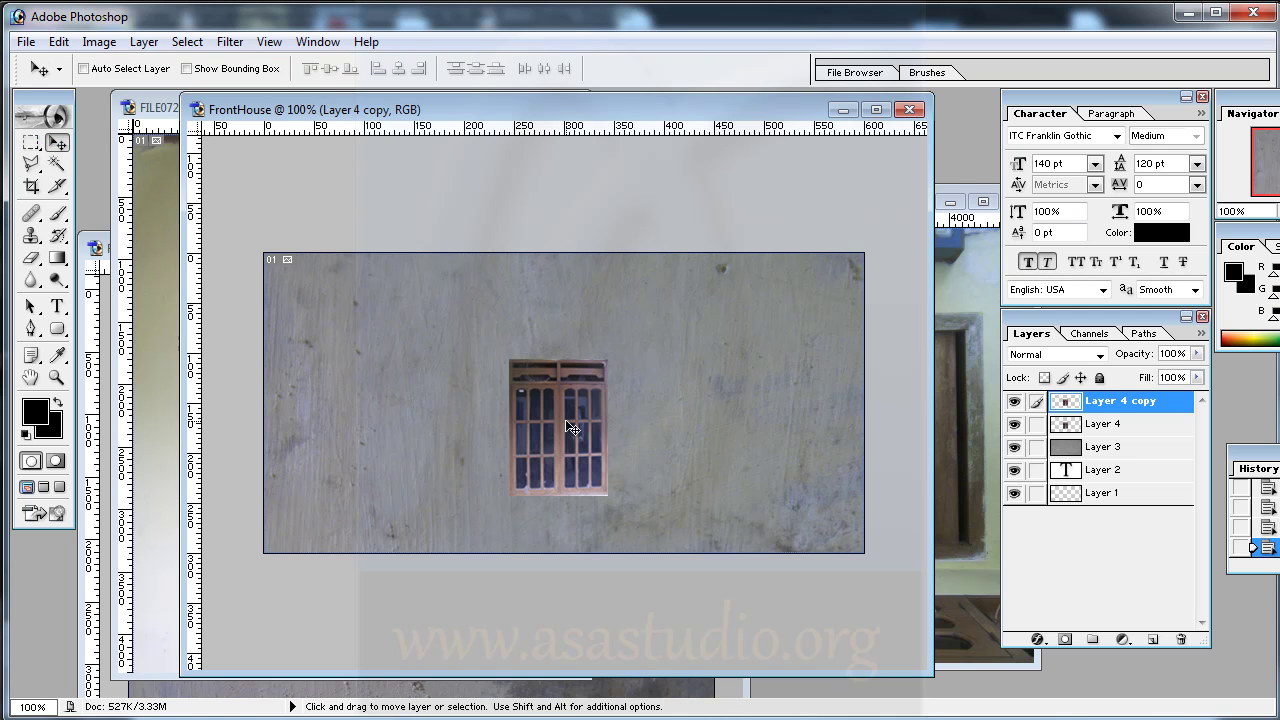
{"action": "left_click_drag", "start_coordinate": [572, 428], "coordinate": [677, 427]}
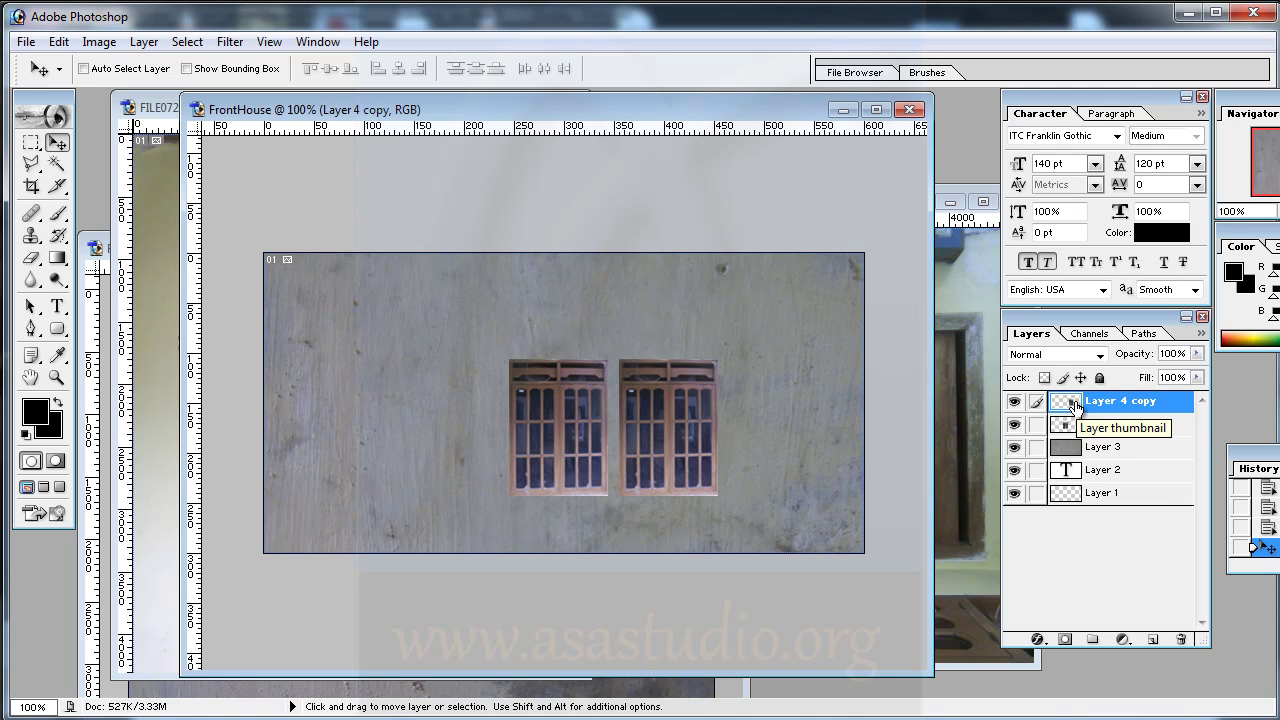
{"action": "left_click_drag", "start_coordinate": [1074, 404], "coordinate": [1153, 640]}
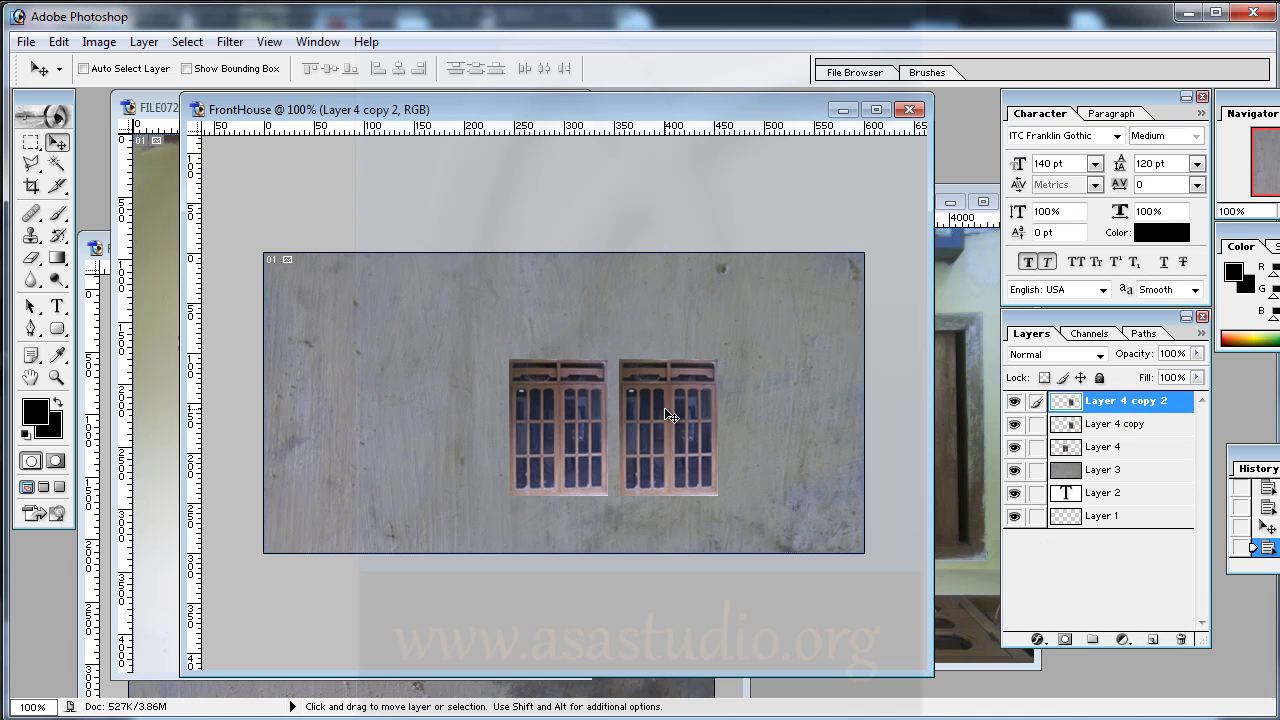
{"action": "left_click_drag", "start_coordinate": [668, 414], "coordinate": [780, 413]}
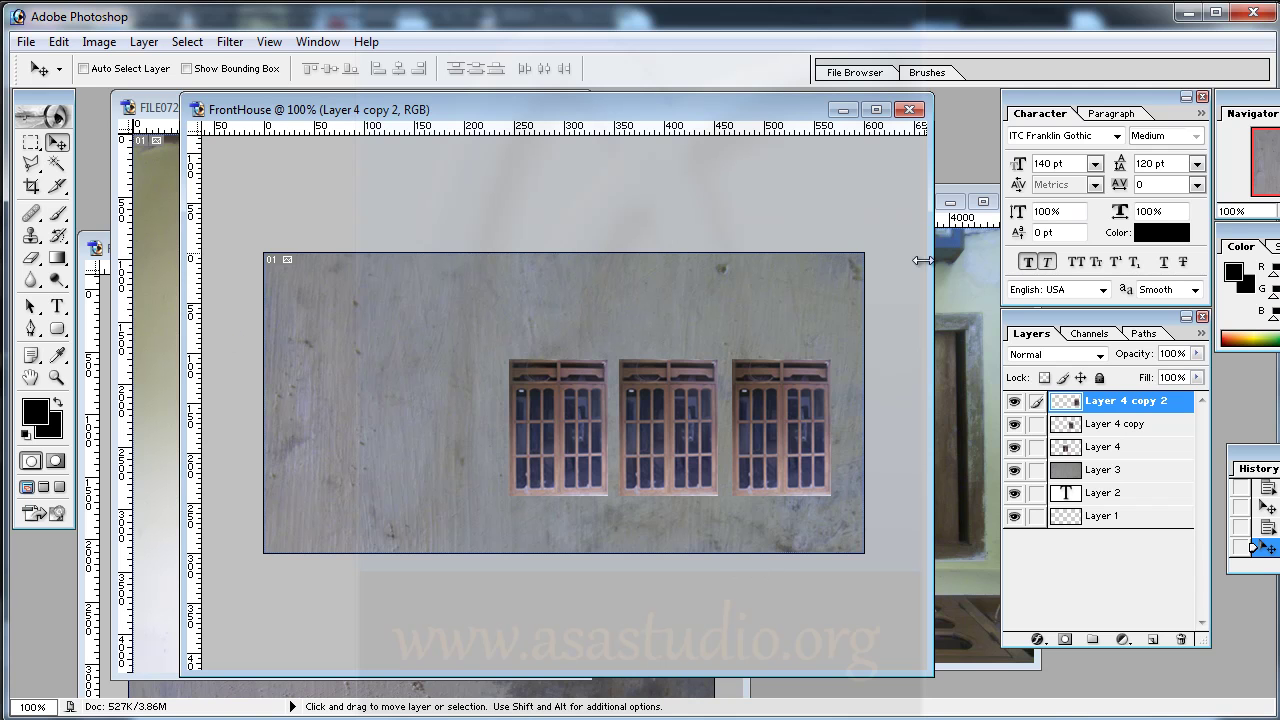
Switch to the FILE0727.JPG door photo document, placing it in front of FrontHouse.
{"action": "left_click", "coordinate": [966, 399]}
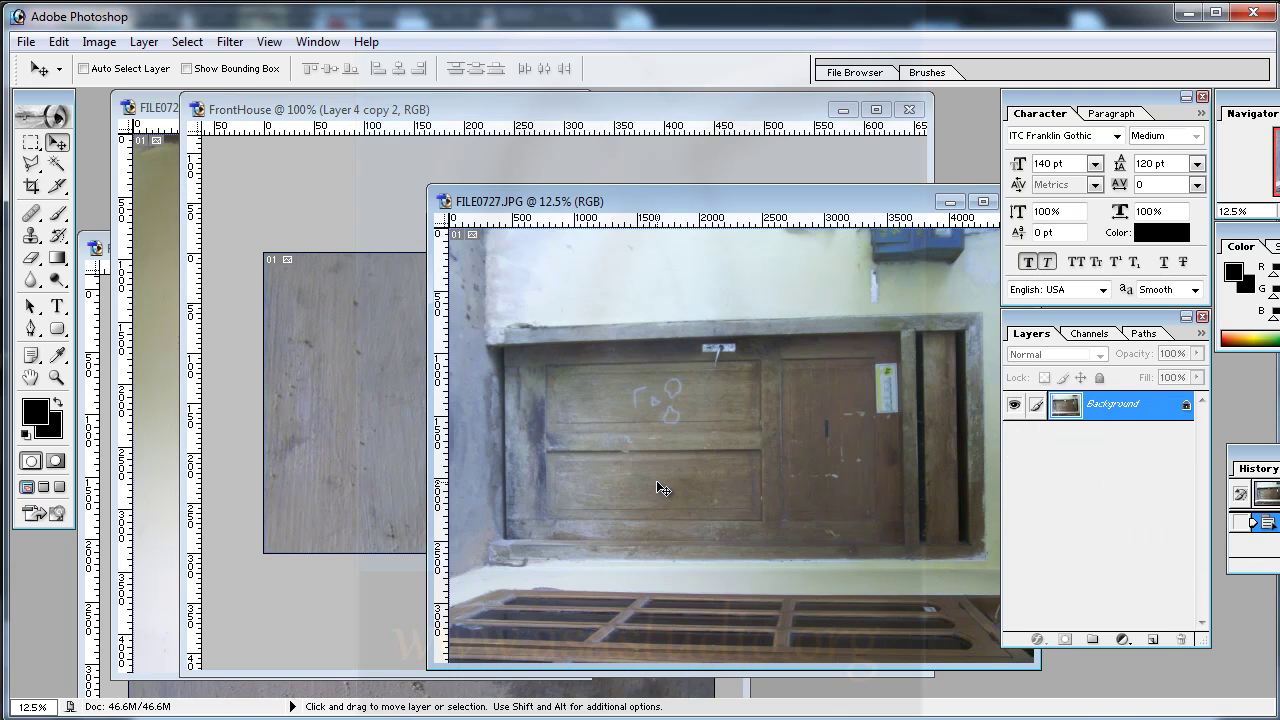